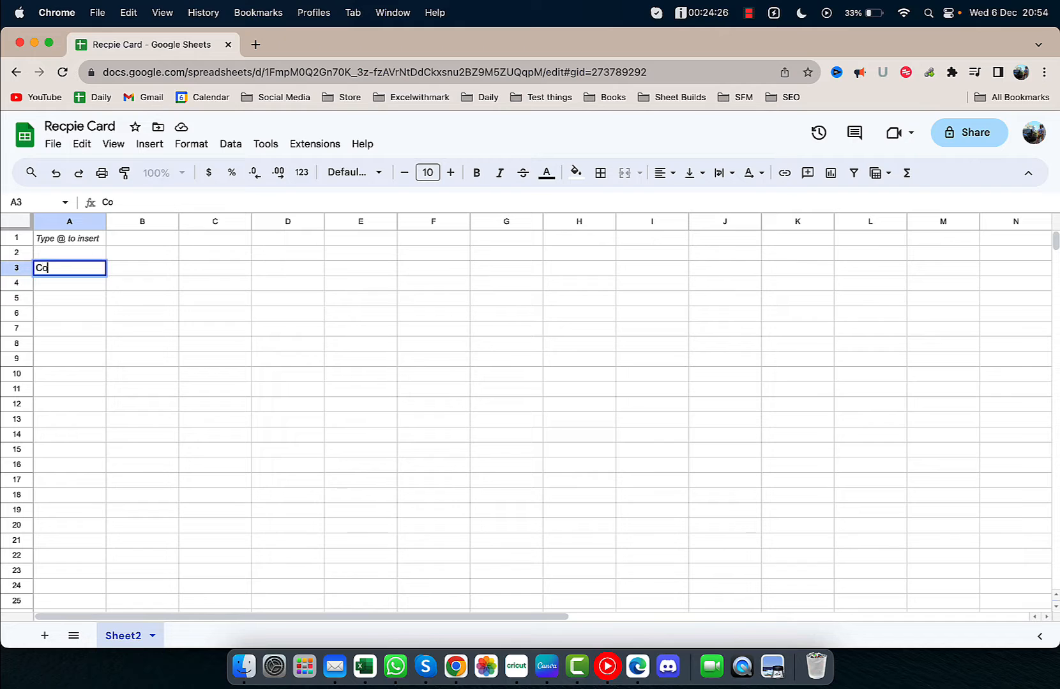
# Enter the row 3 headings Course in A3, Diet in C3 and Prep Time in E3
pyautogui.press('Tab')
pyautogui.press('Tab')
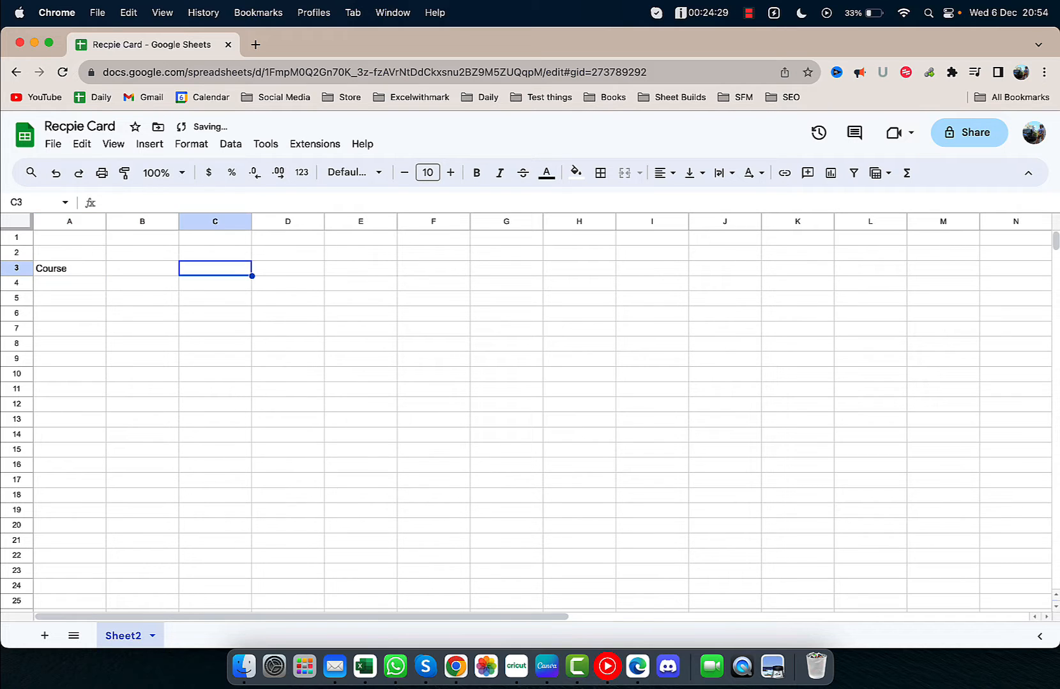
pyautogui.write('Diet')
pyautogui.press('Tab')
pyautogui.press('Tab')
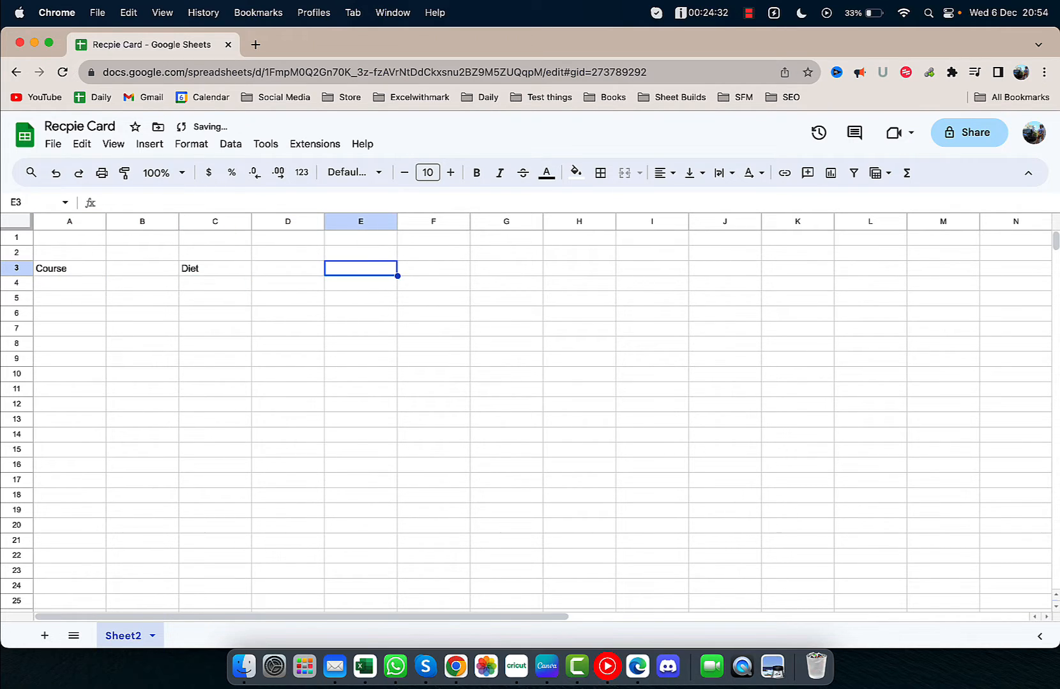
pyautogui.write('Prep')
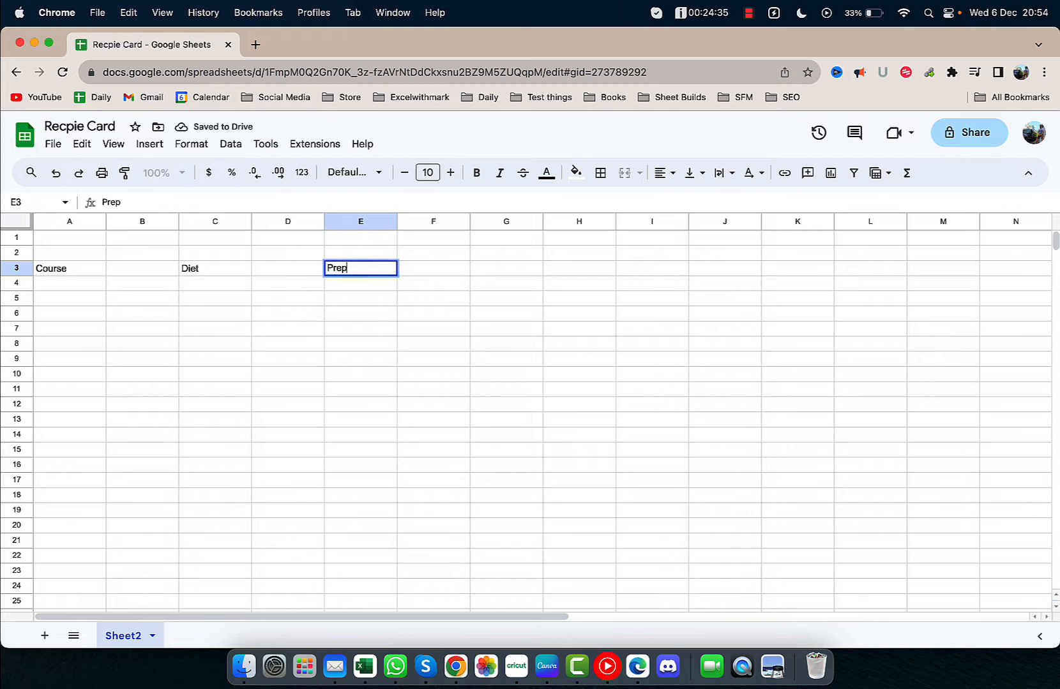
pyautogui.write(' Time')
pyautogui.press('Tab')
pyautogui.press('Tab')
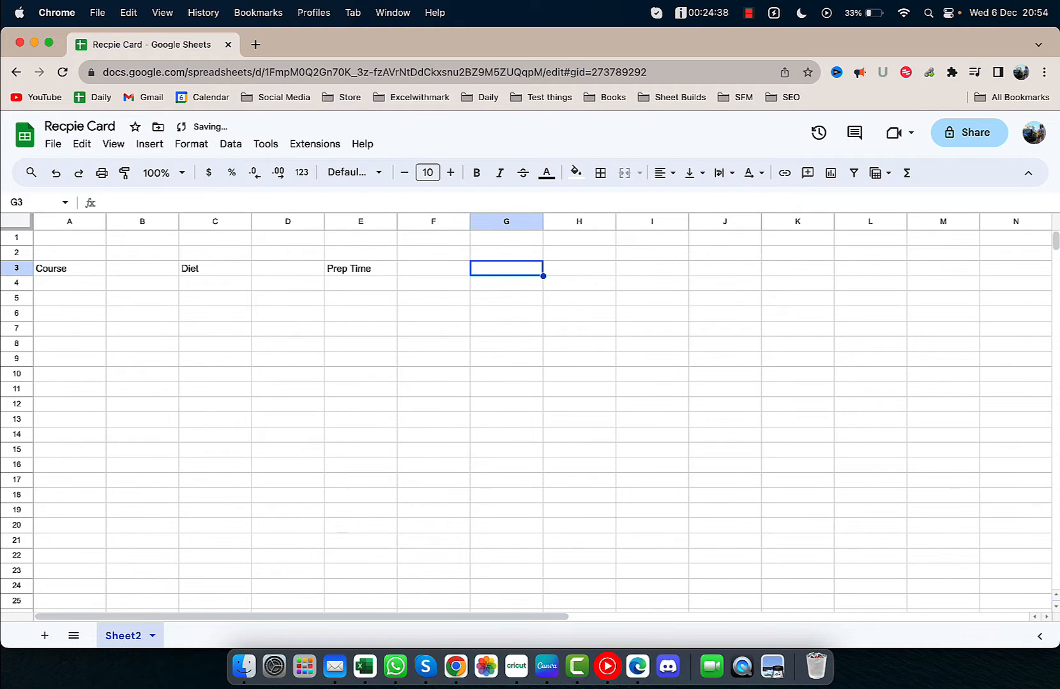
# Add the headings Cook Time in G3 and Servings in I3
pyautogui.write('Cook Tim')
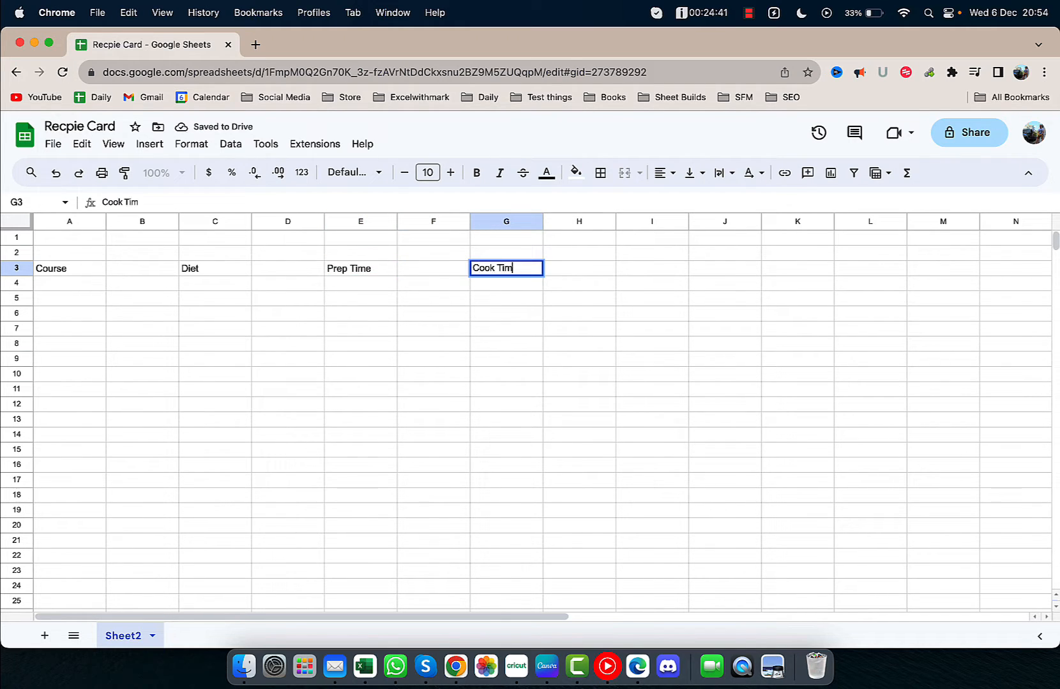
pyautogui.write('e')
pyautogui.press('Tab')
pyautogui.press('Tab')
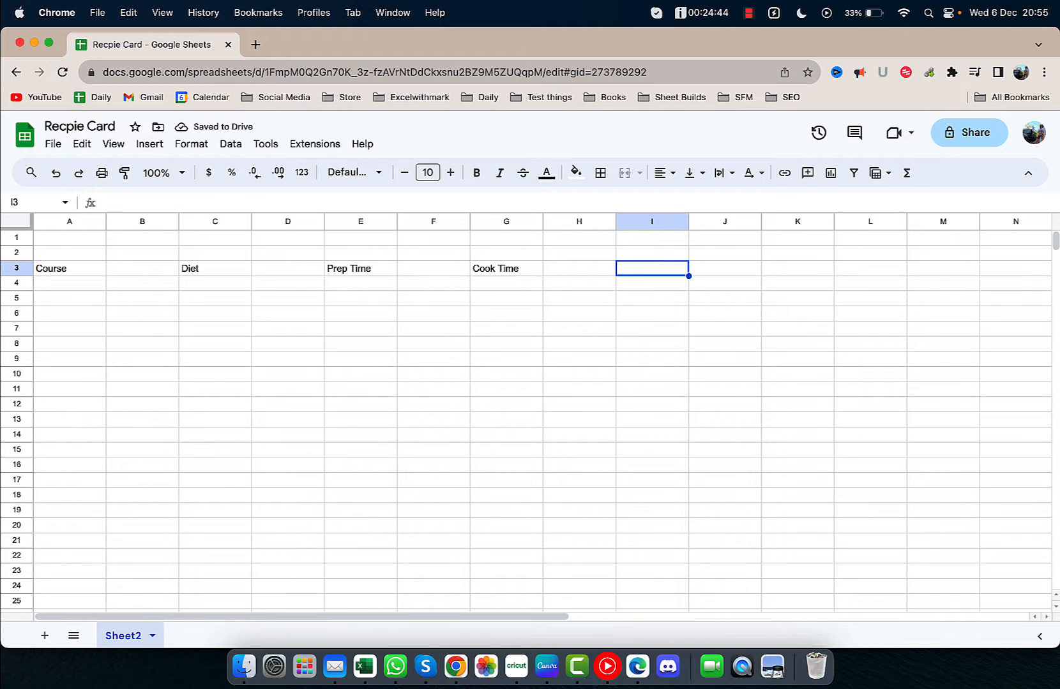
pyautogui.write('Servings')
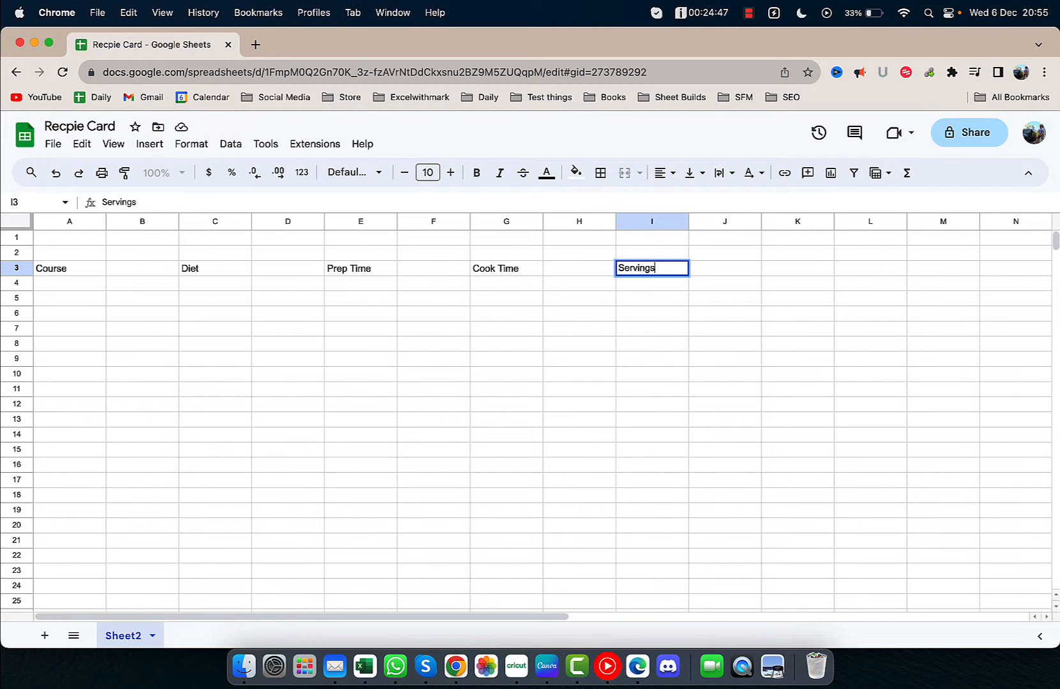
# Center the contents of the whole sheet horizontally
pyautogui.click(28, 225)
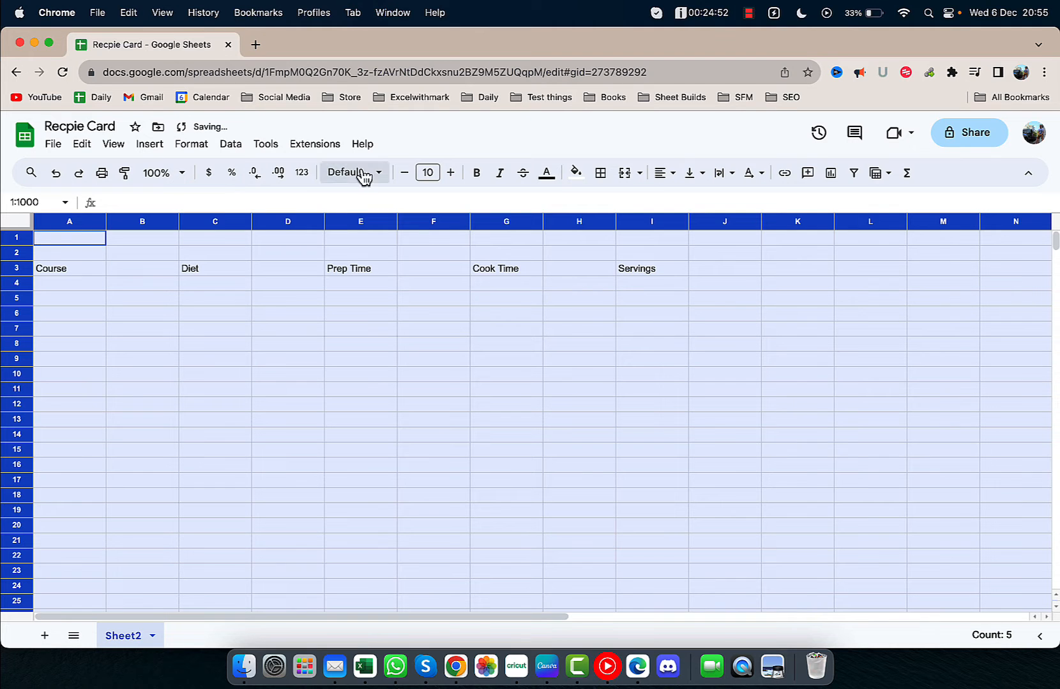
pyautogui.click(666, 174)
pyautogui.click(688, 203)
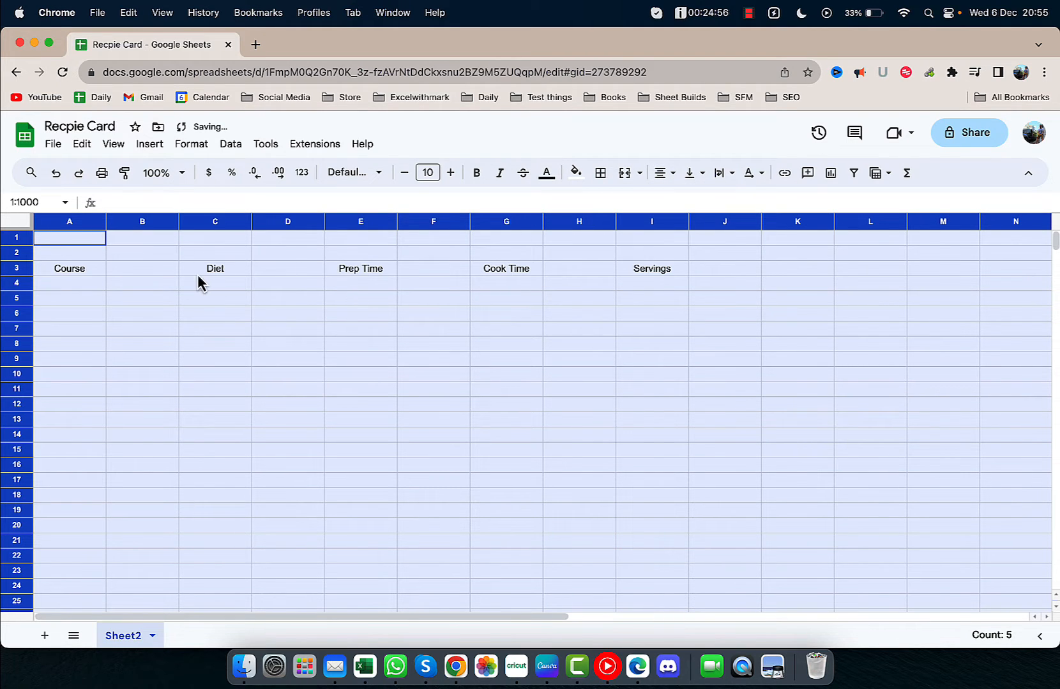
# Apply all borders to each of the five headings in row 3 together with the empty cell below it in row 4
pyautogui.moveTo(97, 274); pyautogui.dragTo(97, 290)
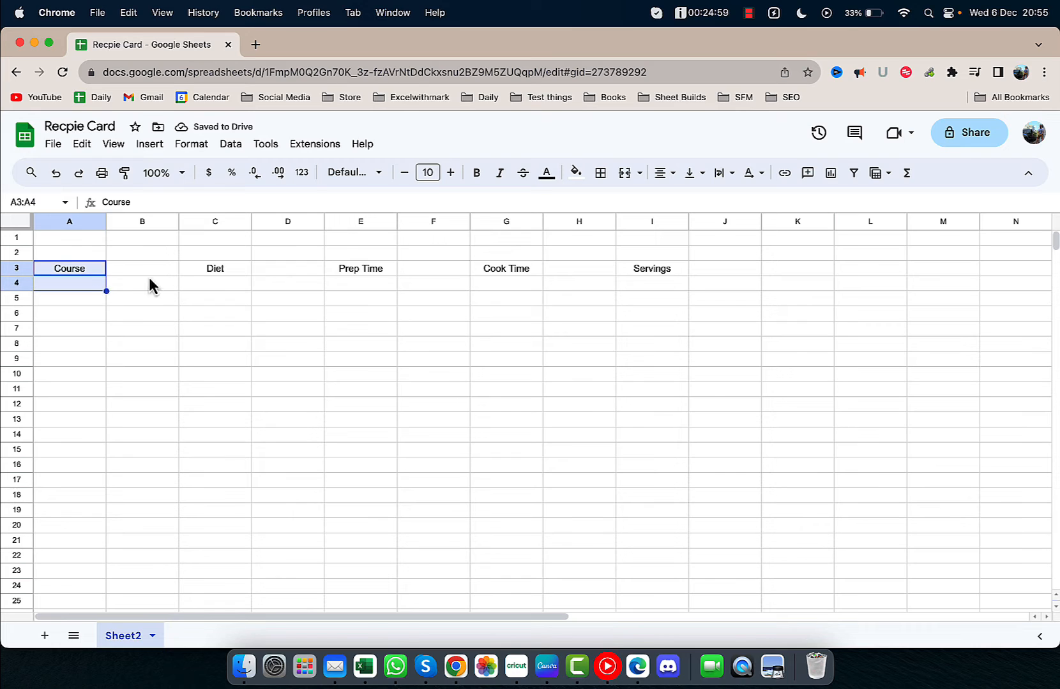
pyautogui.keyDown('super'); pyautogui.moveTo(212, 270); pyautogui.dragTo(216, 282); pyautogui.keyUp('super')
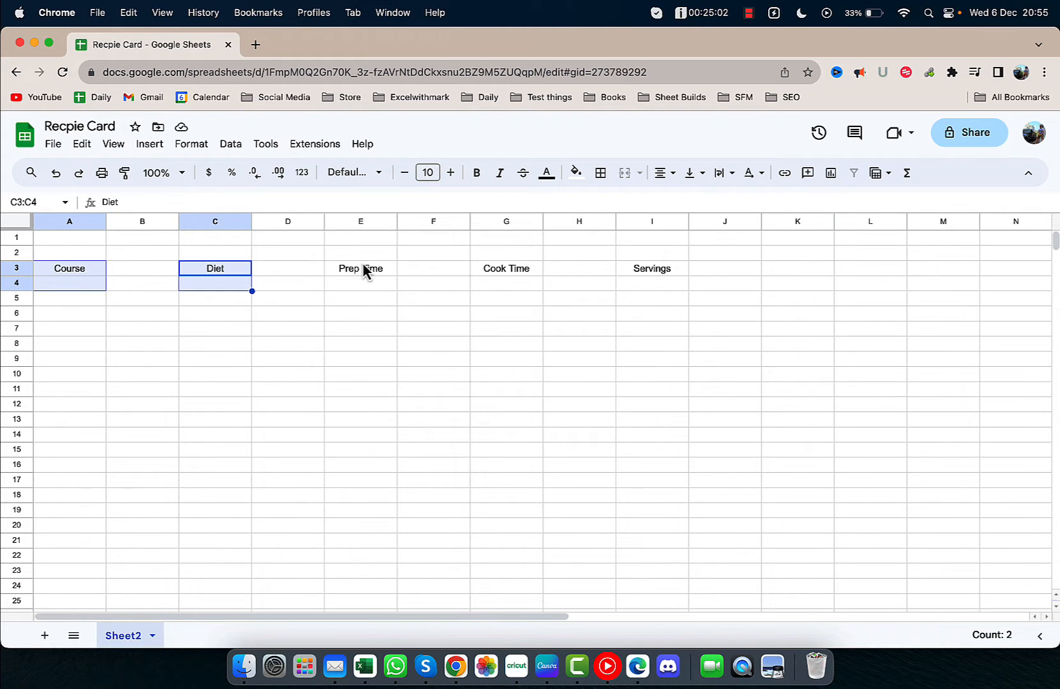
pyautogui.keyDown('super'); pyautogui.moveTo(364, 271); pyautogui.dragTo(381, 288); pyautogui.keyUp('super')
pyautogui.keyDown('super'); pyautogui.moveTo(513, 270); pyautogui.dragTo(517, 285); pyautogui.keyUp('super')
pyautogui.keyDown('super'); pyautogui.moveTo(660, 270); pyautogui.dragTo(664, 288); pyautogui.keyUp('super')
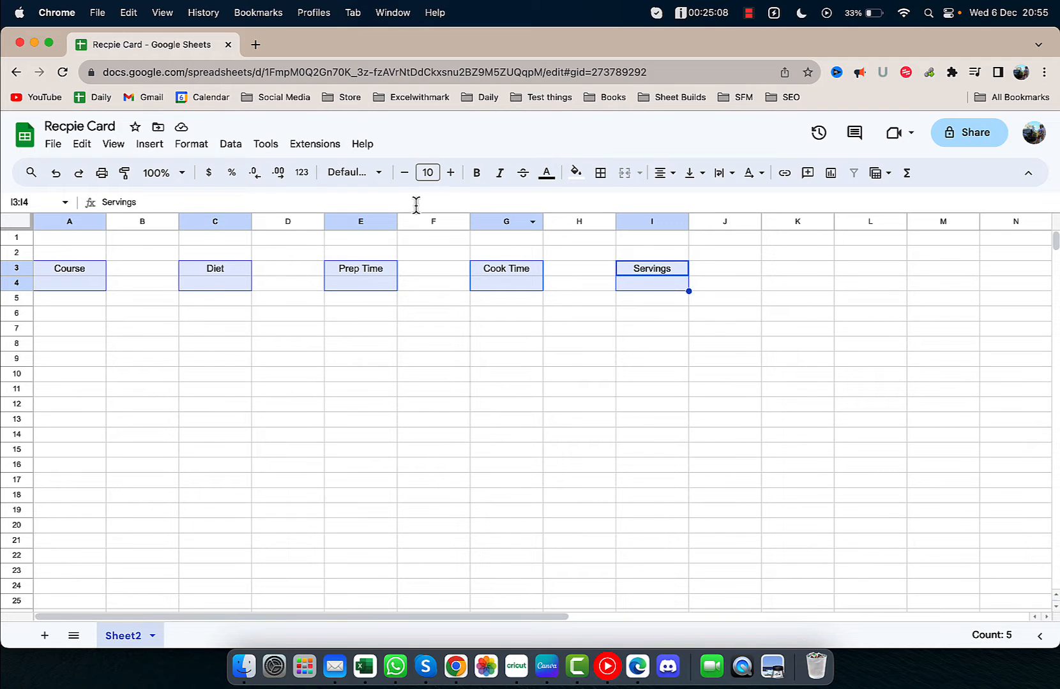
pyautogui.click(601, 176)
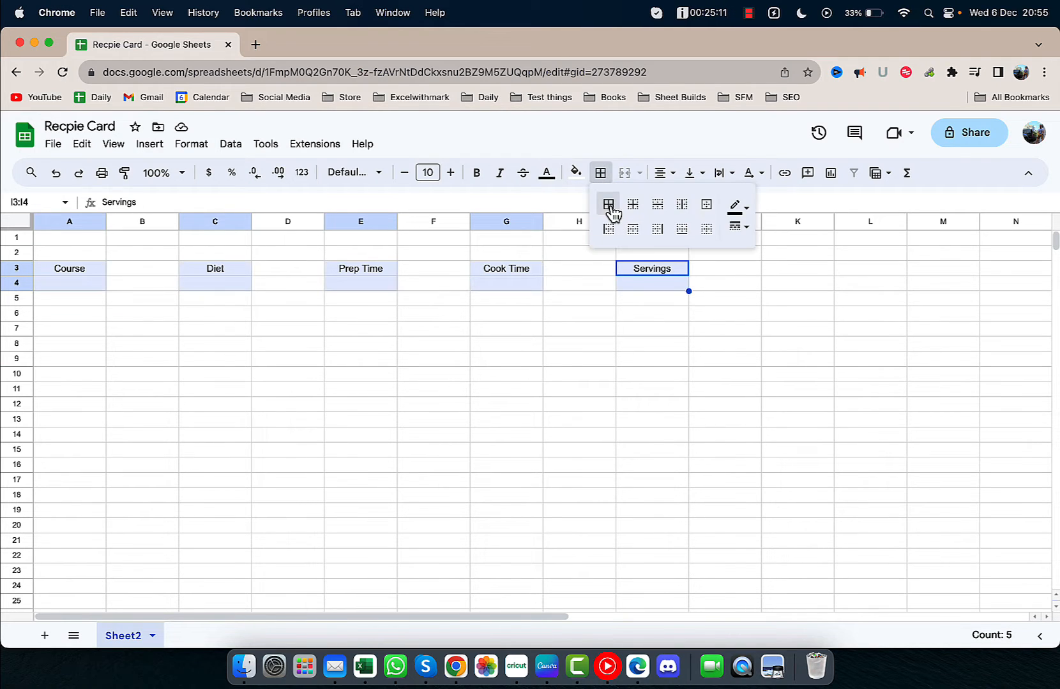
pyautogui.click(608, 204)
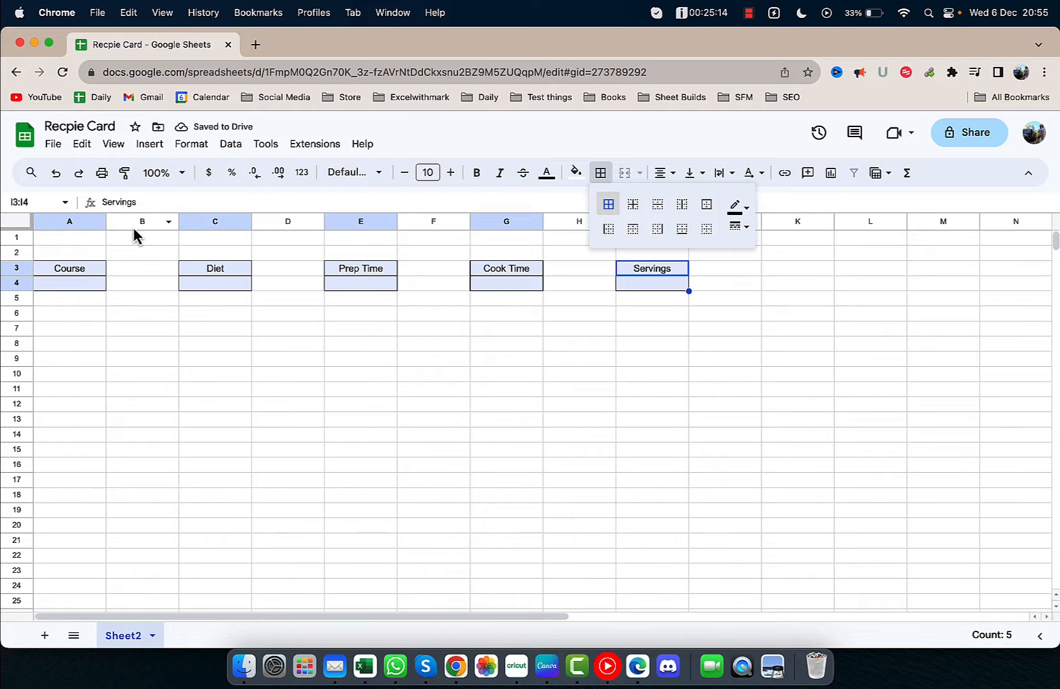
# Resize the spacer columns B, D, F and H to a width of 20 pixels
pyautogui.click(134, 223)
pyautogui.keyDown('super'); pyautogui.click(275, 221); pyautogui.keyUp('super')
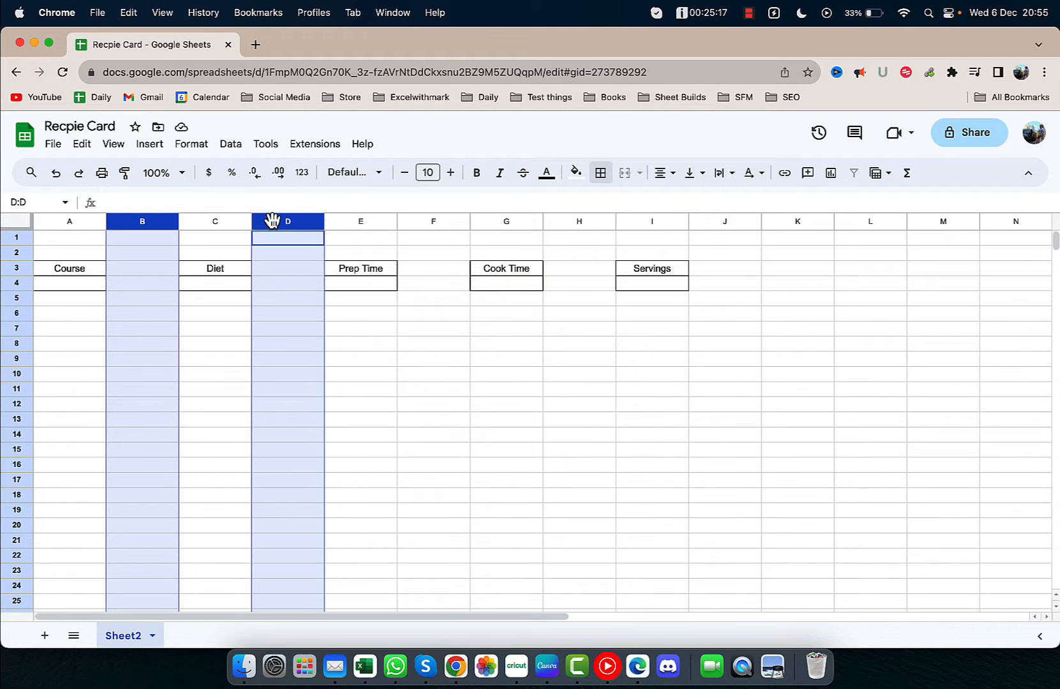
pyautogui.keyDown('super'); pyautogui.click(440, 222); pyautogui.keyUp('super')
pyautogui.keyDown('super'); pyautogui.click(582, 222); pyautogui.keyUp('super')
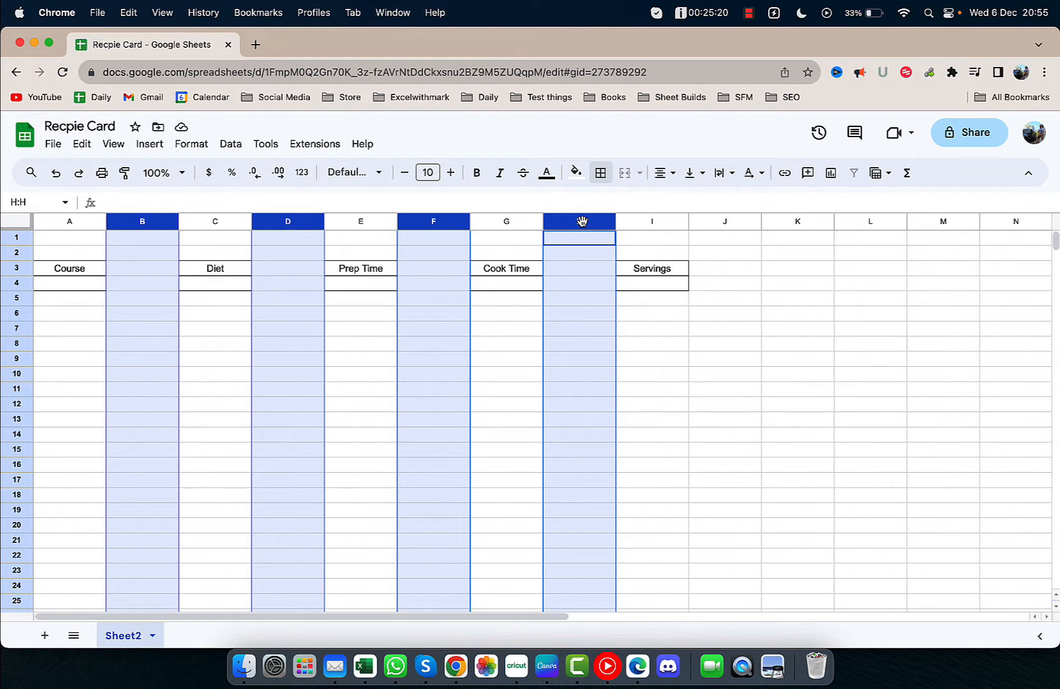
pyautogui.rightClick(582, 221)
pyautogui.click(632, 309)
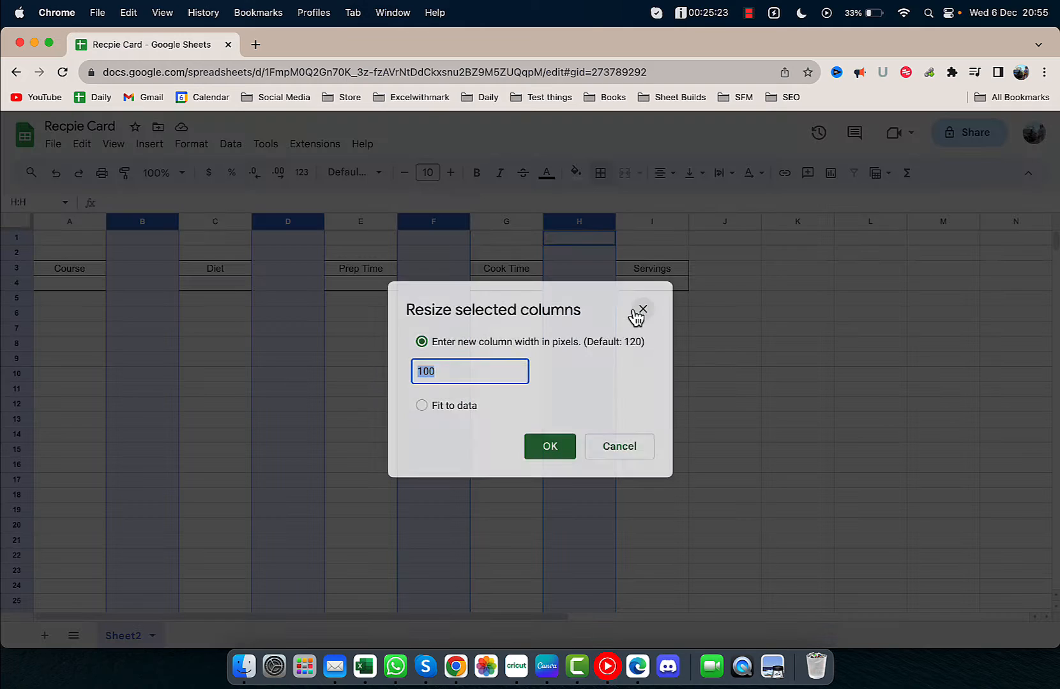
pyautogui.write('20')
pyautogui.press('Return')
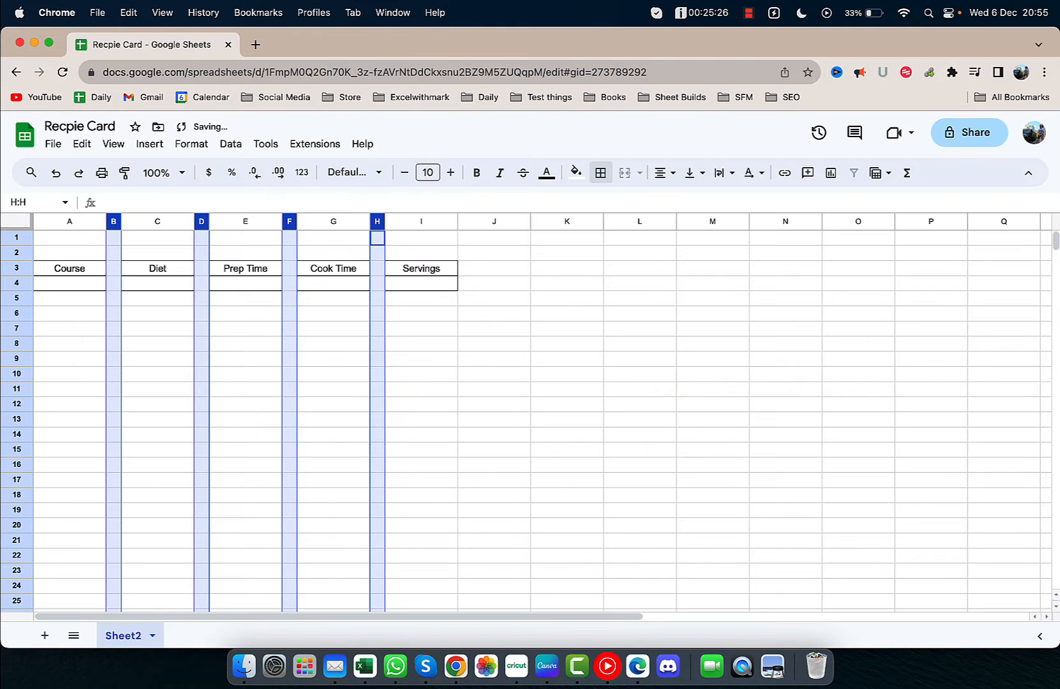
pyautogui.click(332, 329)
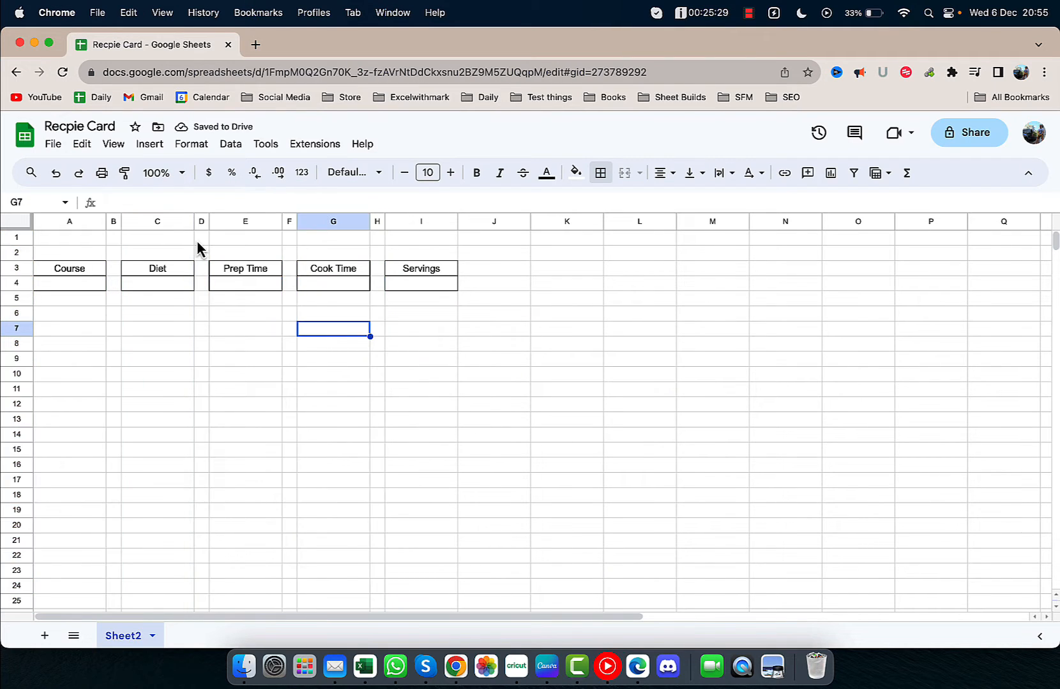
# Merge cells C1:G1 and enter the title Recipe Card
pyautogui.moveTo(173, 243); pyautogui.dragTo(316, 245)
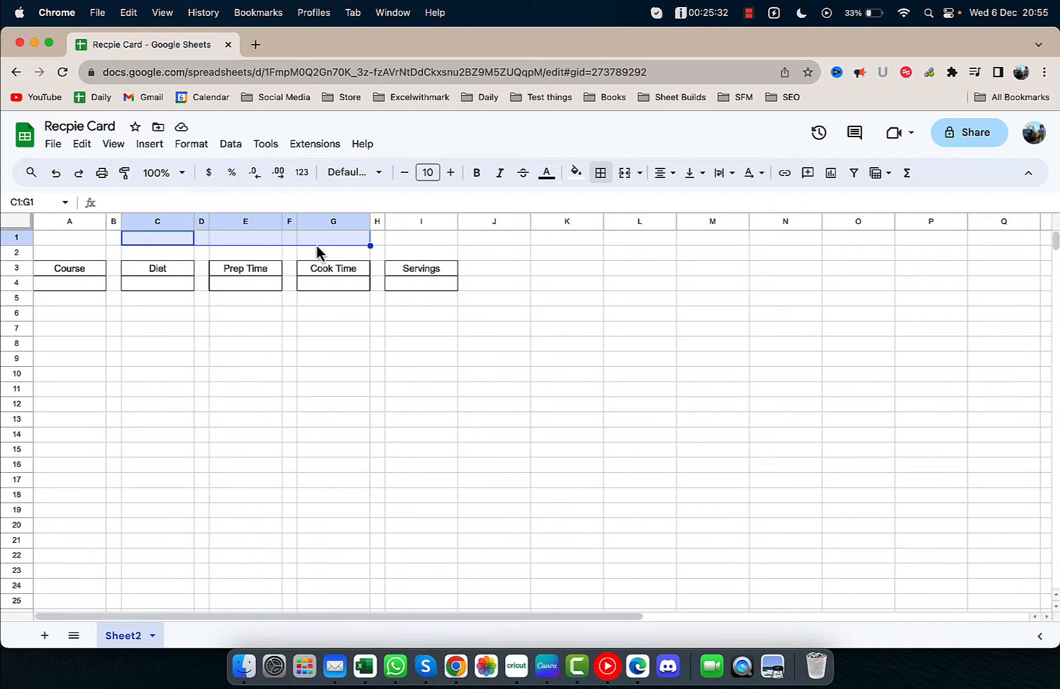
pyautogui.click(624, 172)
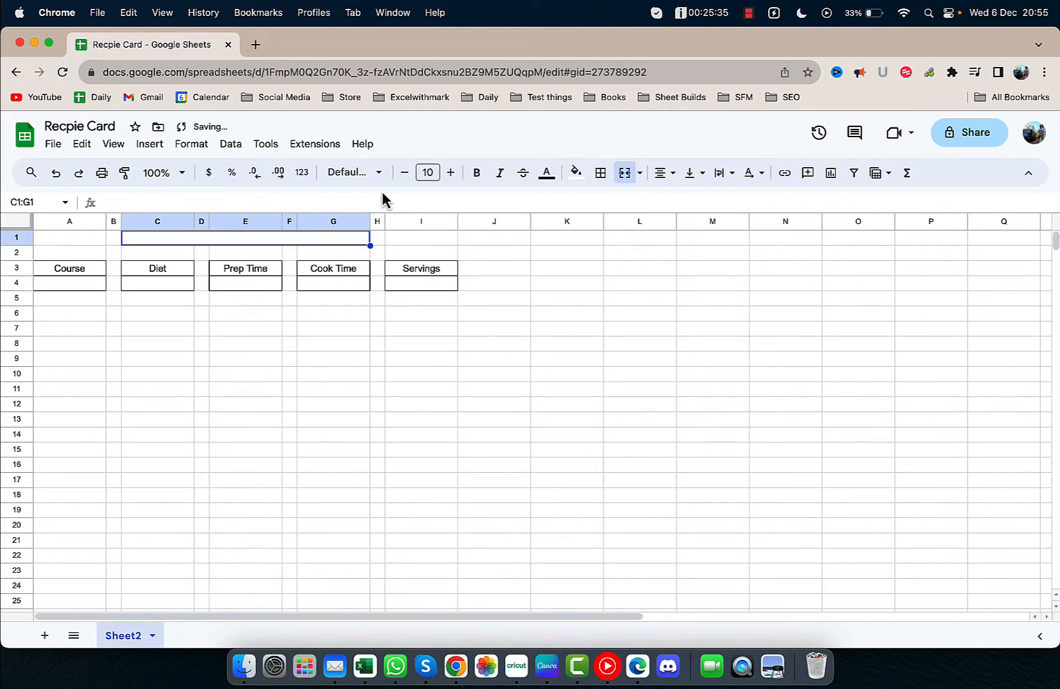
pyautogui.doubleClick(285, 242)
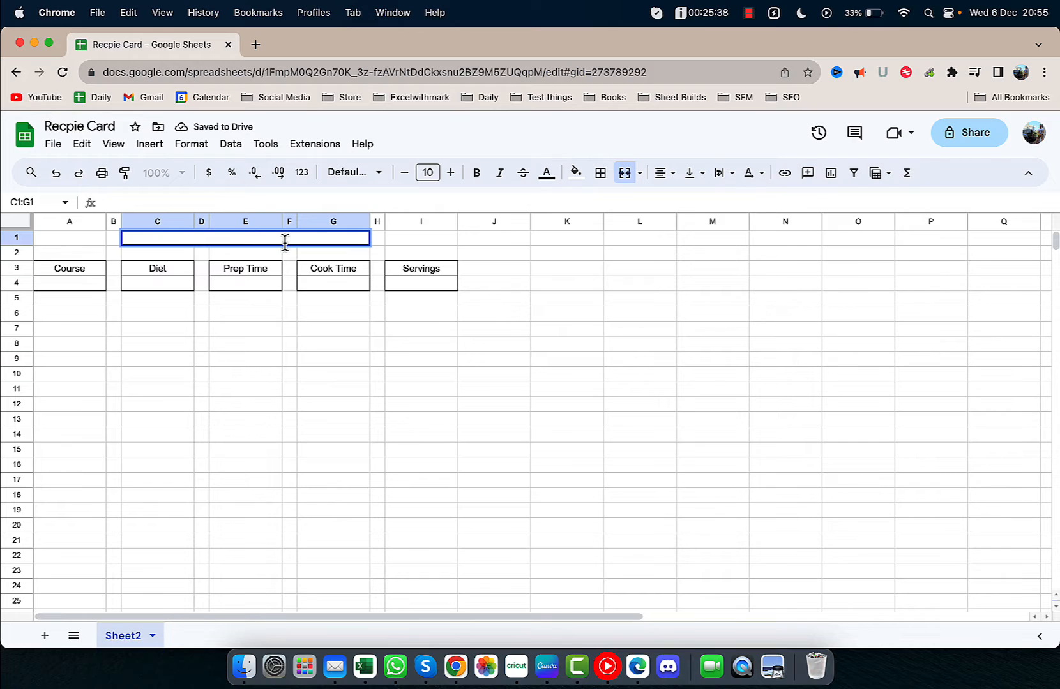
pyautogui.write('Recipe Card')
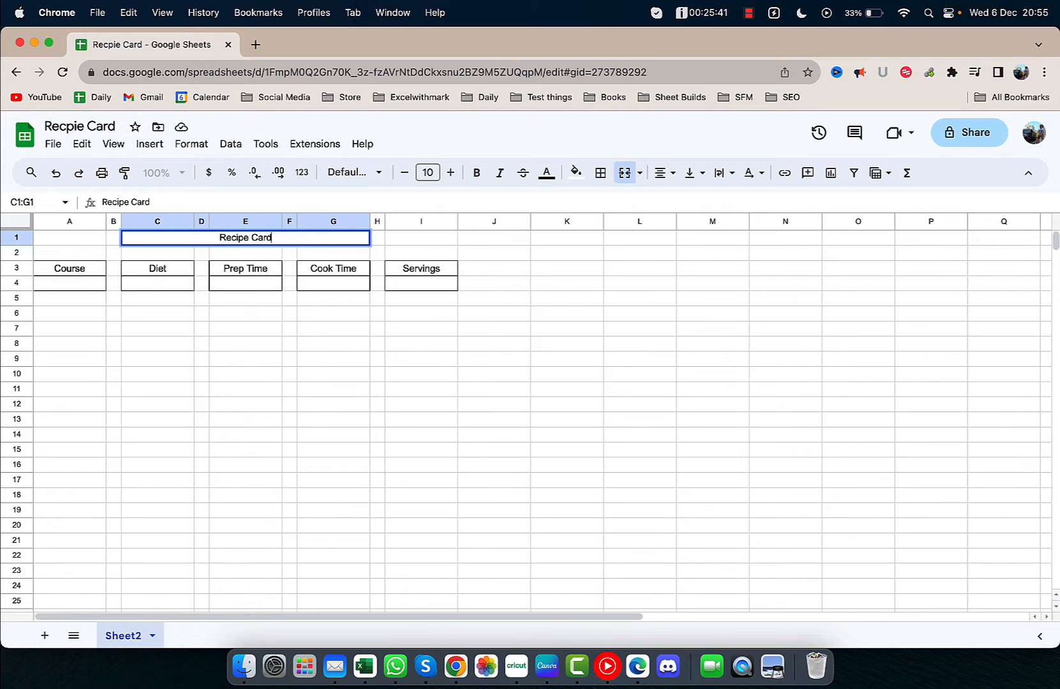
# Increase the font size of the Recipe Card title to 20
pyautogui.press('super+a')
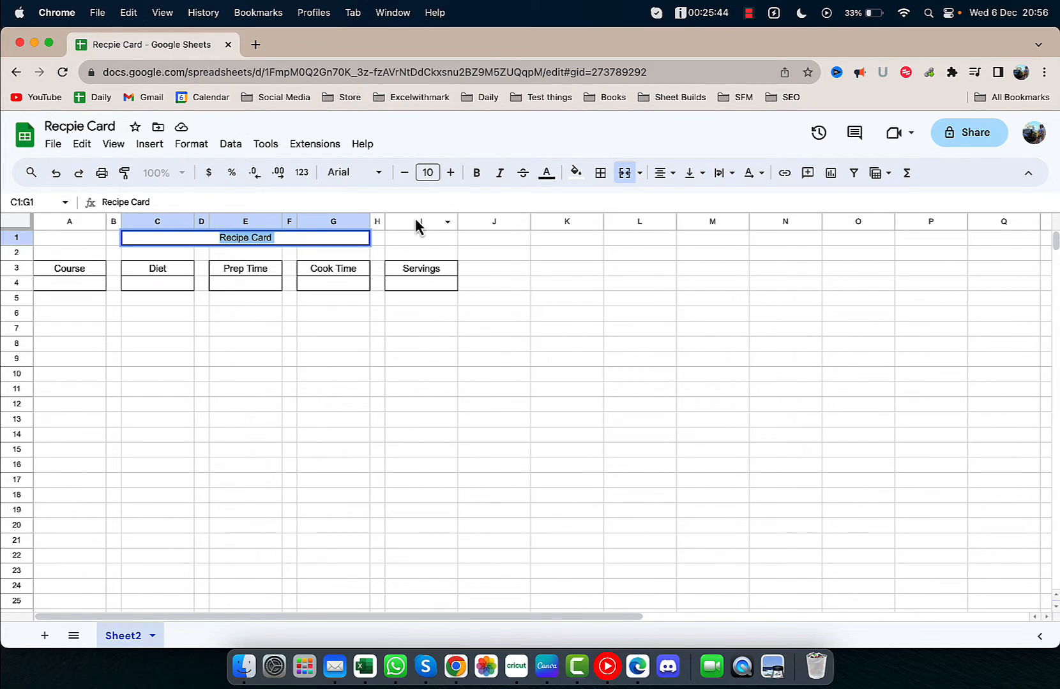
pyautogui.click(451, 179)
pyautogui.click(450, 178)
pyautogui.click(451, 179)
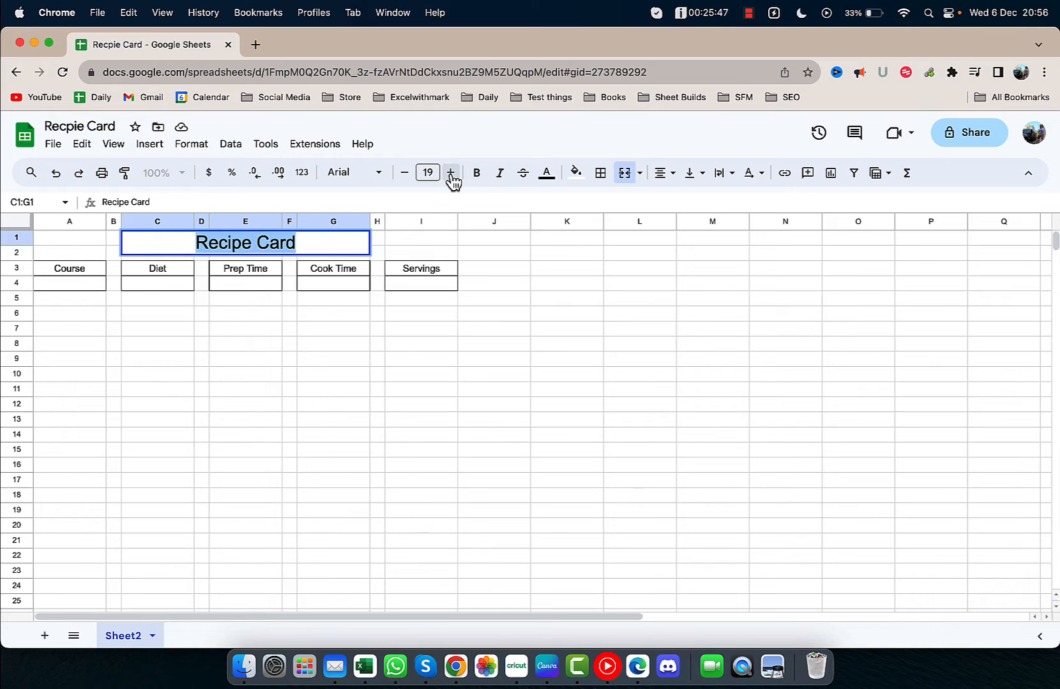
pyautogui.click(451, 179)
pyautogui.click(479, 312)
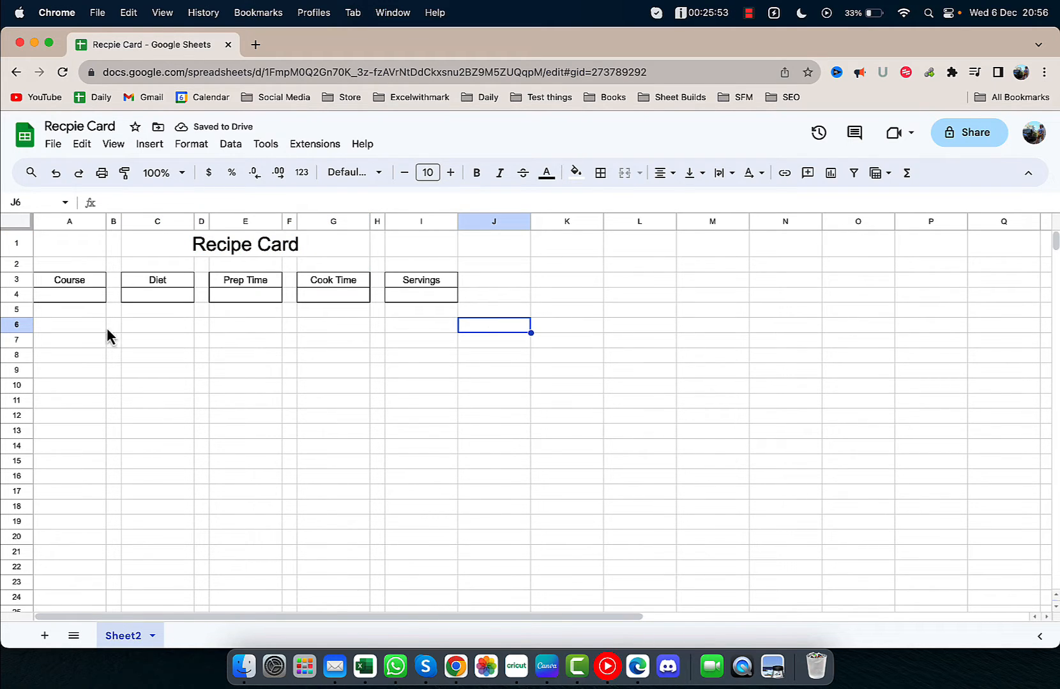
# Merge cells A6:C6 and fill the merged format down through row 20
pyautogui.moveTo(92, 328); pyautogui.dragTo(182, 327)
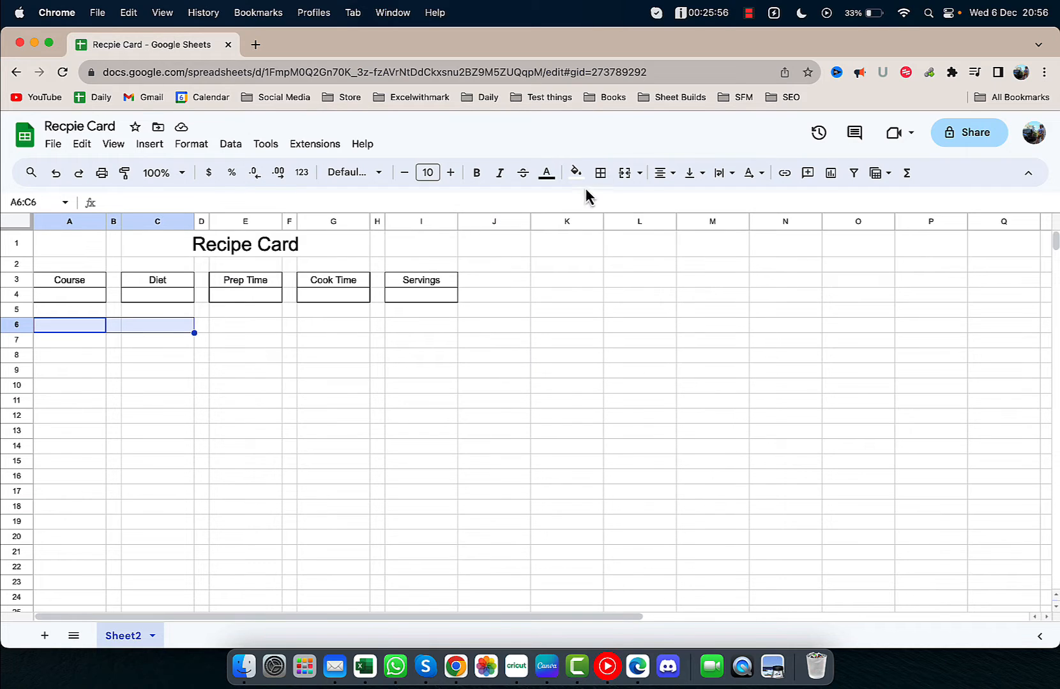
pyautogui.click(625, 174)
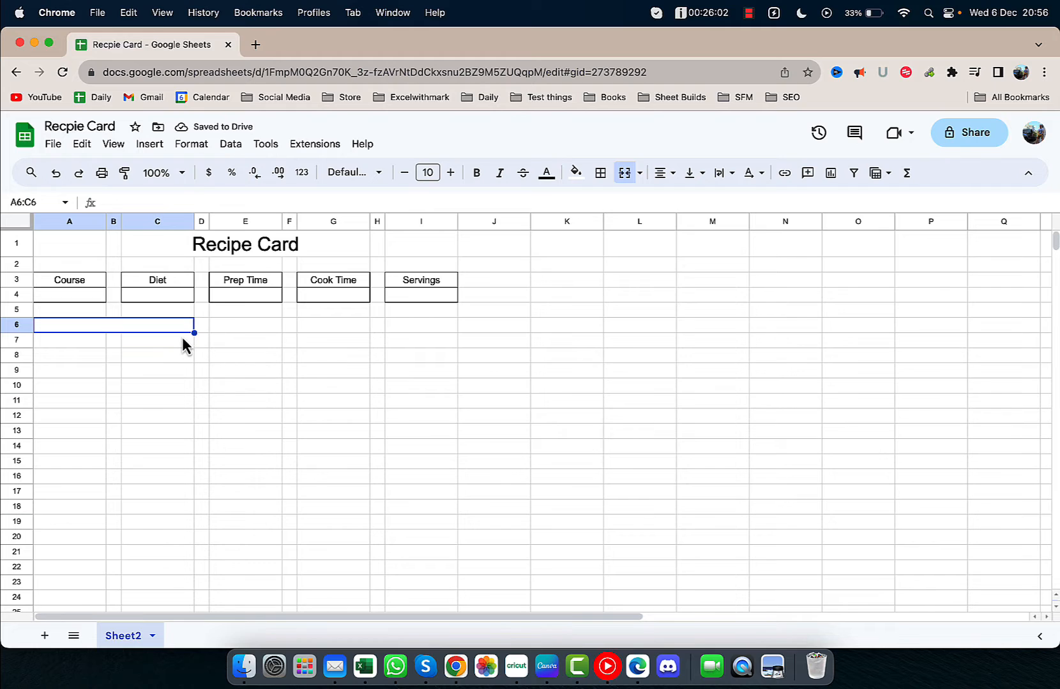
pyautogui.moveTo(194, 334); pyautogui.dragTo(181, 538)
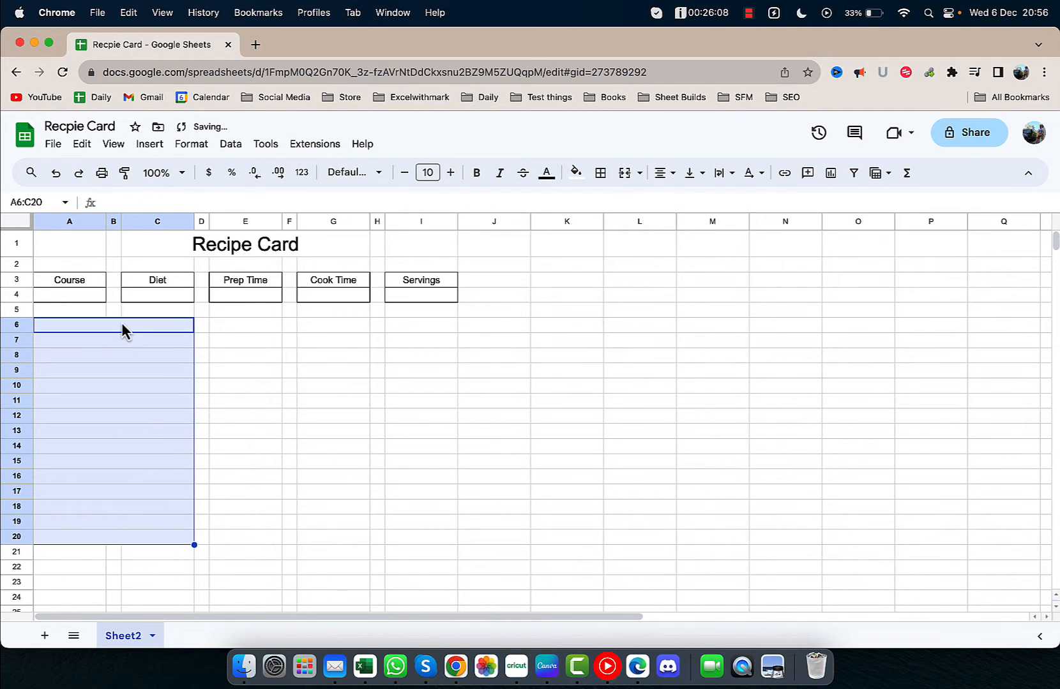
# Enter the heading Ingredients in the merged cell A6:C6
pyautogui.doubleClick(121, 323)
pyautogui.write('Ingre')
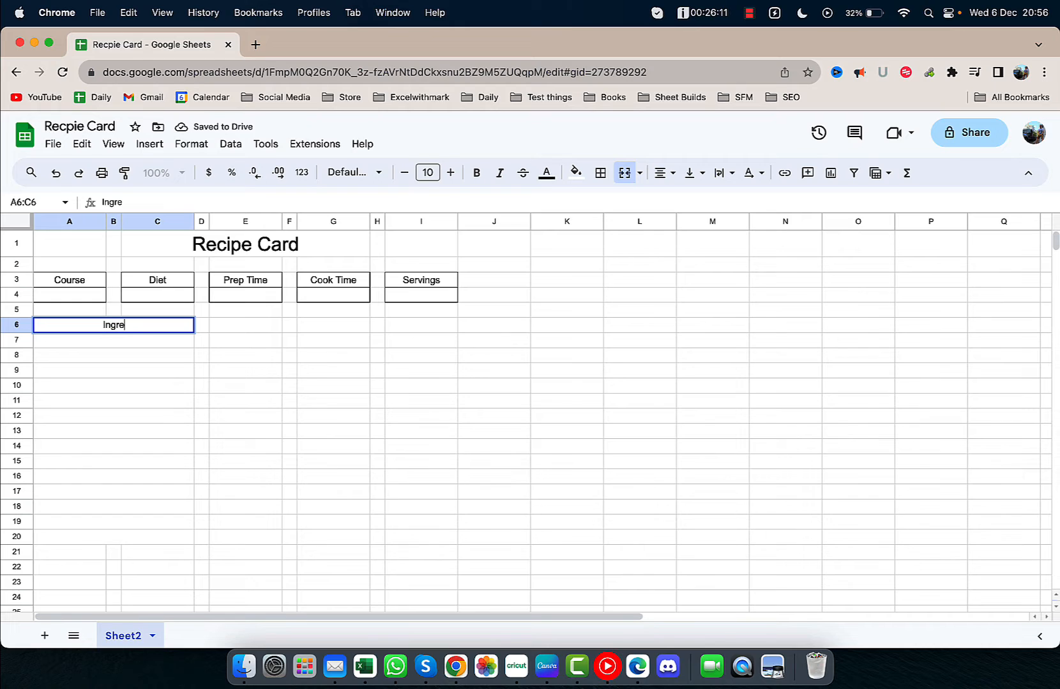
pyautogui.write('dients')
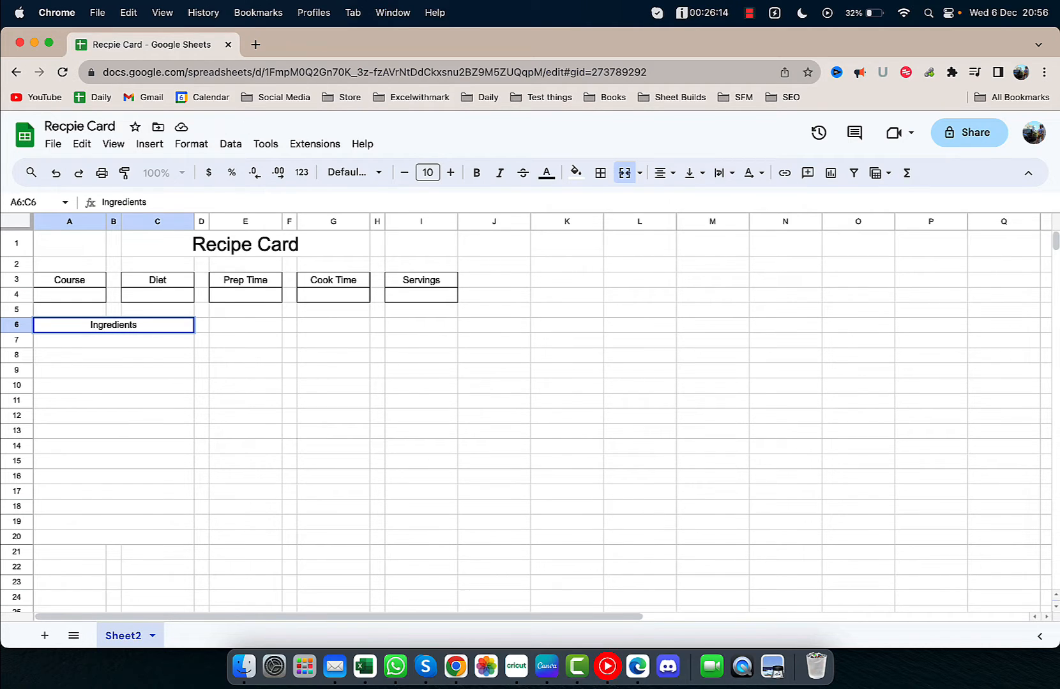
pyautogui.click(163, 358)
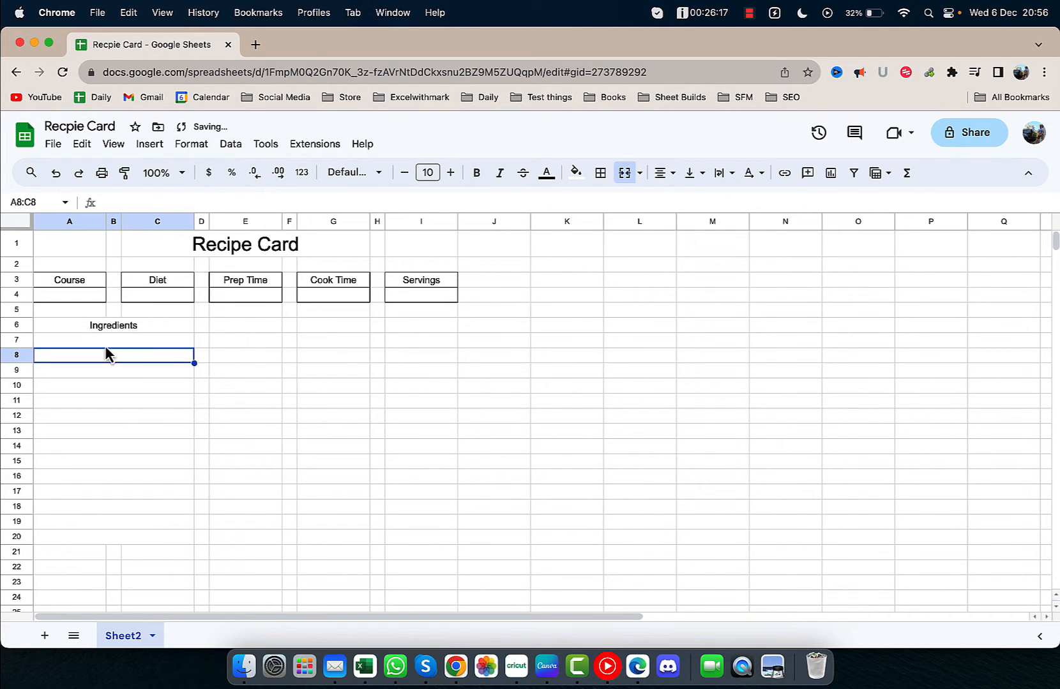
# Insert one empty column to the left of column A
pyautogui.click(92, 220)
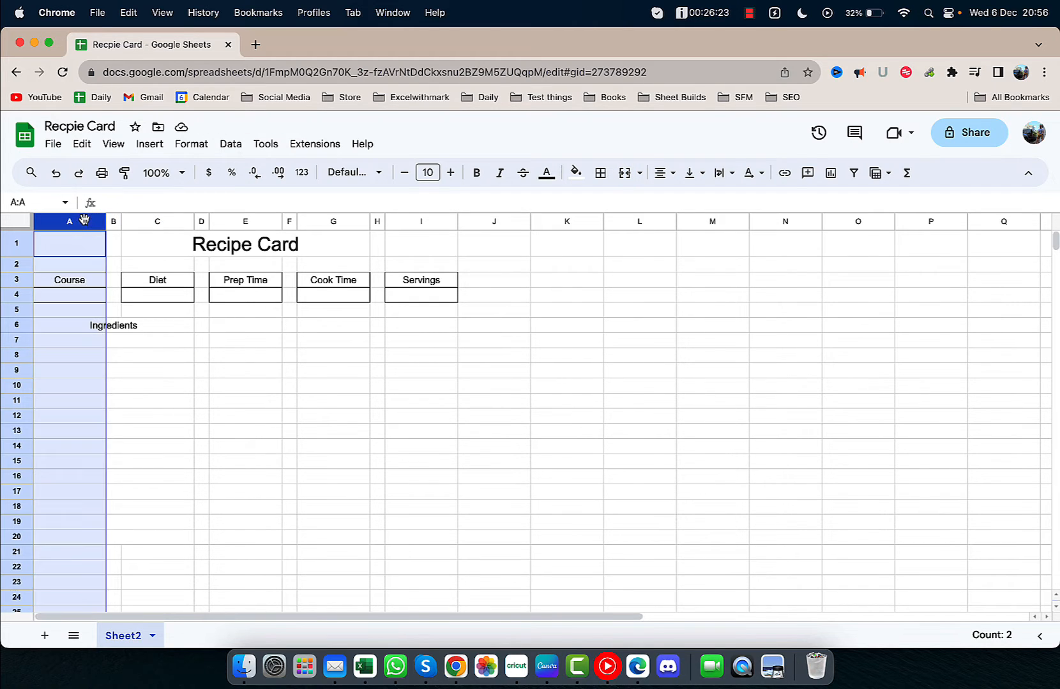
pyautogui.rightClick(79, 220)
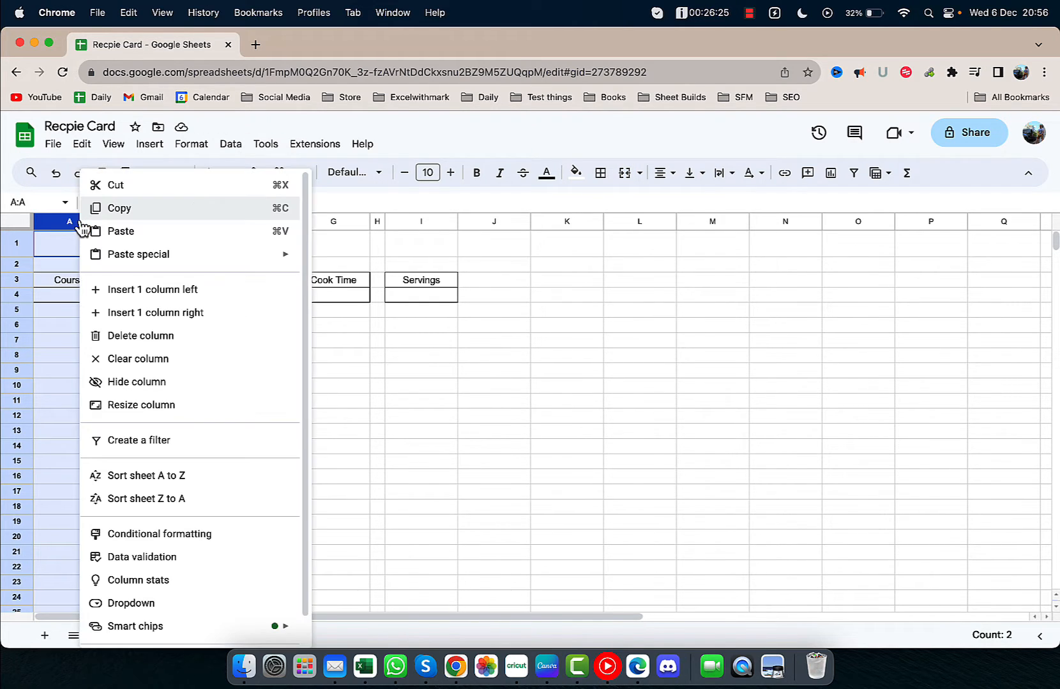
pyautogui.click(136, 296)
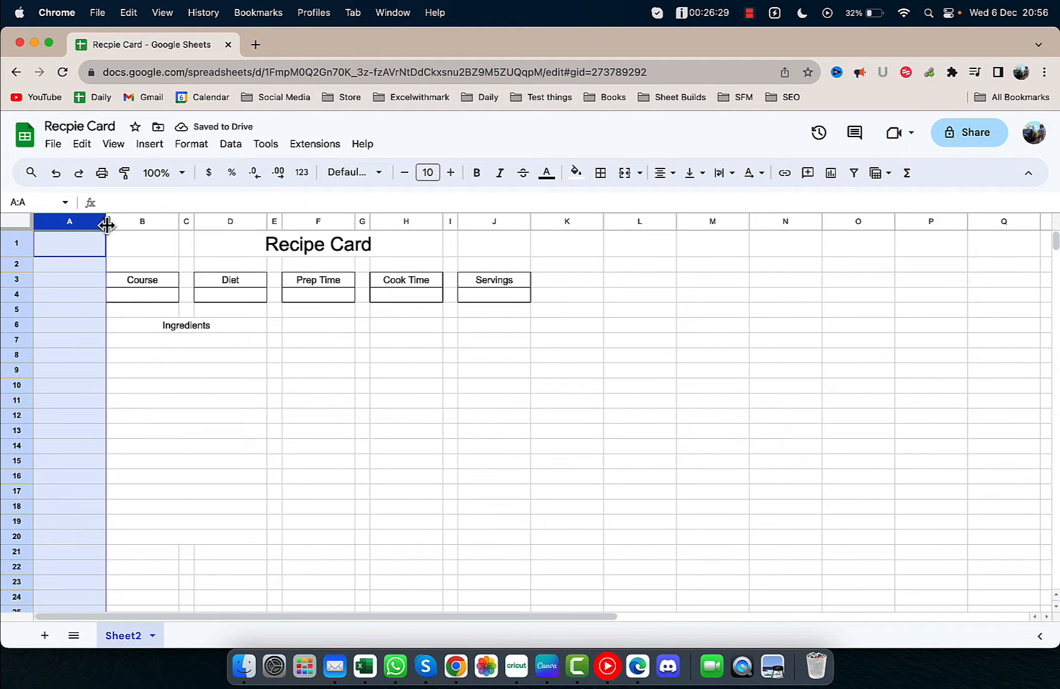
# Narrow column A and add checkboxes to cells A7:A20
pyautogui.moveTo(108, 226); pyautogui.dragTo(56, 226)
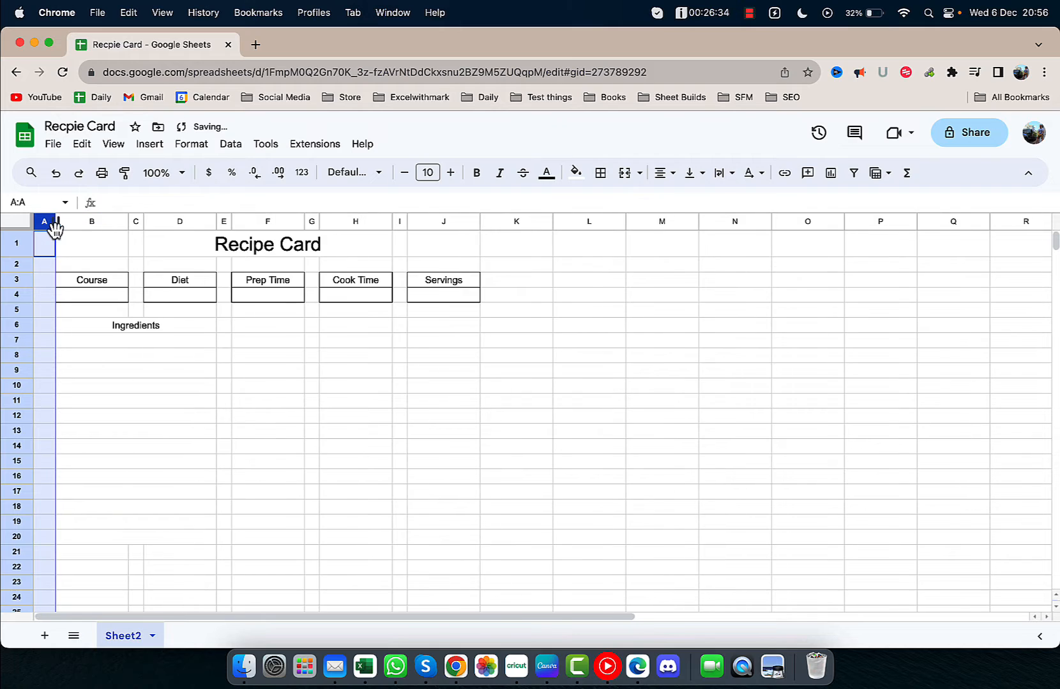
pyautogui.click(45, 345)
pyautogui.click(151, 144)
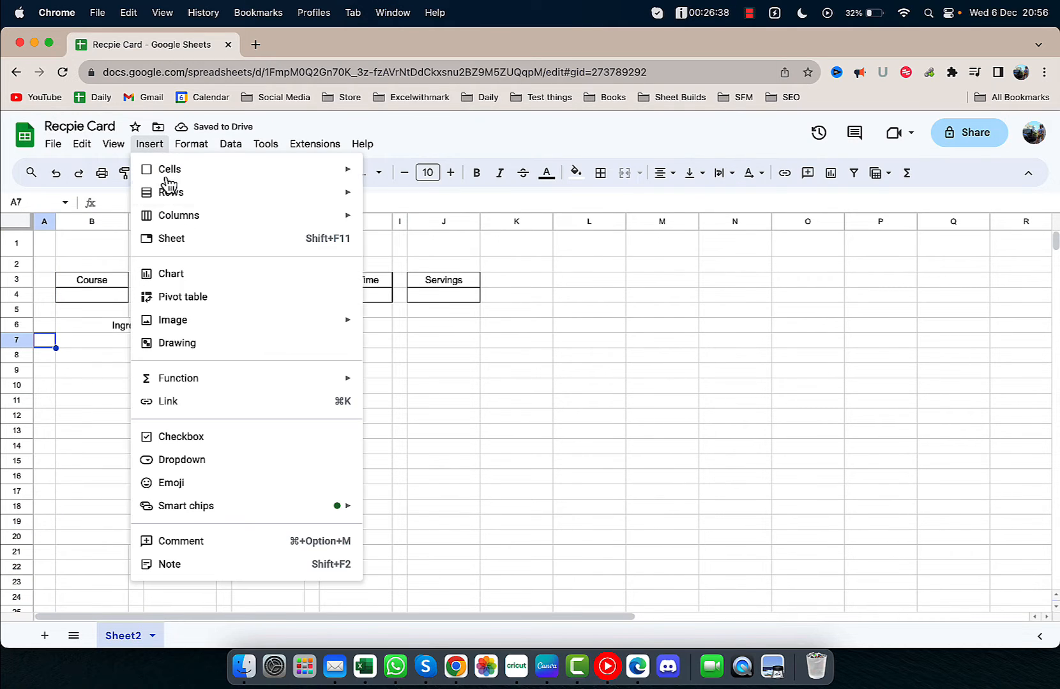
pyautogui.click(197, 441)
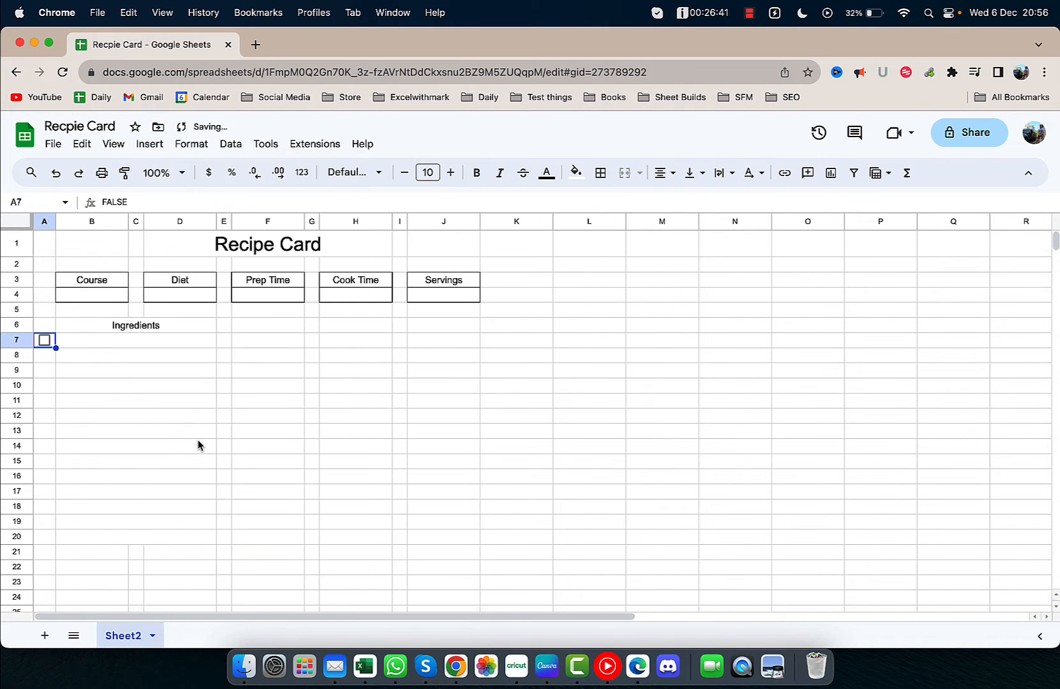
pyautogui.moveTo(56, 348); pyautogui.dragTo(54, 544)
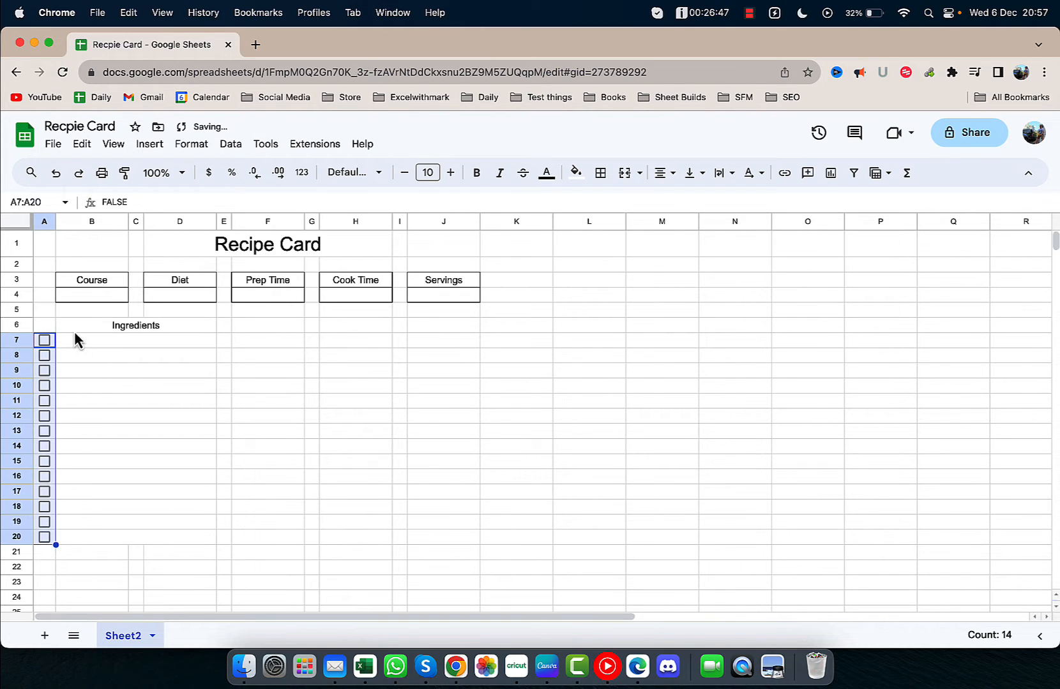
# Apply an outer border around the ingredients section A6:D20
pyautogui.moveTo(45, 324); pyautogui.dragTo(138, 535)
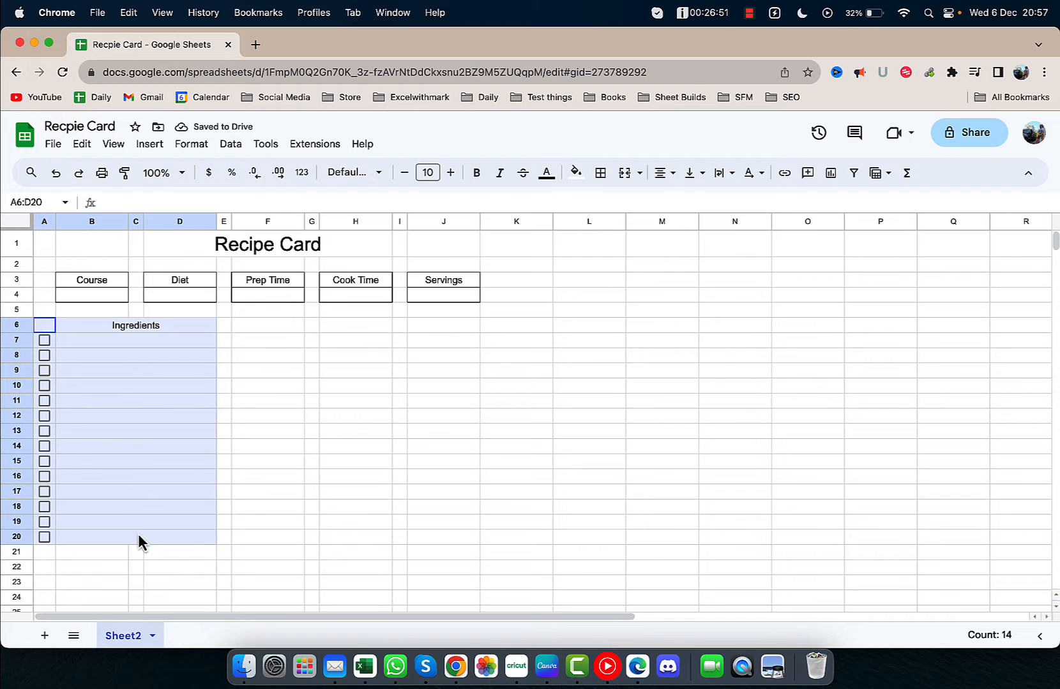
pyautogui.click(600, 175)
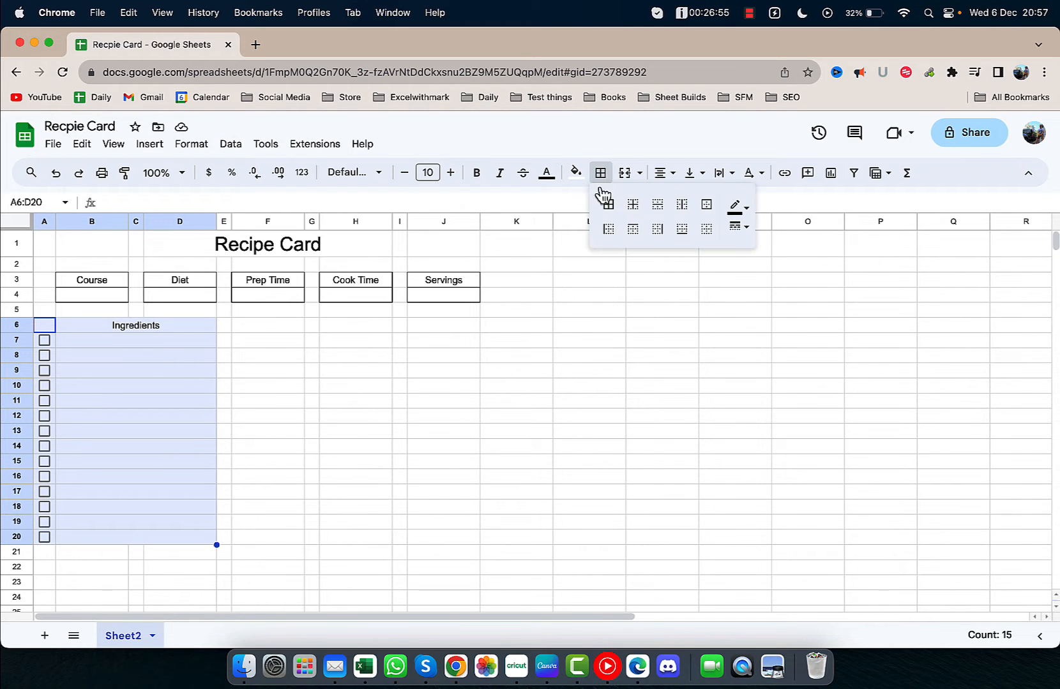
pyautogui.click(706, 205)
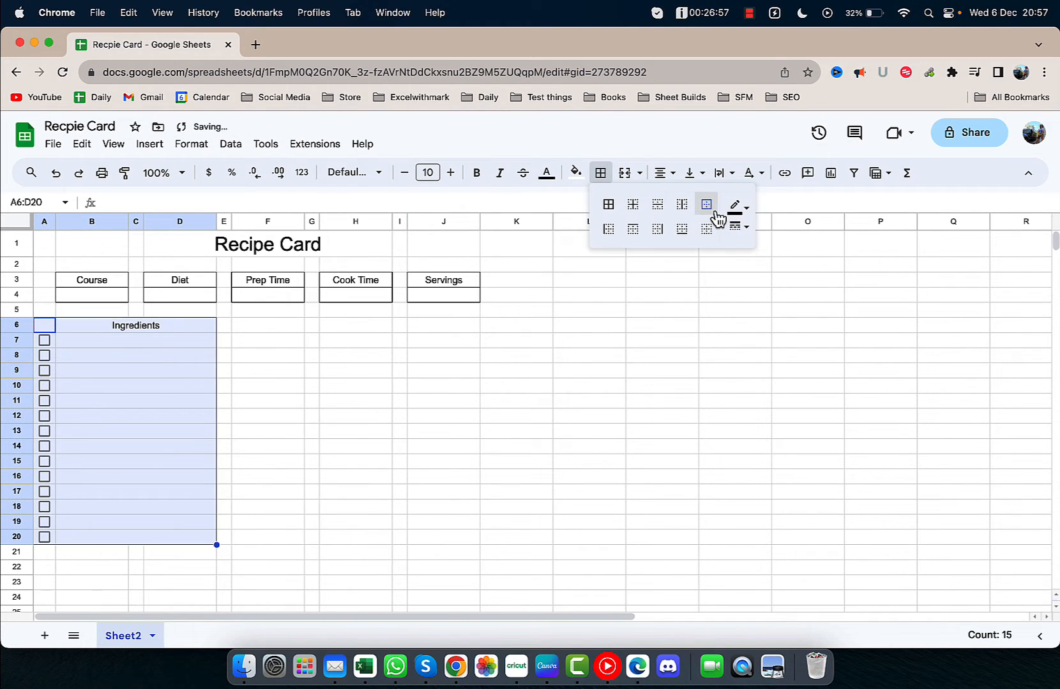
# Merge cells A6:D6 for the Ingredients heading and fill the heading with light cornflower blue
pyautogui.click(157, 329)
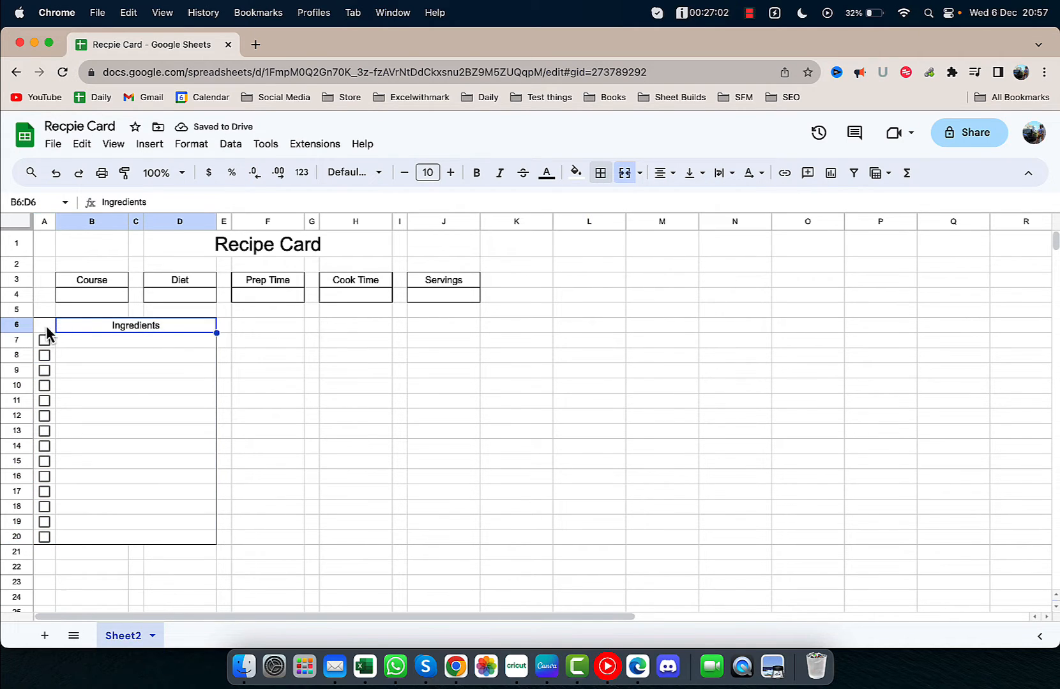
pyautogui.moveTo(47, 327); pyautogui.dragTo(90, 327)
pyautogui.click(625, 173)
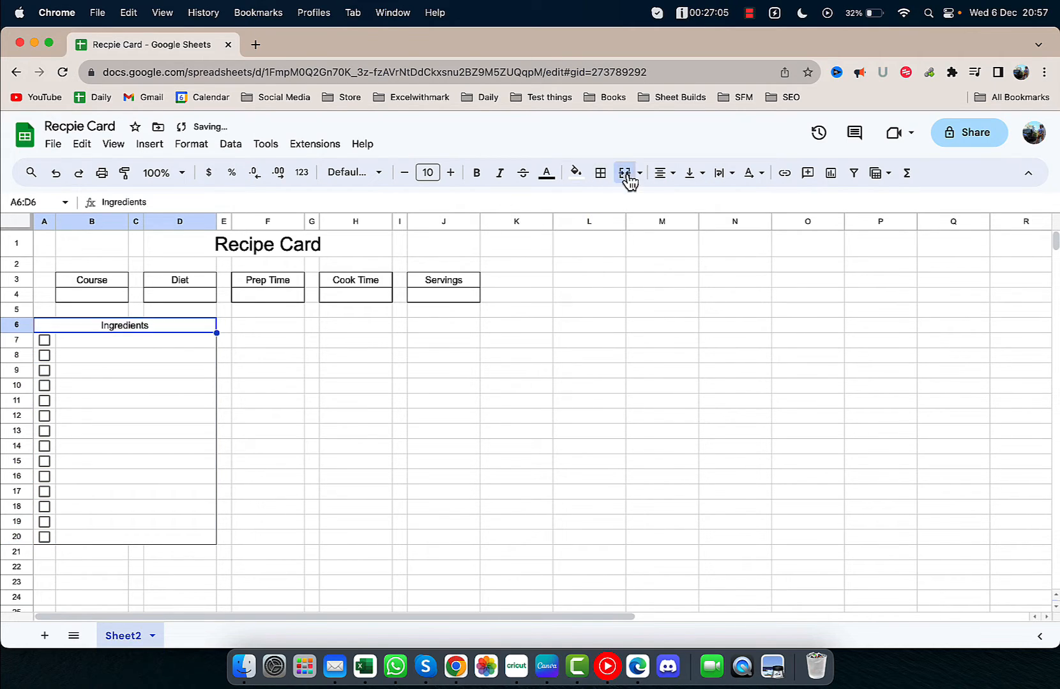
pyautogui.click(574, 180)
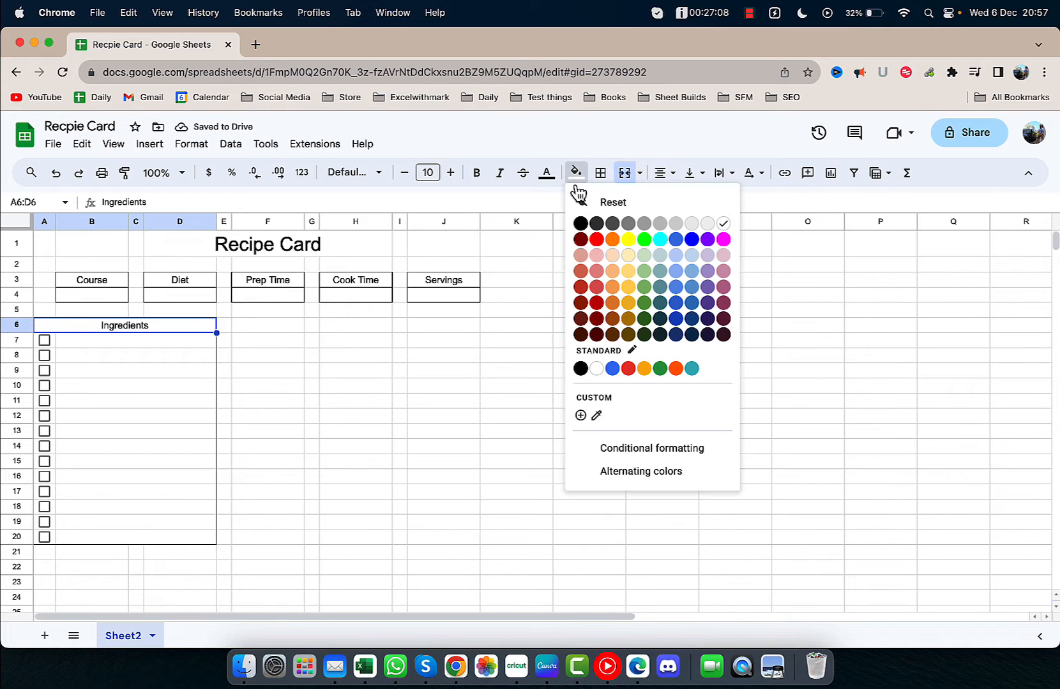
pyautogui.click(676, 271)
pyautogui.click(356, 375)
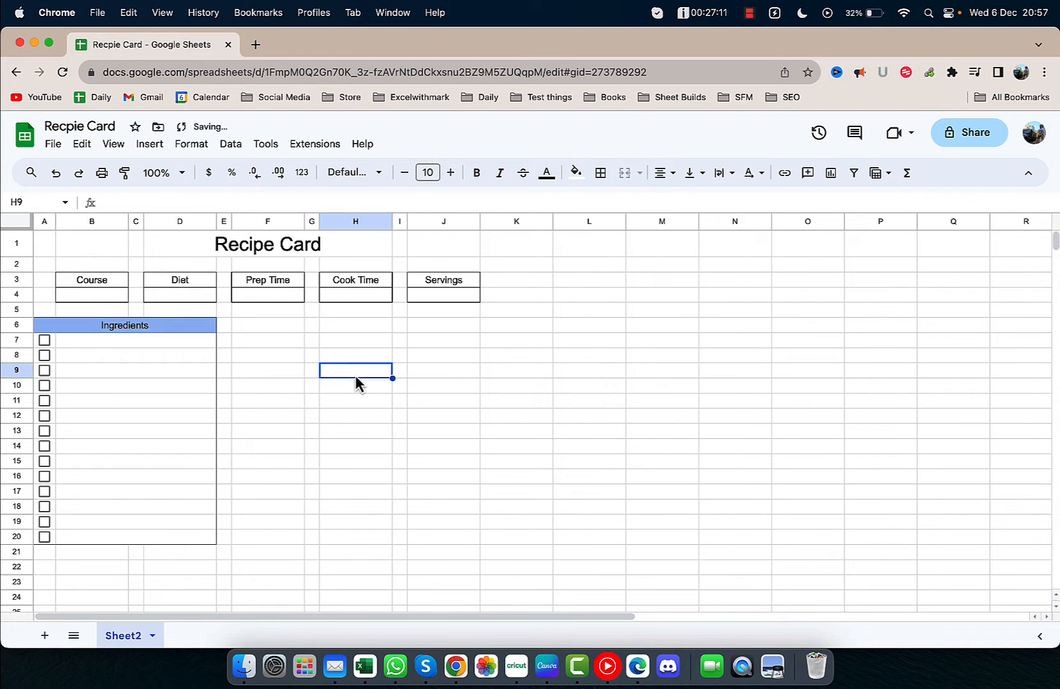
# Tick the checkbox in A7 and clear it again
pyautogui.click(42, 340)
pyautogui.click(44, 341)
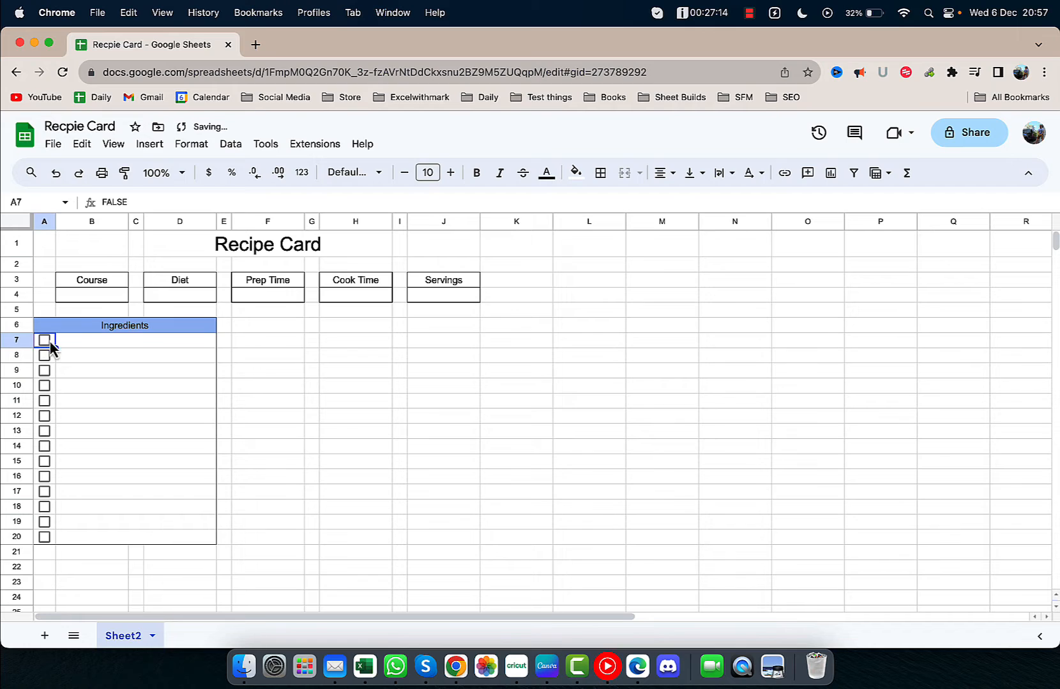
pyautogui.click(79, 346)
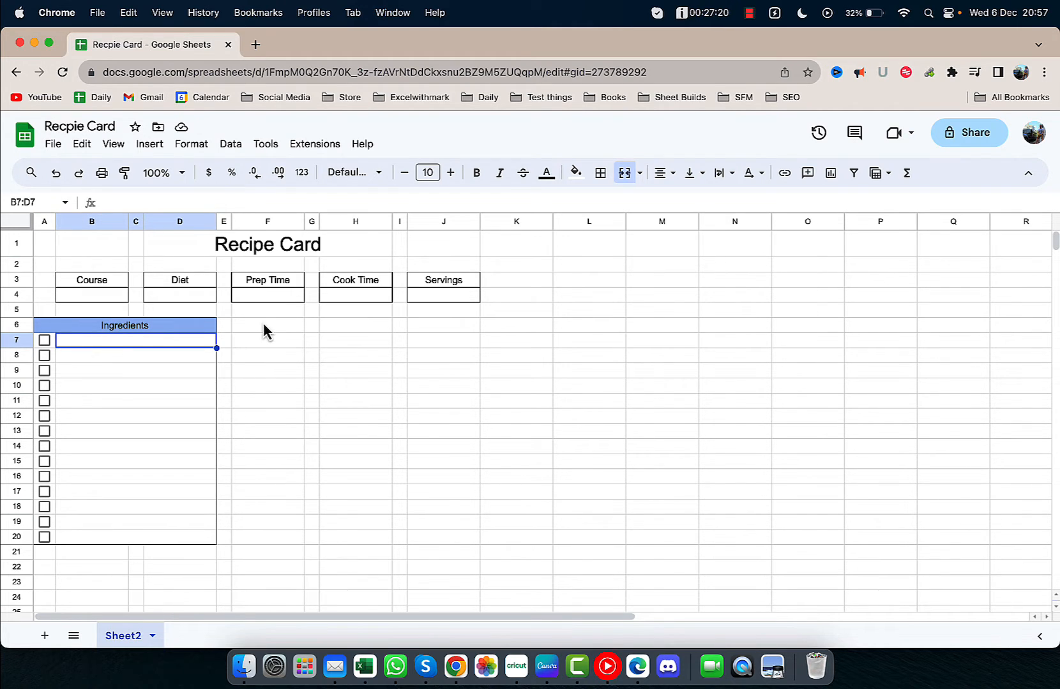
# Merge cells F6:J6 and fill the merged format down through row 20
pyautogui.moveTo(263, 325); pyautogui.dragTo(418, 324)
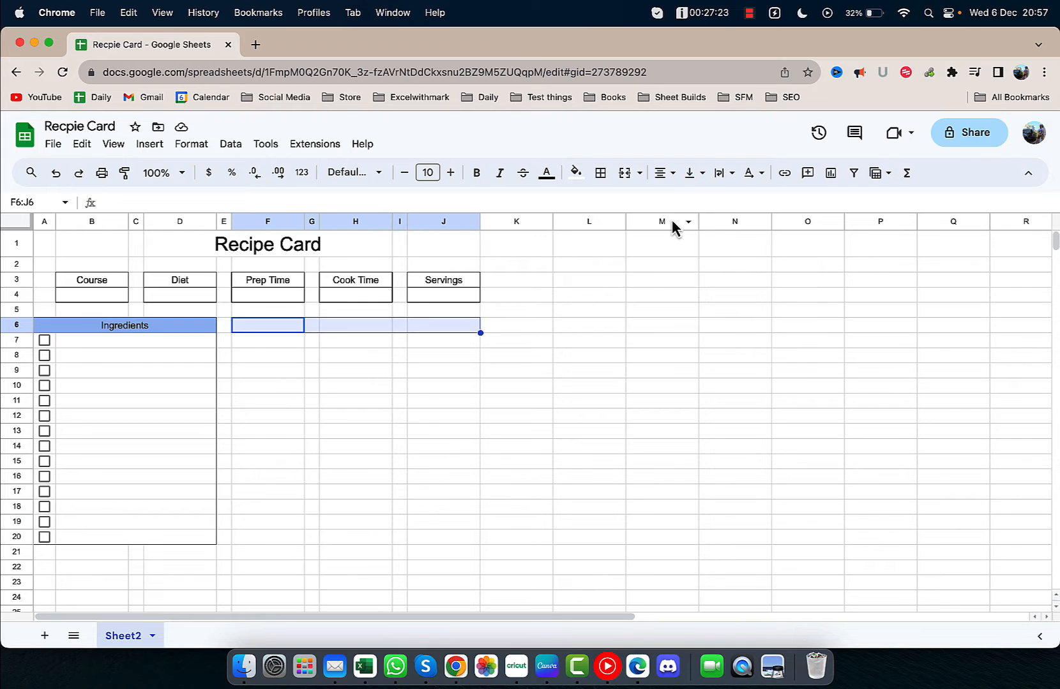
pyautogui.click(625, 173)
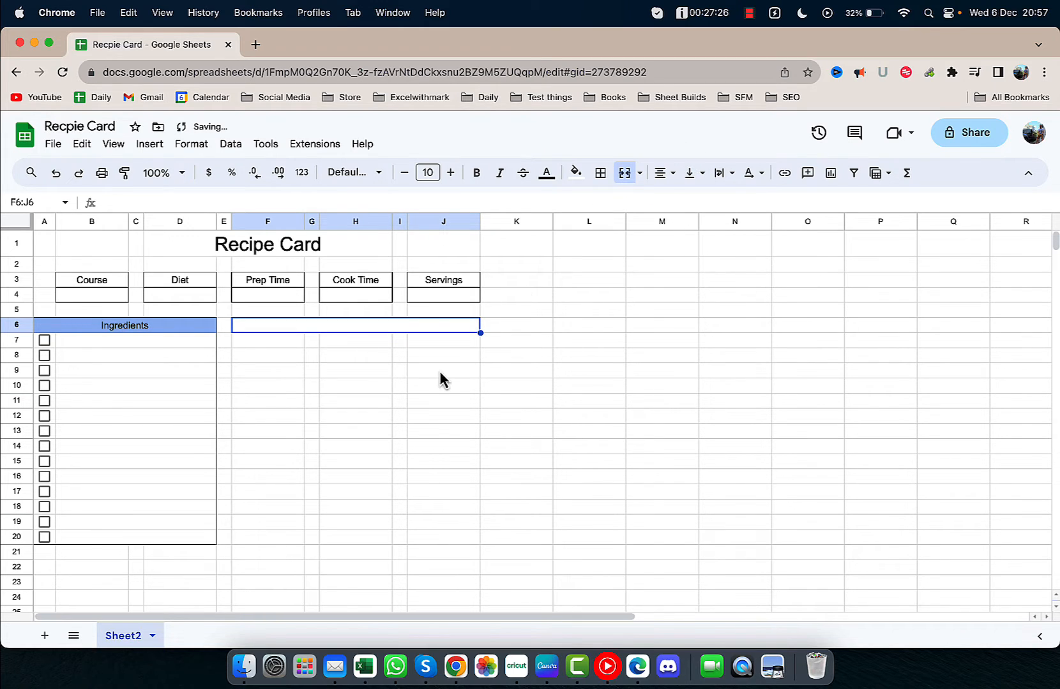
pyautogui.moveTo(479, 332); pyautogui.dragTo(481, 536)
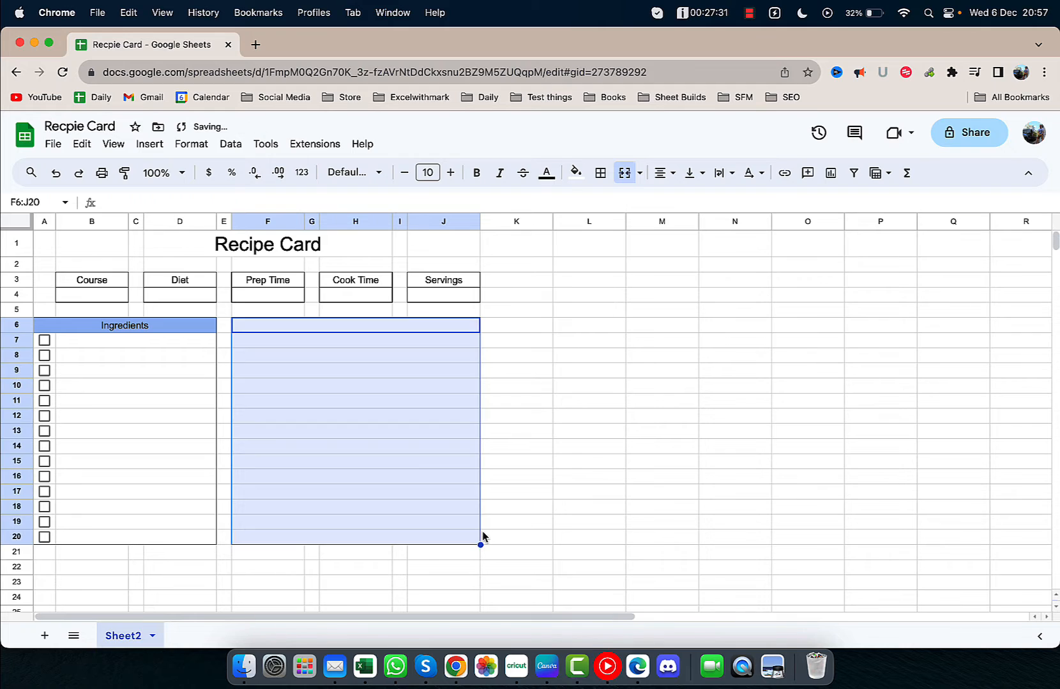
# Enter the heading Instructions in the merged cell F6:J6 and fill it with the same light blue as Ingredients
pyautogui.click(373, 326)
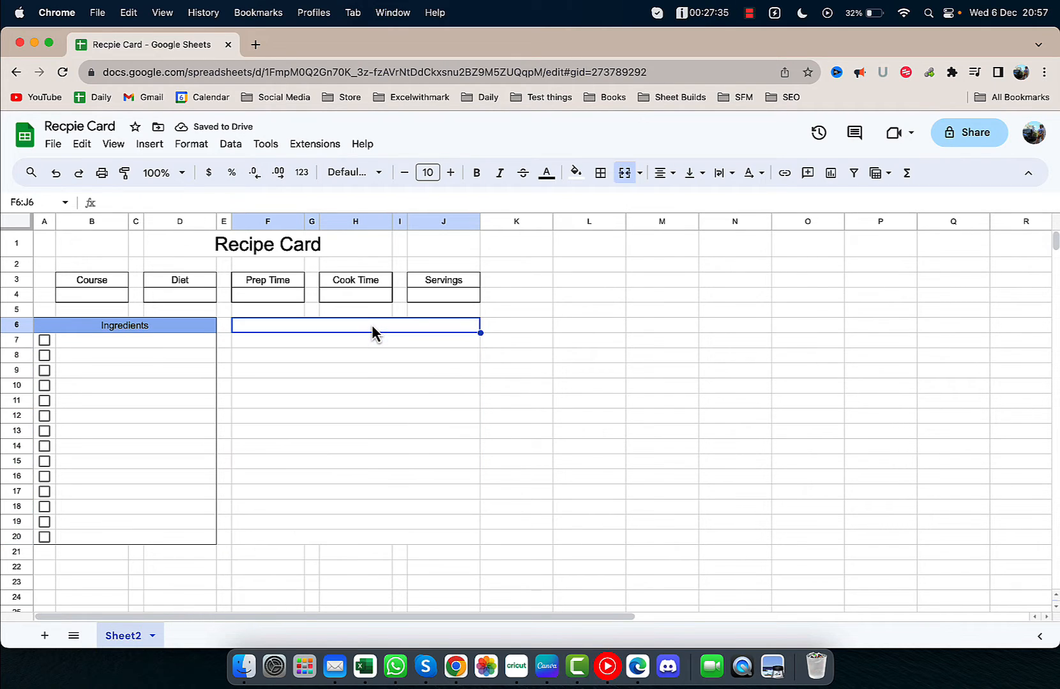
pyautogui.write('Instruc')
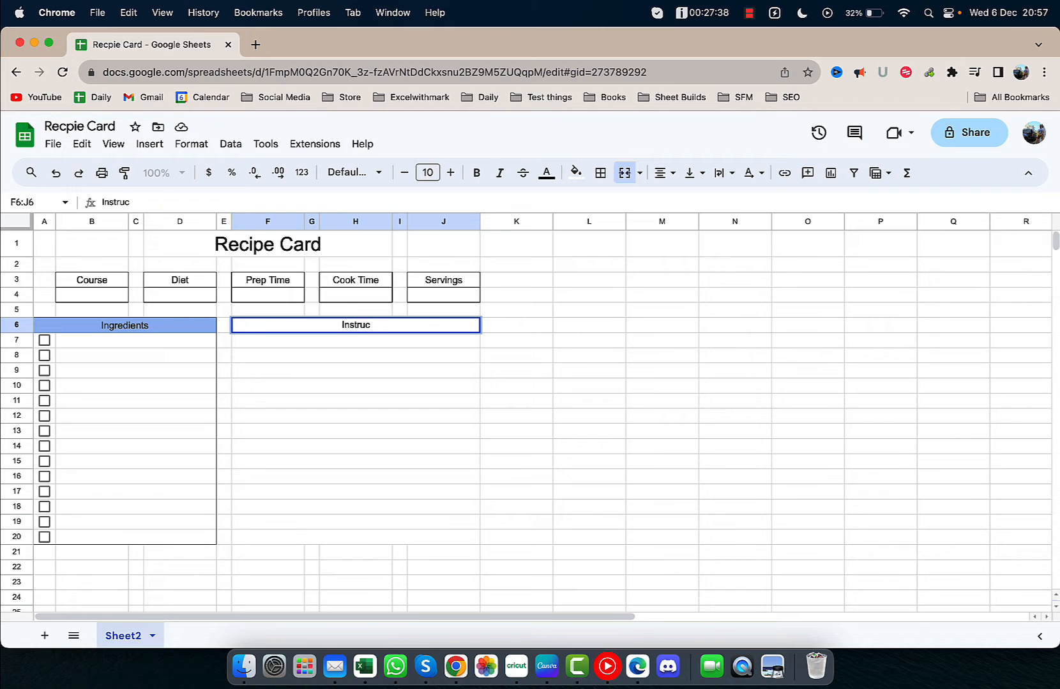
pyautogui.write('tions')
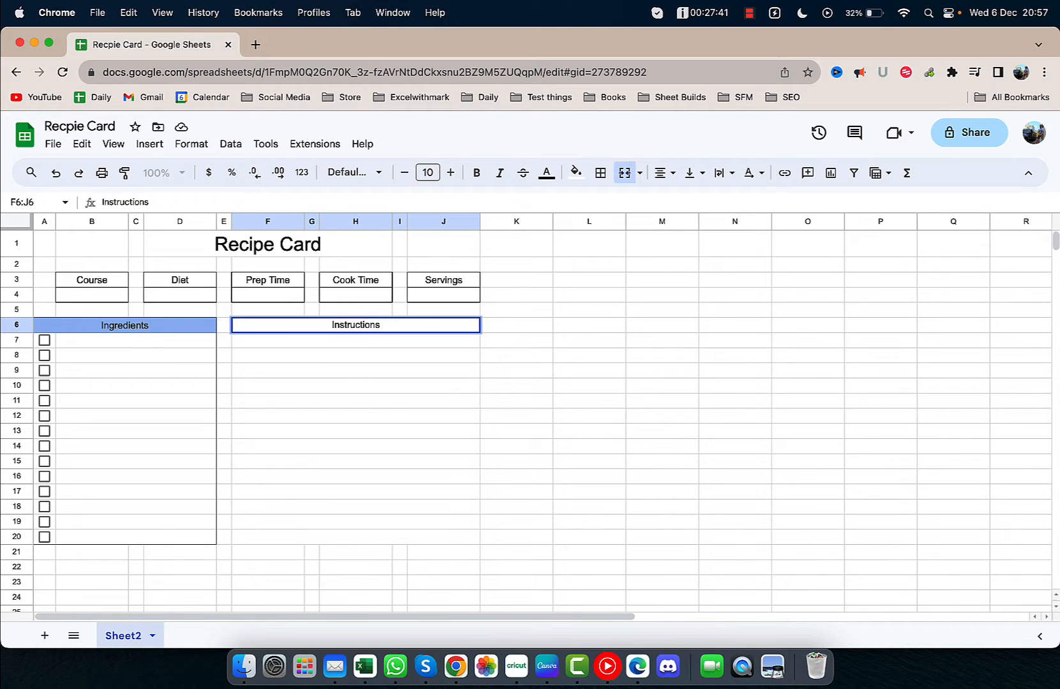
pyautogui.click(577, 173)
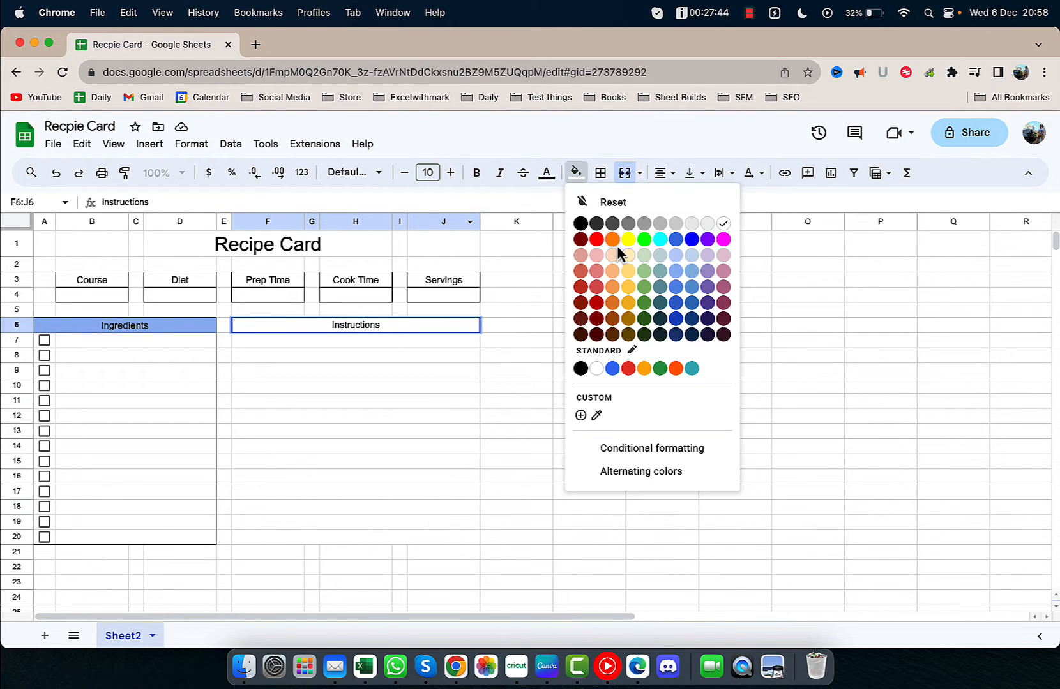
pyautogui.click(675, 272)
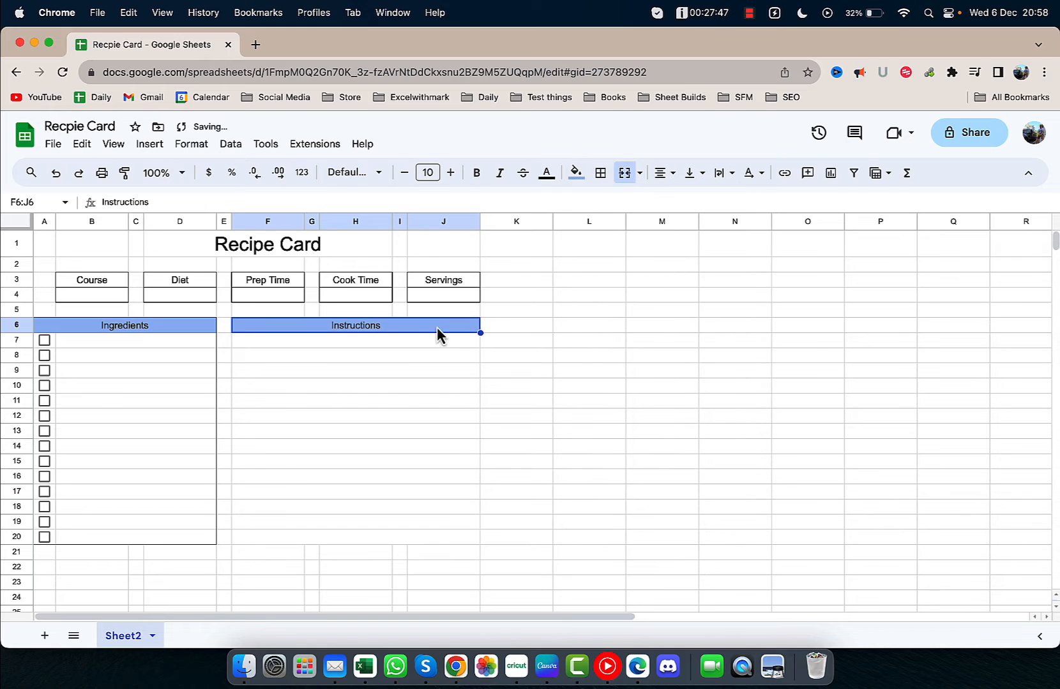
# Add a dotted bottom border to the merged cell F7:J7 and fill it down through row 20
pyautogui.click(420, 342)
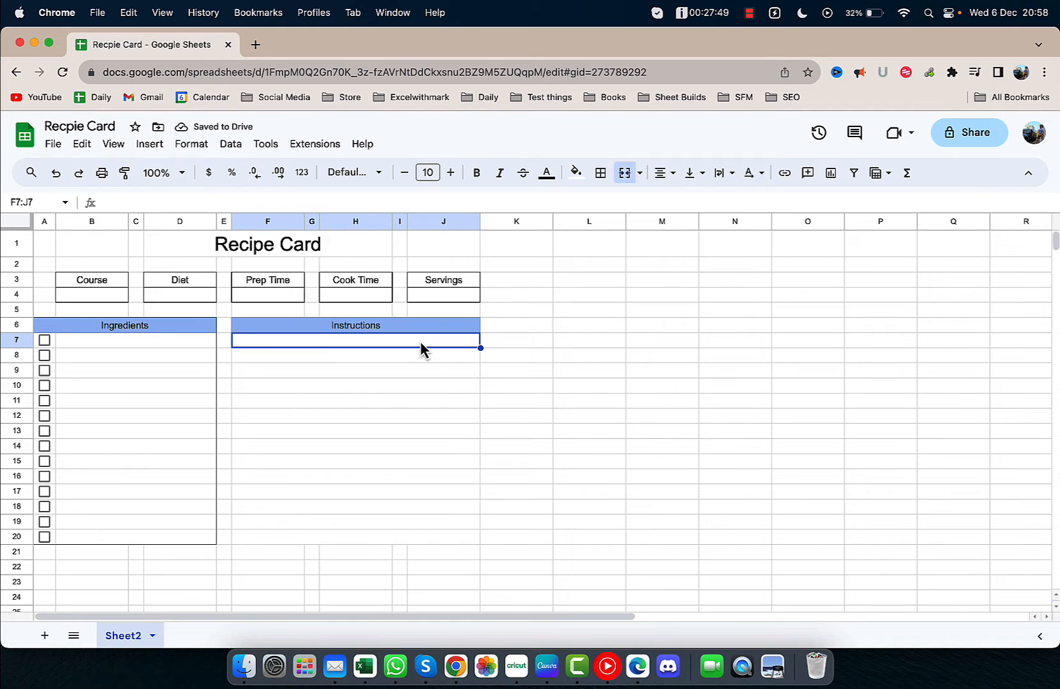
pyautogui.click(598, 174)
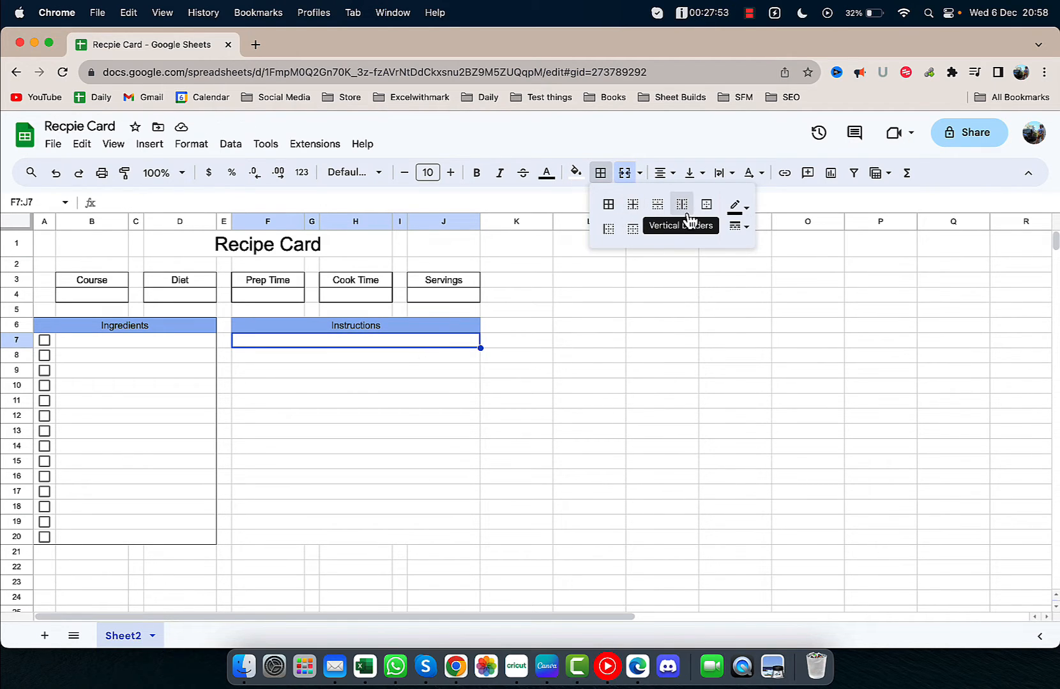
pyautogui.click(741, 227)
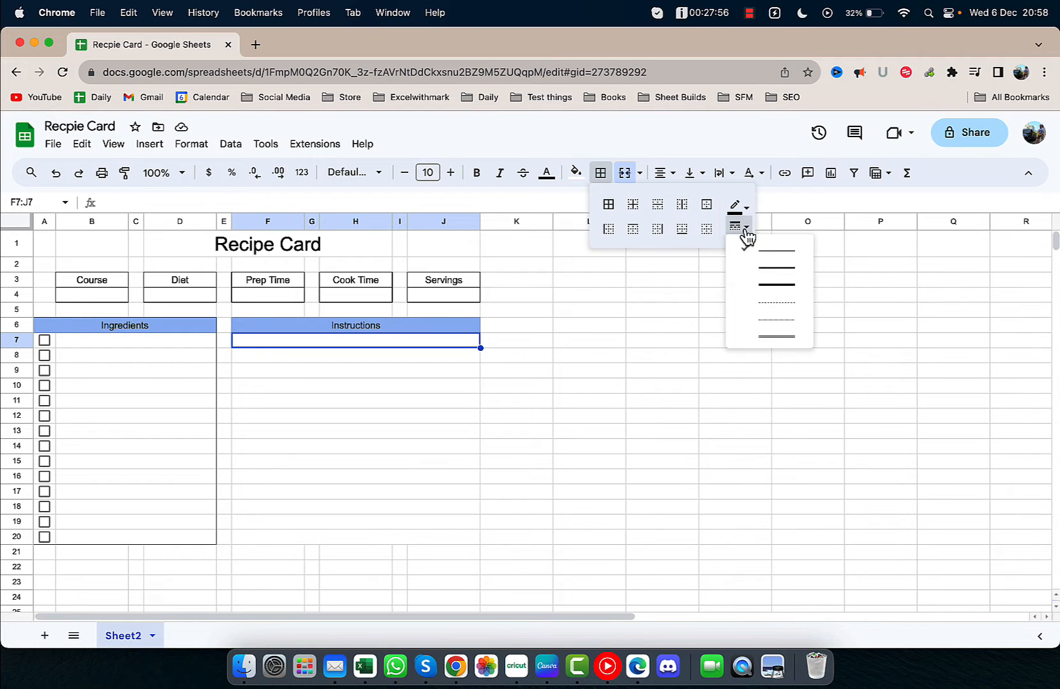
pyautogui.click(770, 316)
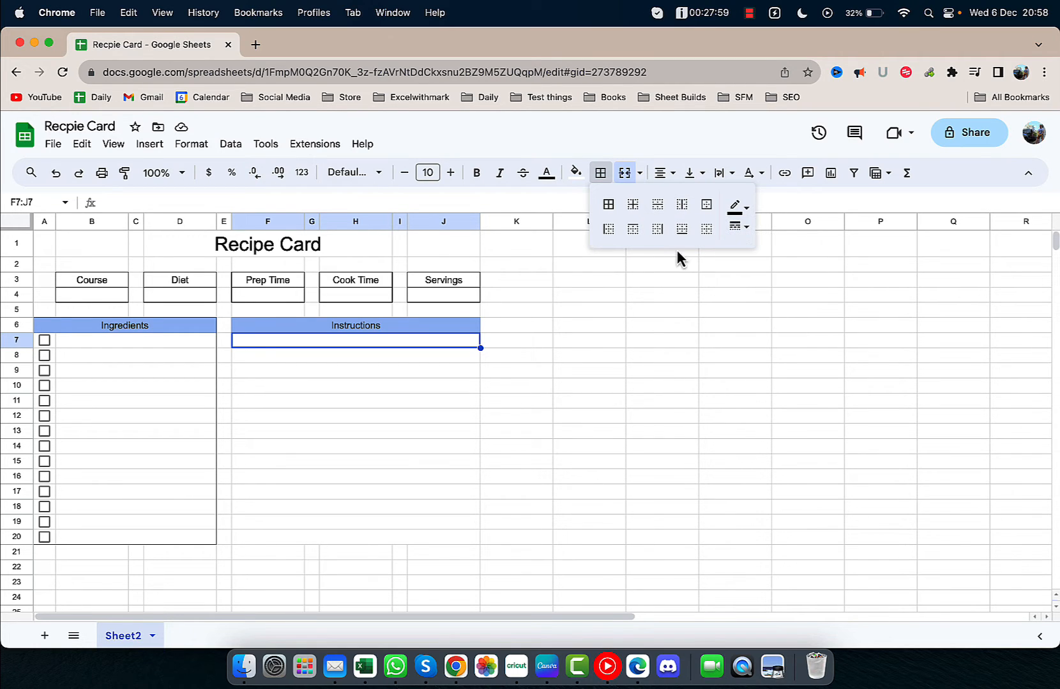
pyautogui.click(684, 231)
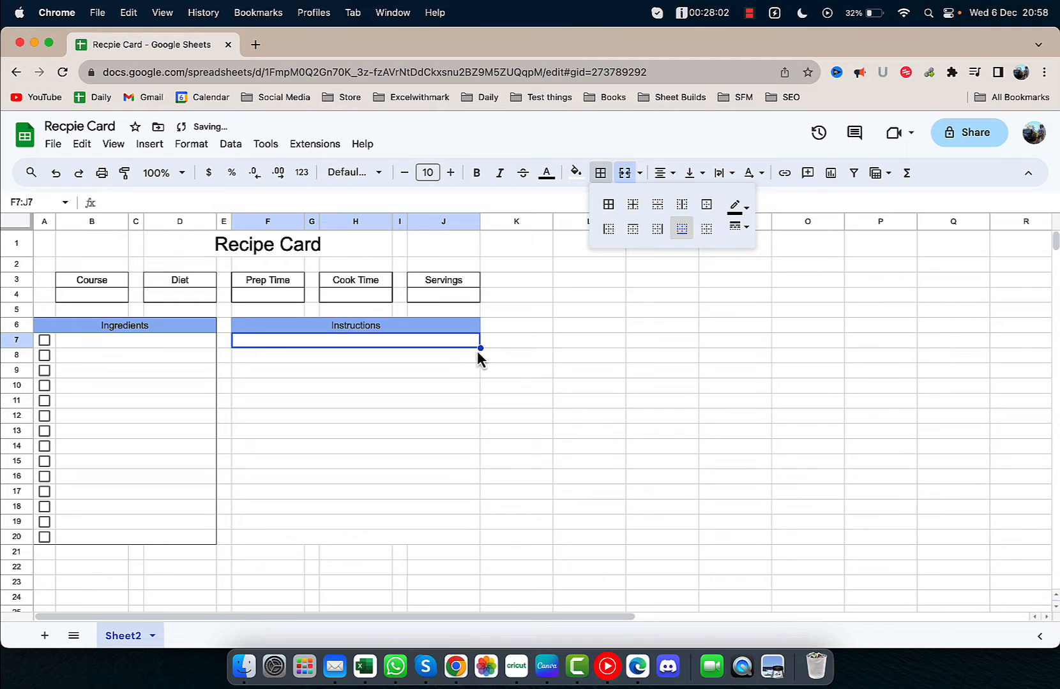
pyautogui.moveTo(479, 349); pyautogui.dragTo(476, 542)
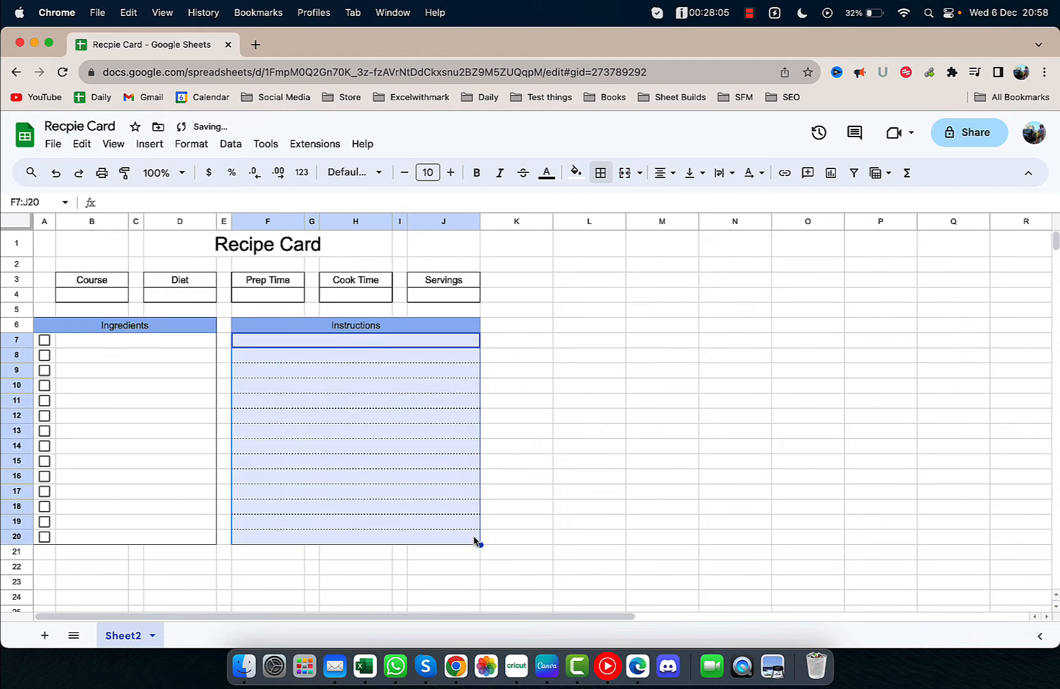
pyautogui.click(538, 452)
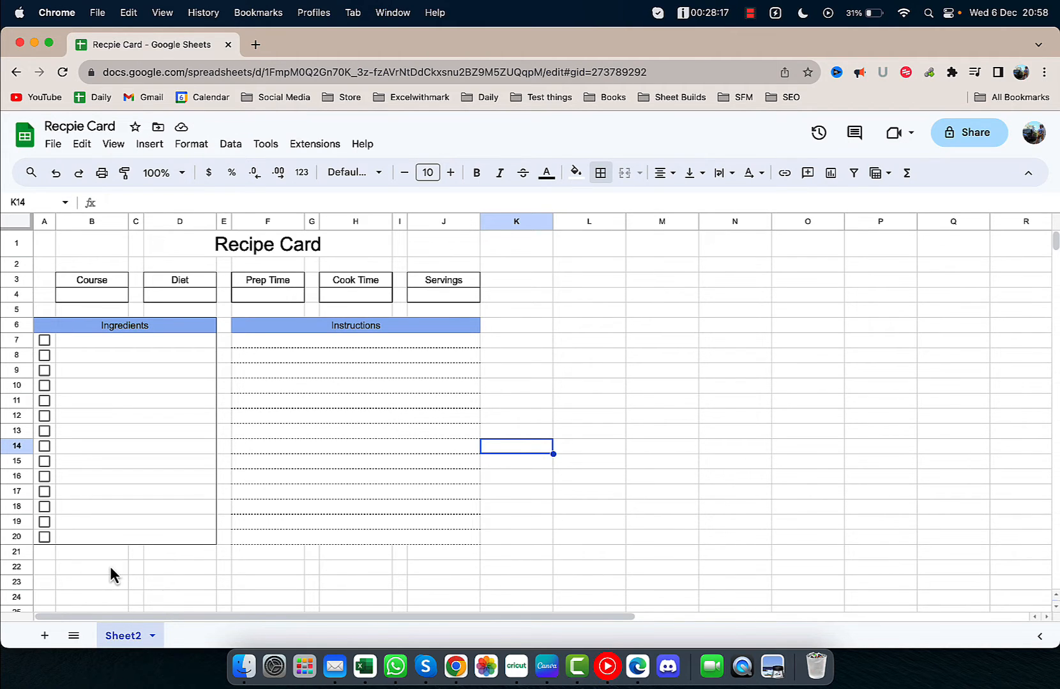
# Insert the outlined serving-dish picture into cell B22 as an in-cell image, using a Google Images search for "serves icon"
pyautogui.moveTo(110, 566); pyautogui.dragTo(141, 572)
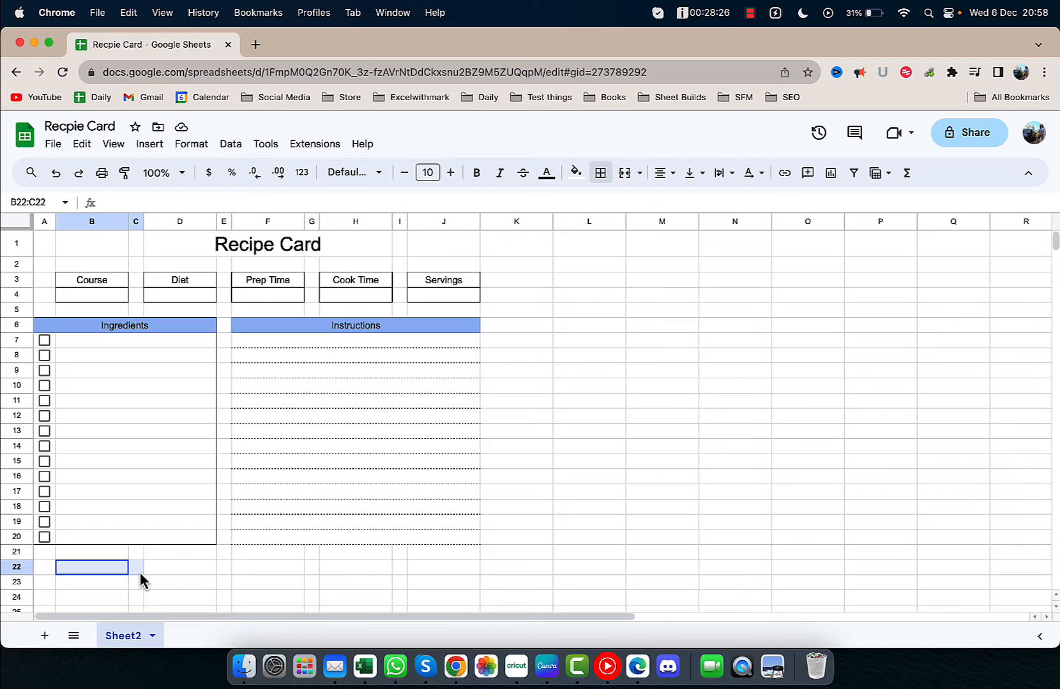
pyautogui.moveTo(139, 572); pyautogui.dragTo(126, 572)
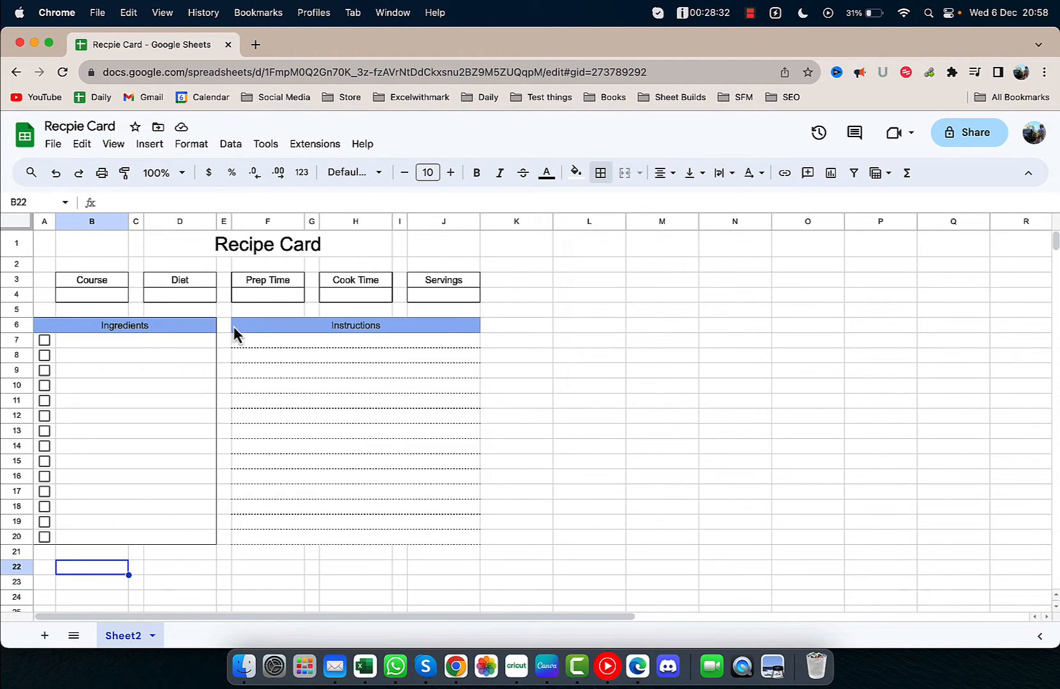
pyautogui.click(152, 145)
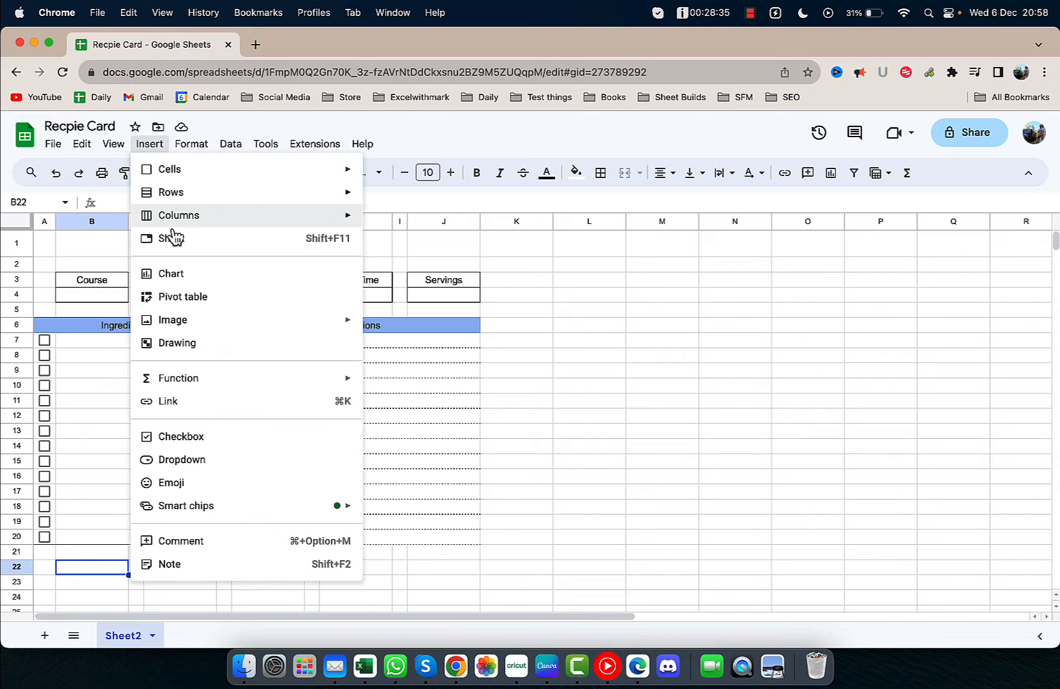
pyautogui.moveTo(220, 335)
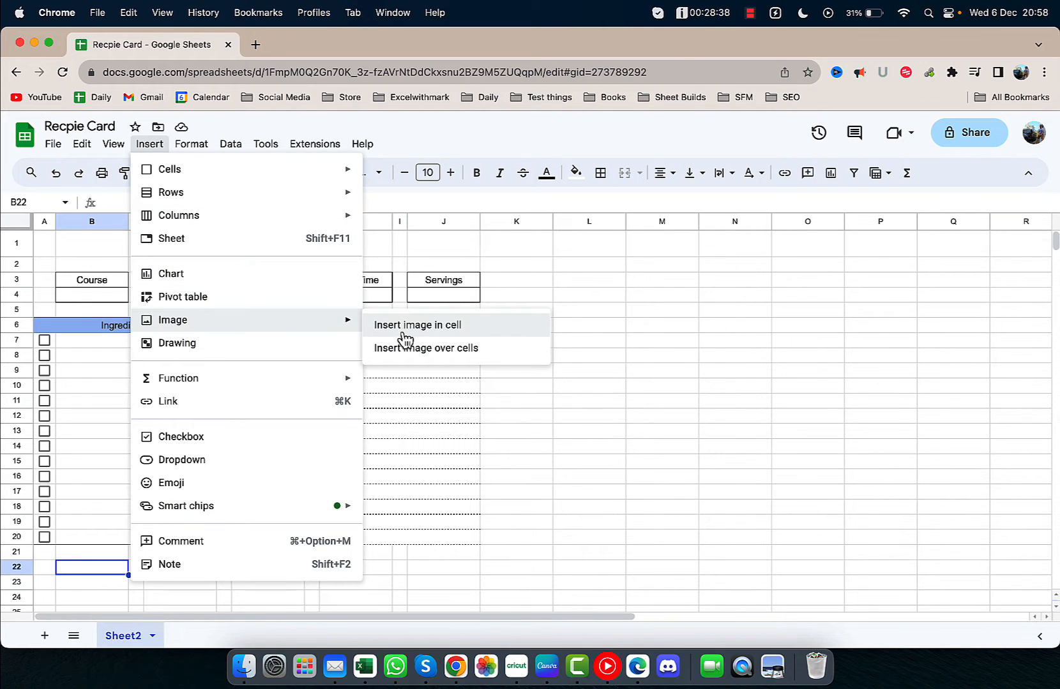
pyautogui.click(404, 337)
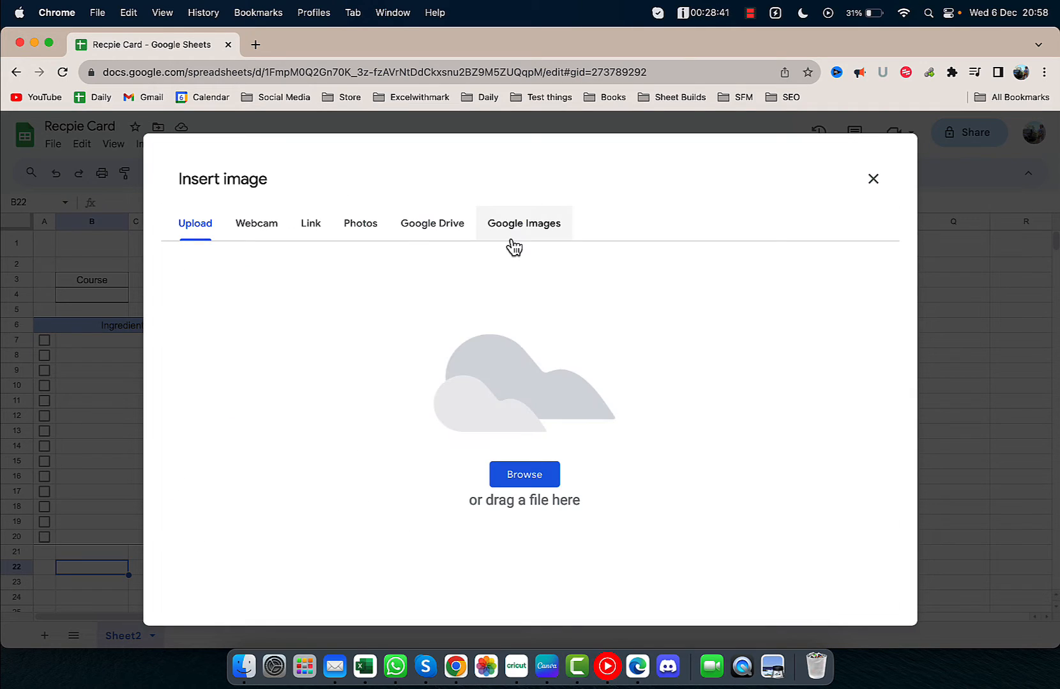
pyautogui.click(525, 229)
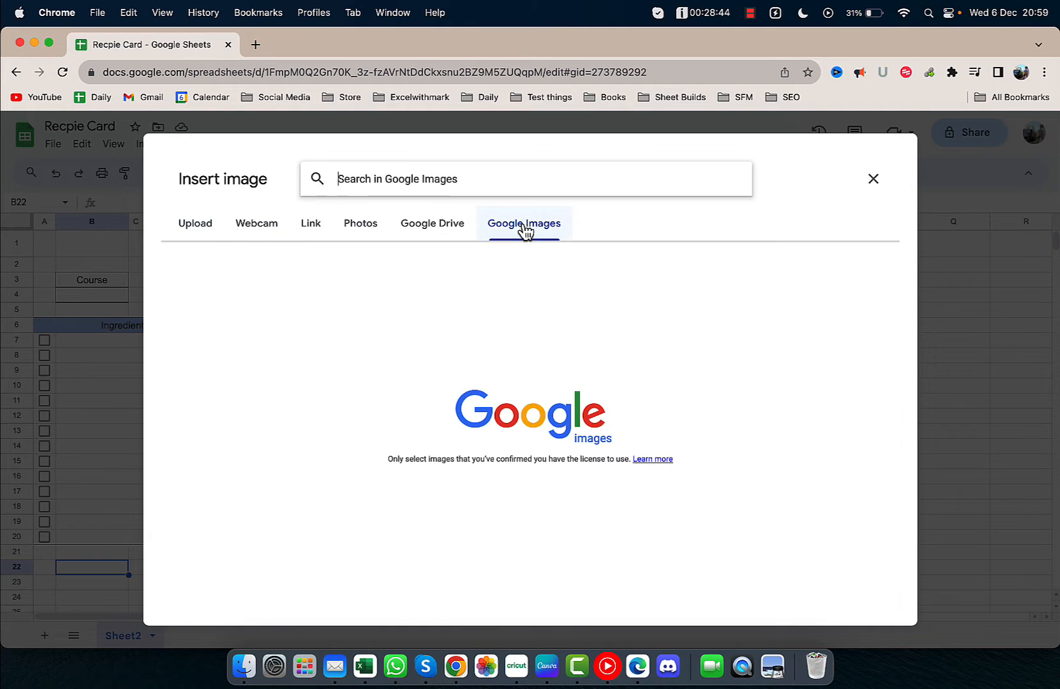
pyautogui.write('serves icon')
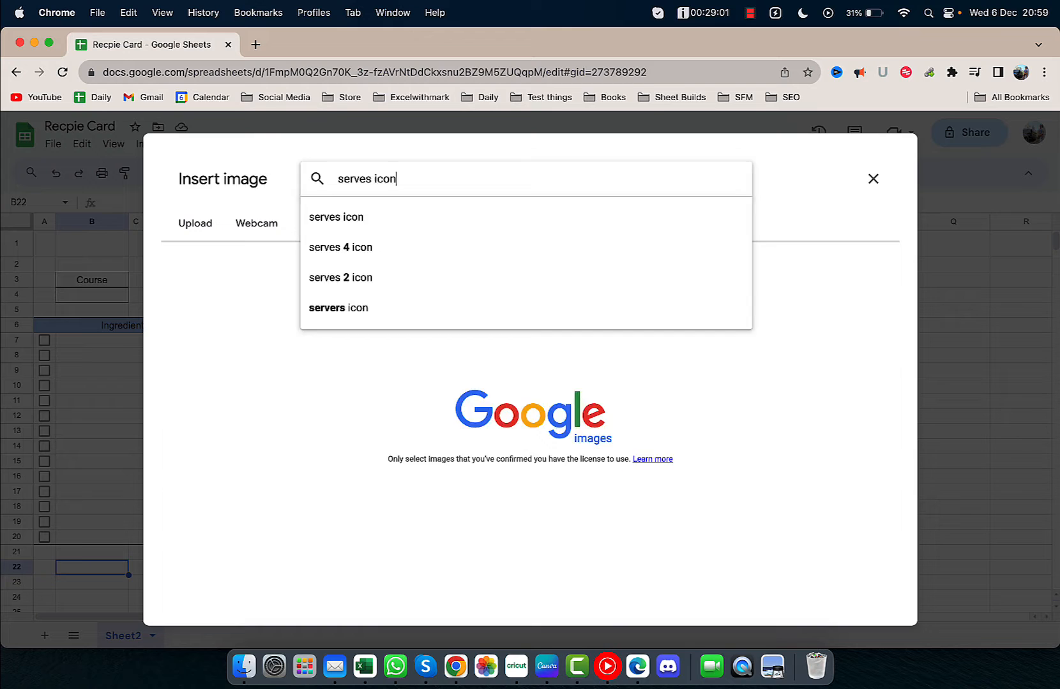
pyautogui.press('Return')
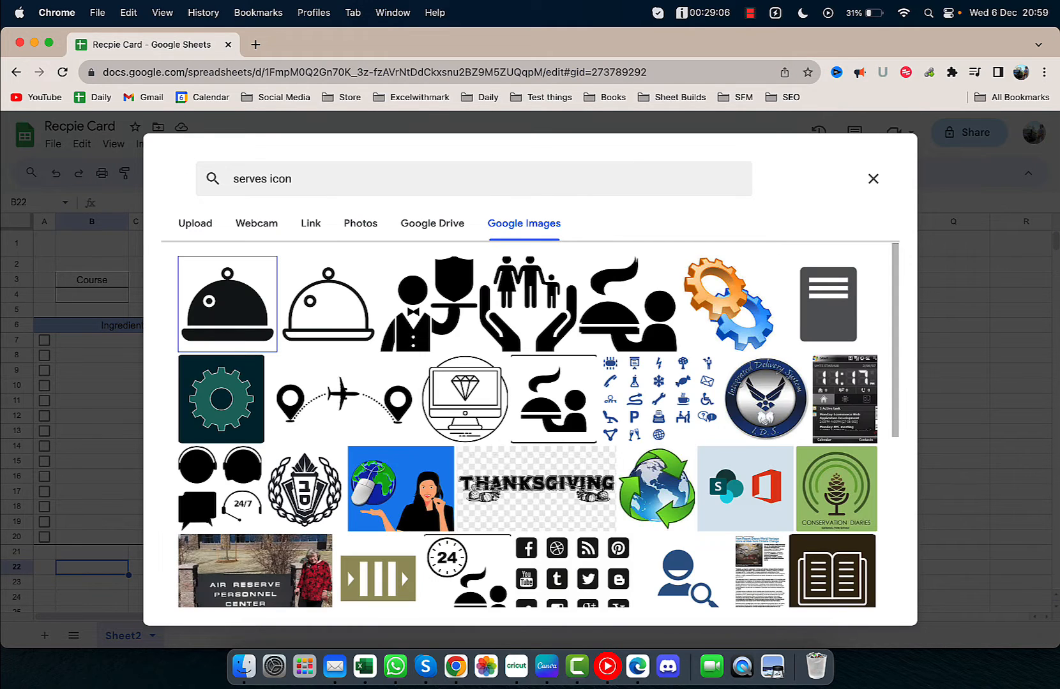
pyautogui.click(349, 326)
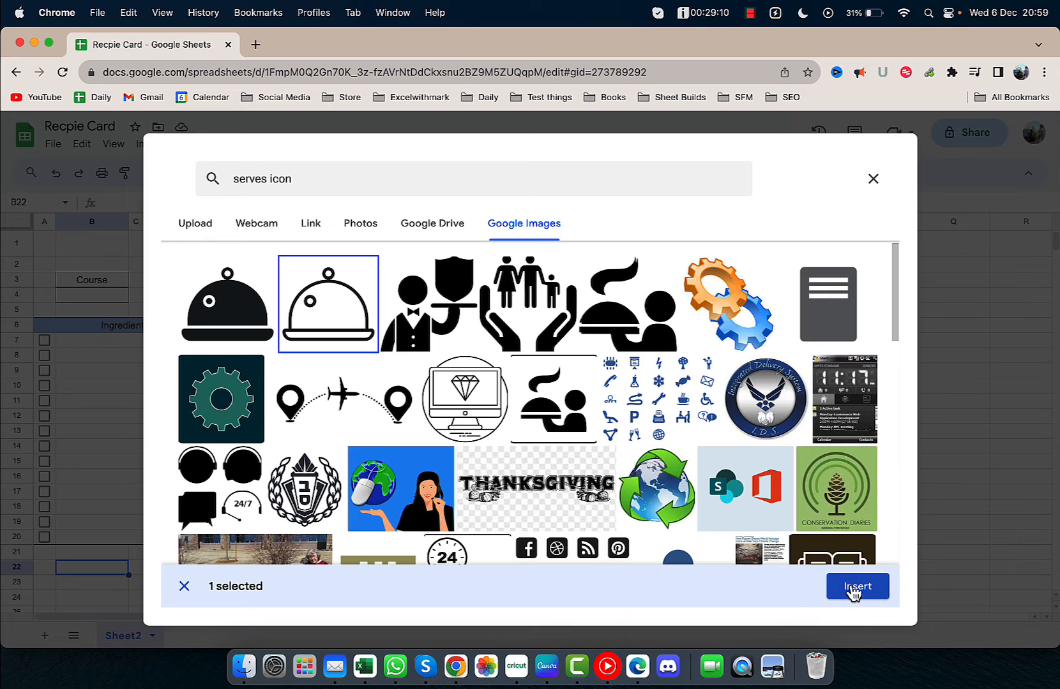
pyautogui.click(855, 587)
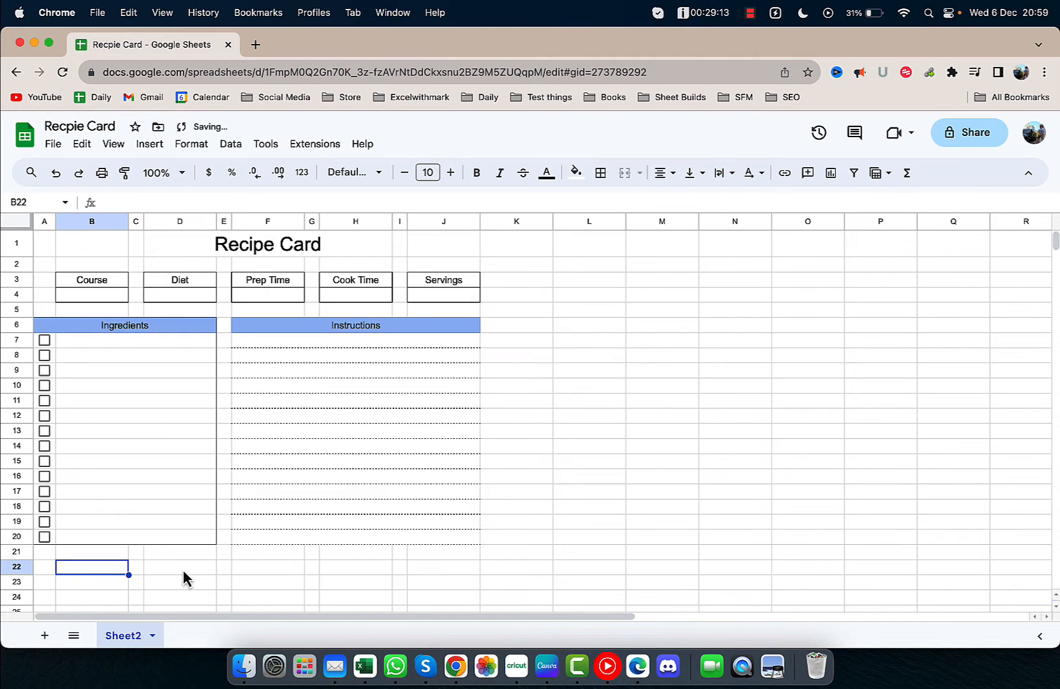
# Insert a stopwatch picture into cell D22 as an in-cell image, using a Google Images search for "time icon"
pyautogui.click(185, 571)
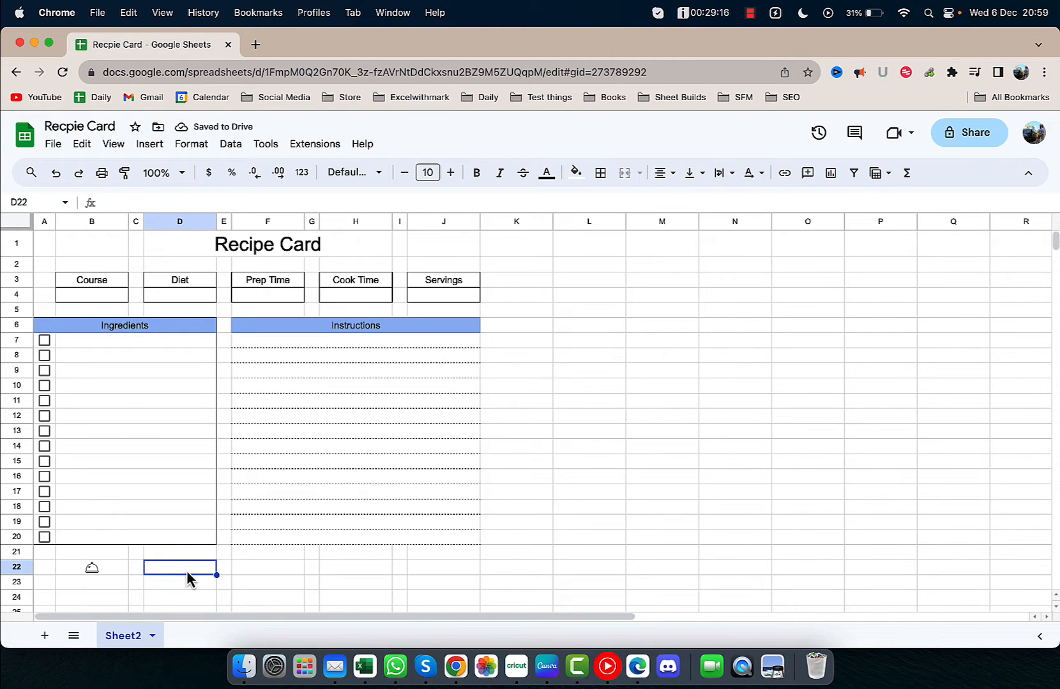
pyautogui.click(149, 144)
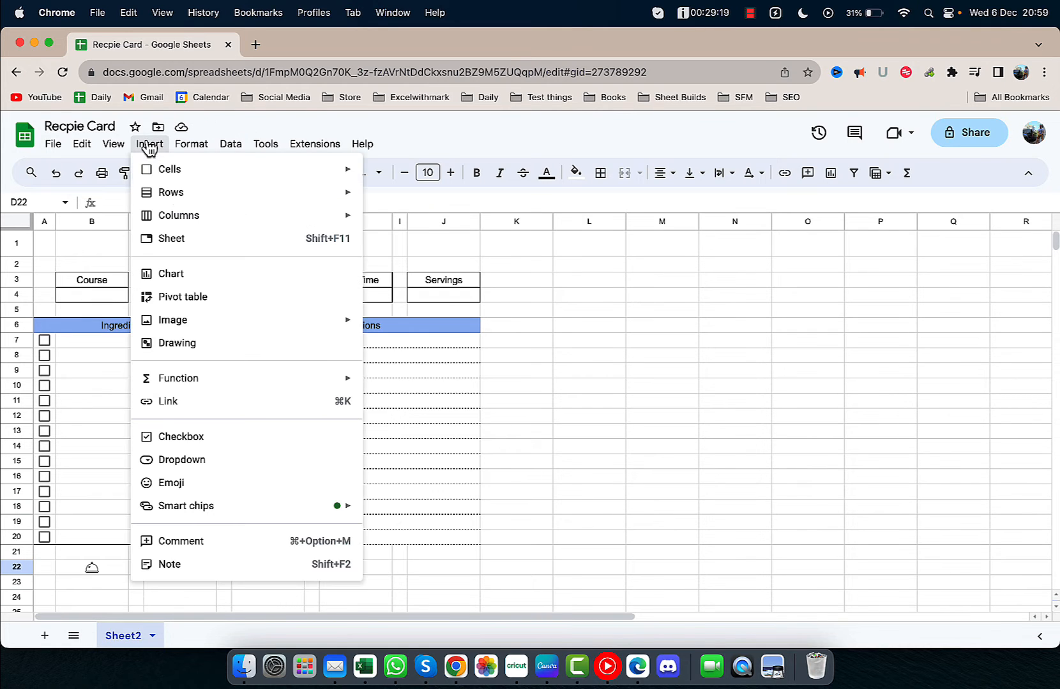
pyautogui.moveTo(290, 386)
pyautogui.moveTo(288, 322)
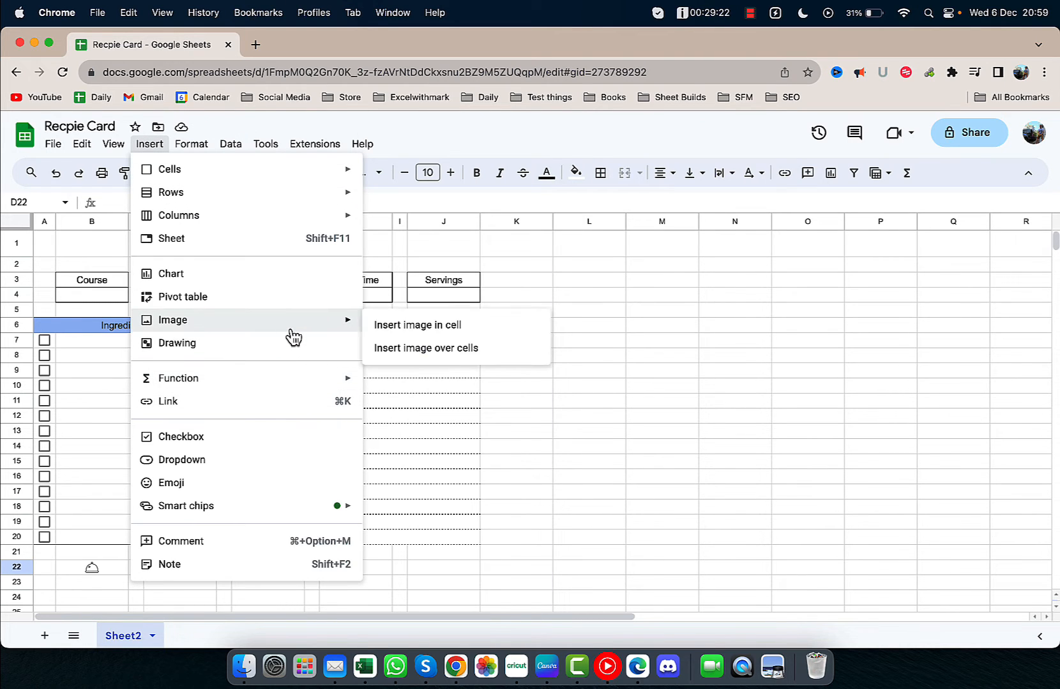
pyautogui.click(416, 327)
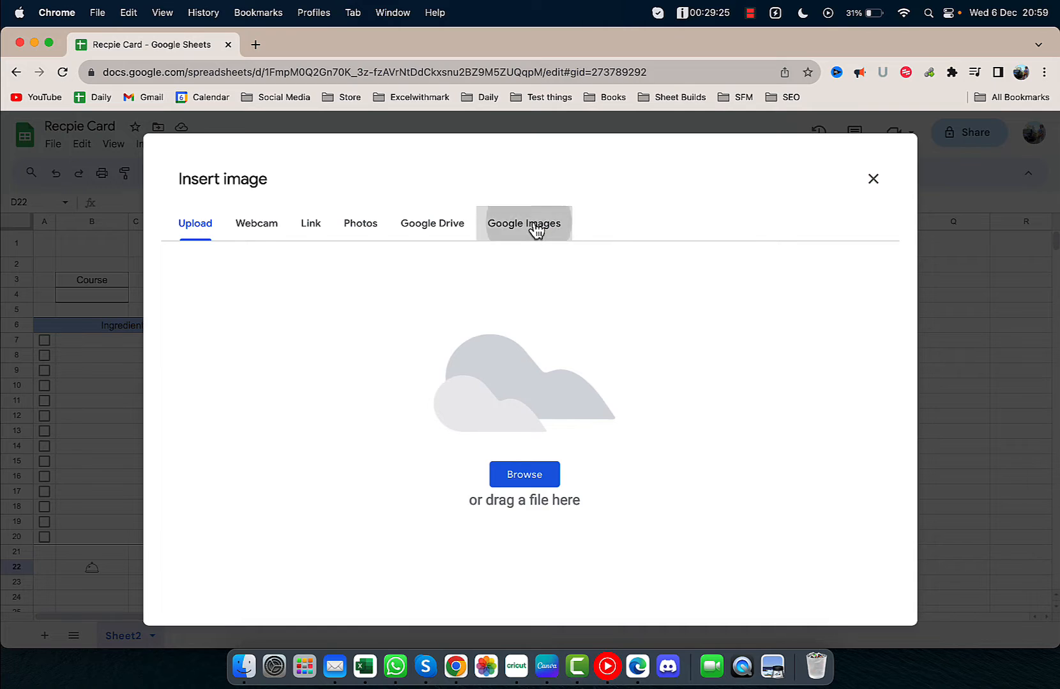
pyautogui.click(534, 229)
pyautogui.write('time')
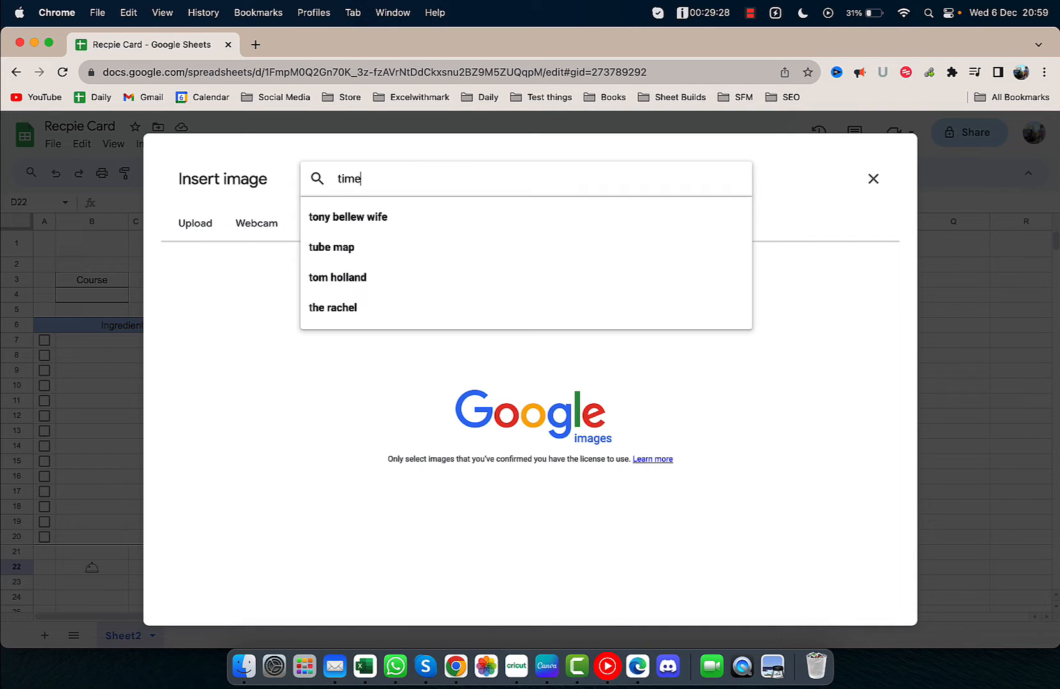
pyautogui.write(' icon')
pyautogui.press('Return')
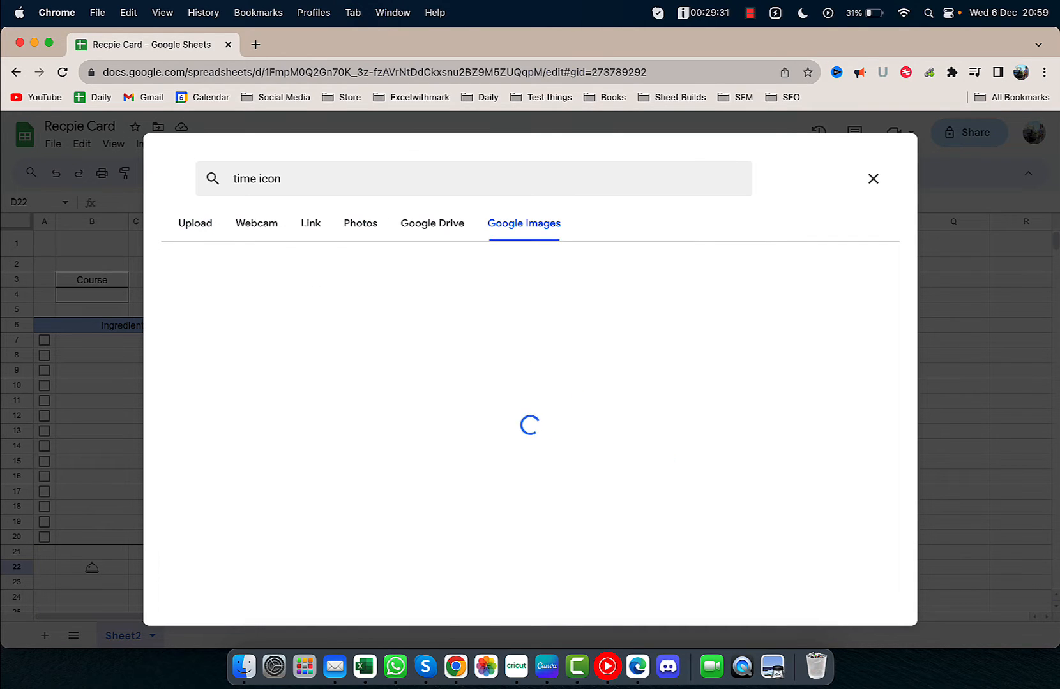
pyautogui.click(426, 319)
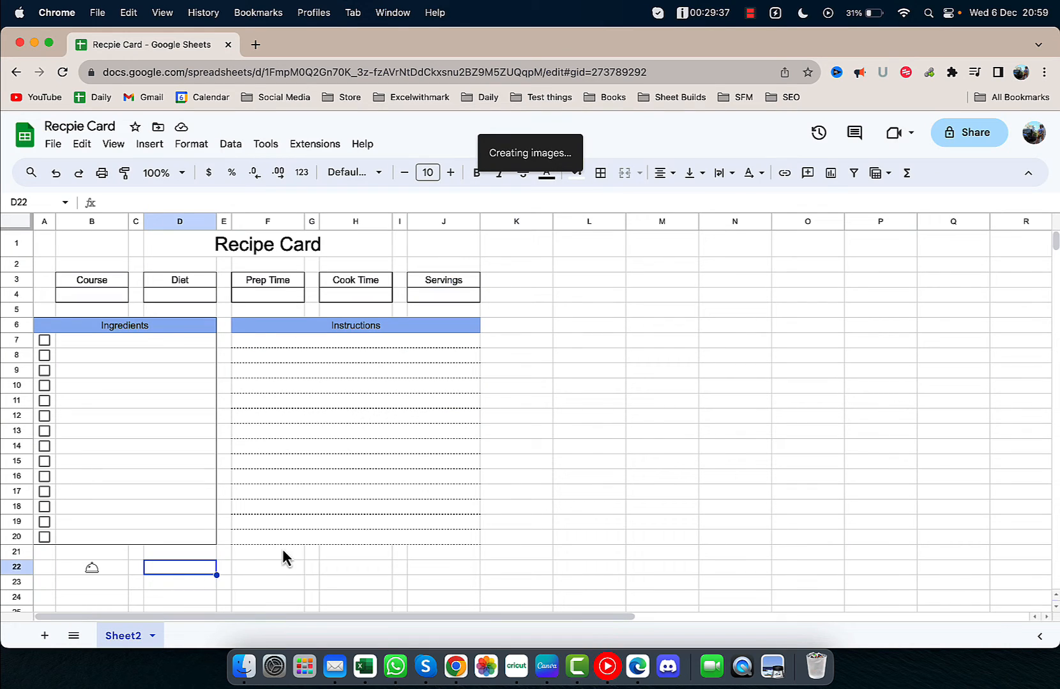
# Insert the blue-grey steaming pot picture into cell F22 as an in-cell image, using a Google Images search for "cooking pot icon"
pyautogui.click(264, 564)
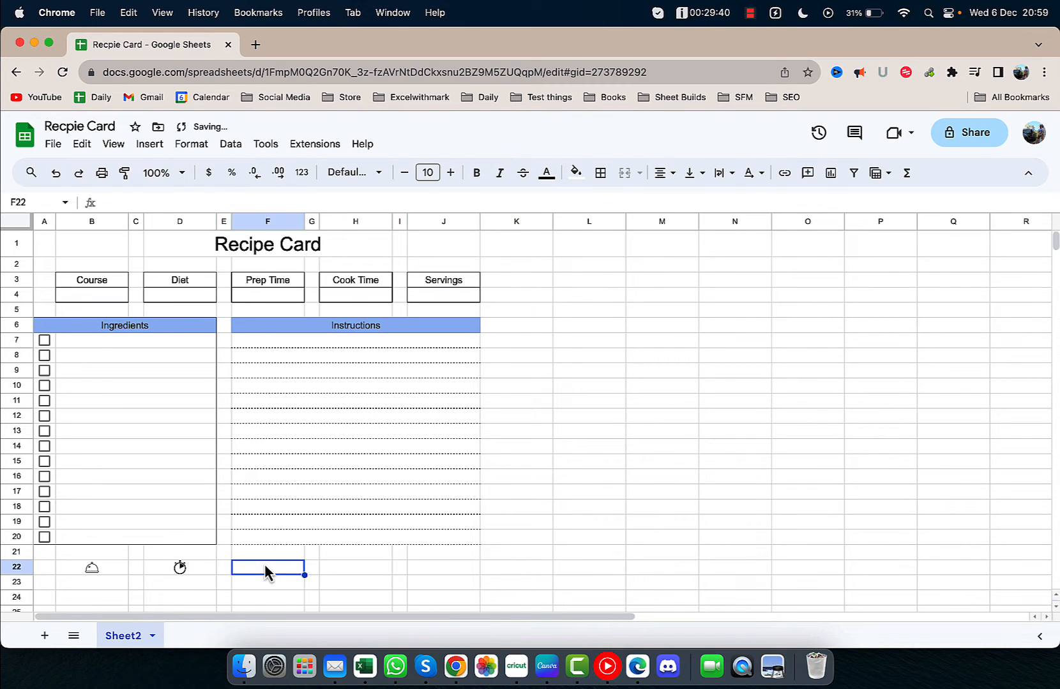
pyautogui.click(150, 144)
pyautogui.moveTo(338, 324)
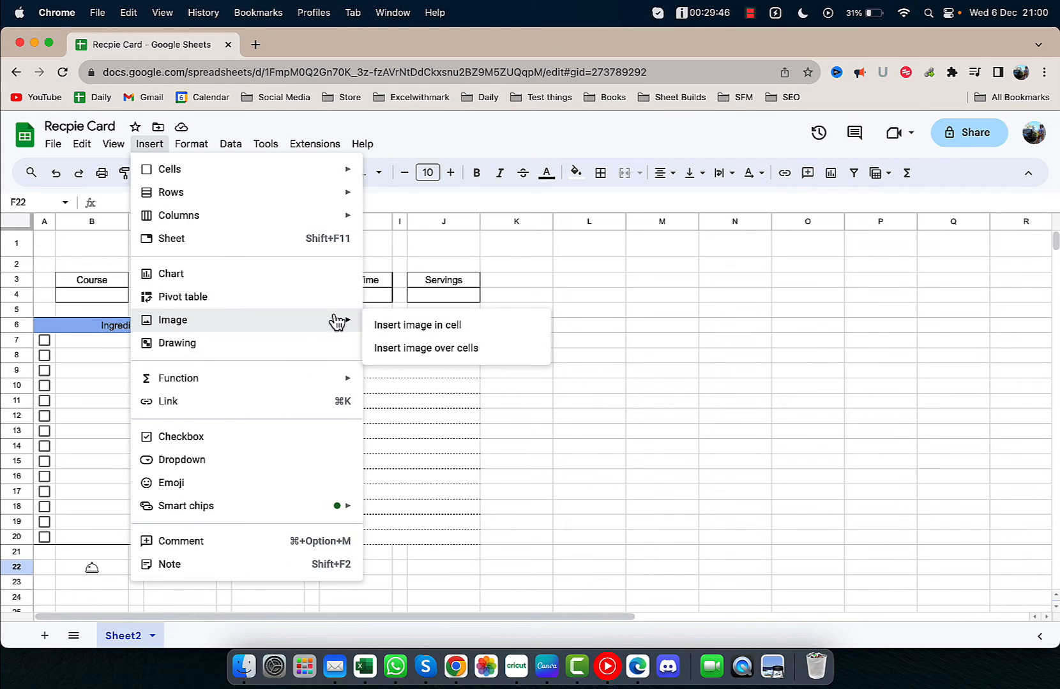
pyautogui.click(403, 325)
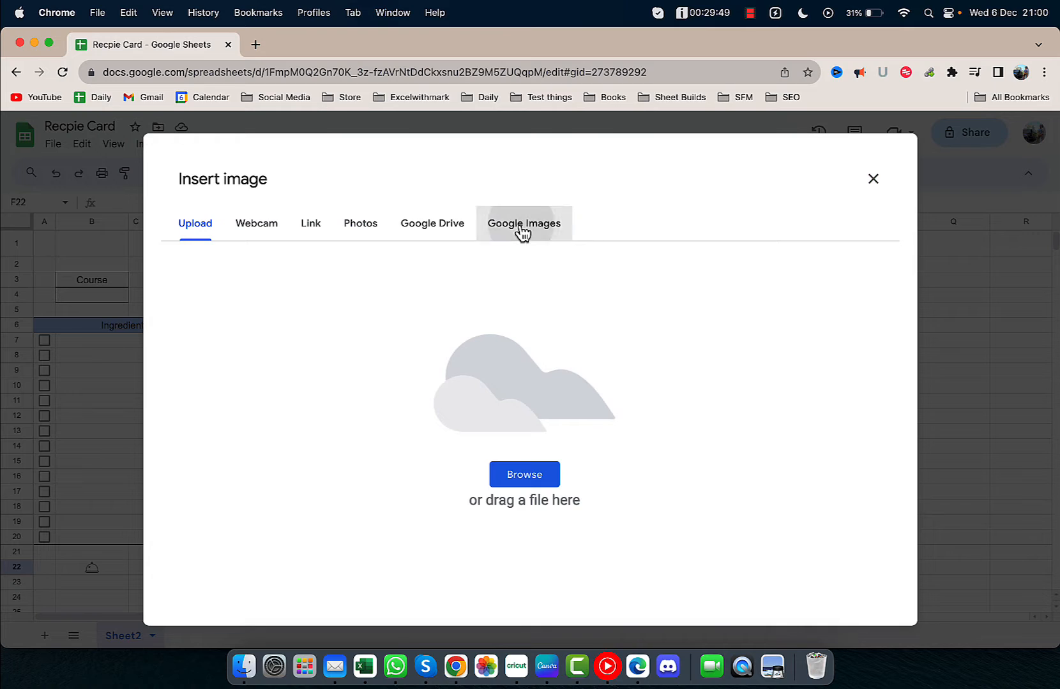
pyautogui.click(523, 230)
pyautogui.write('cook')
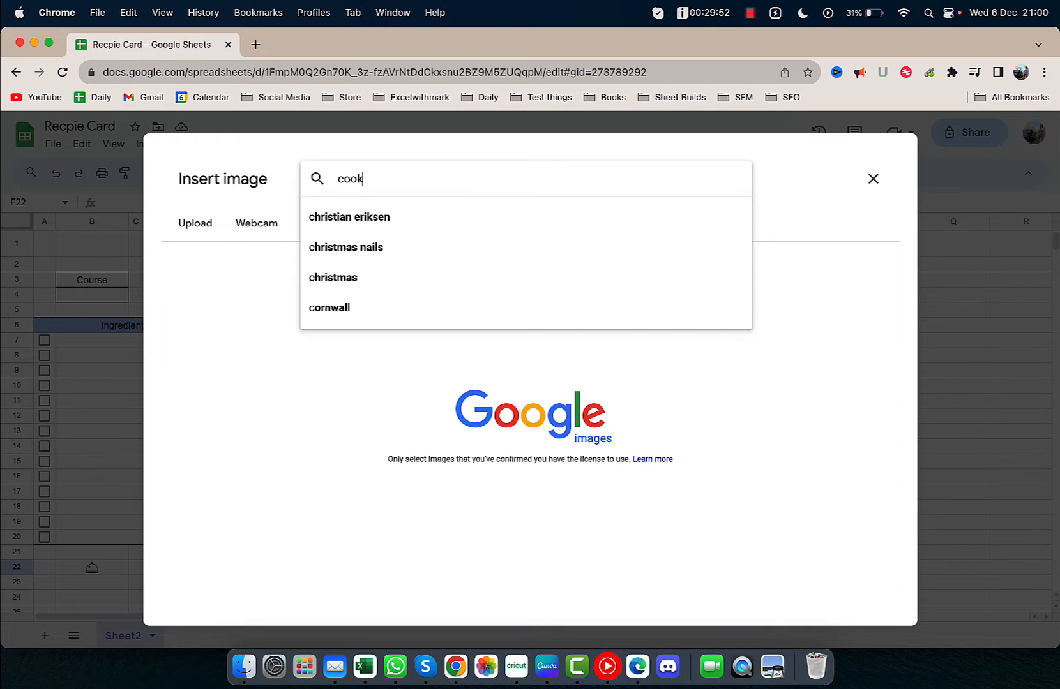
pyautogui.write('ing pot icon')
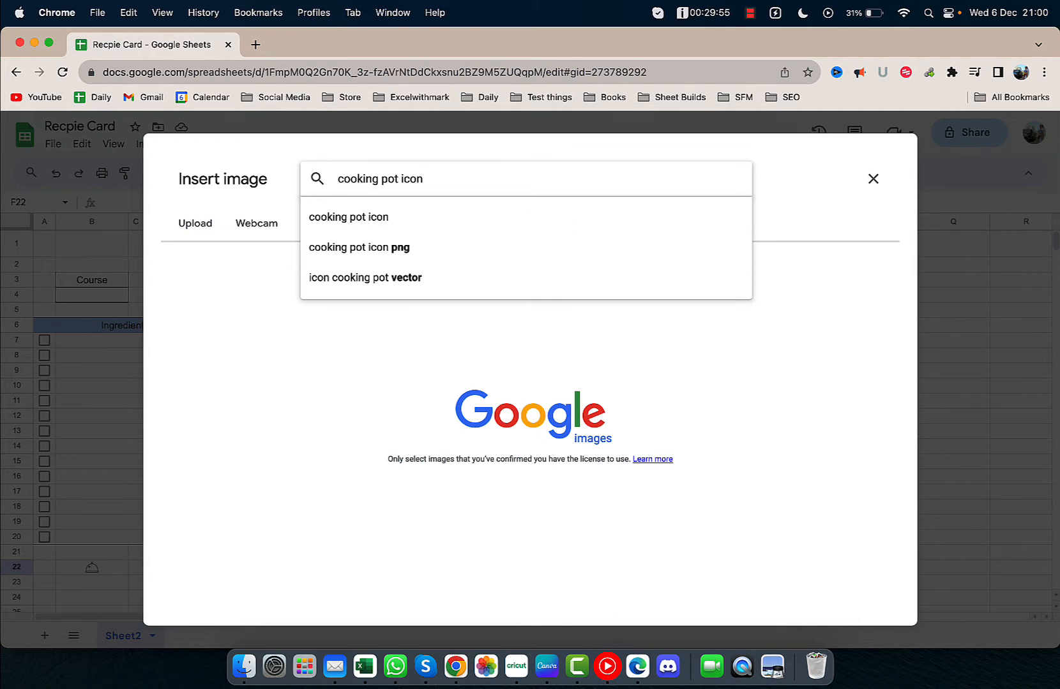
pyautogui.press('Return')
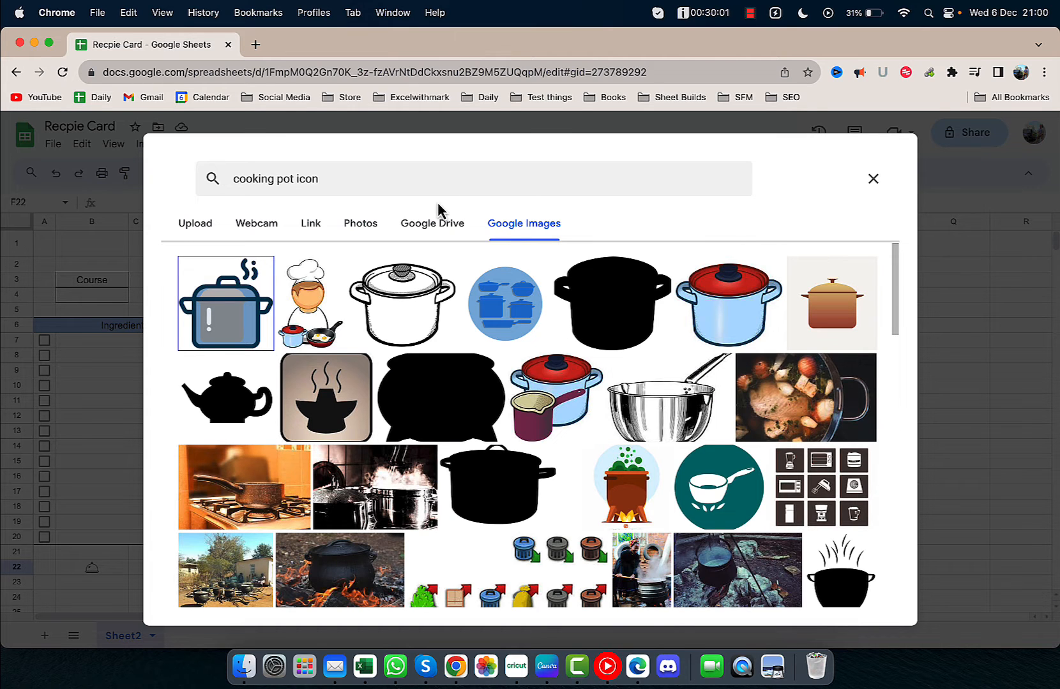
pyautogui.click(235, 317)
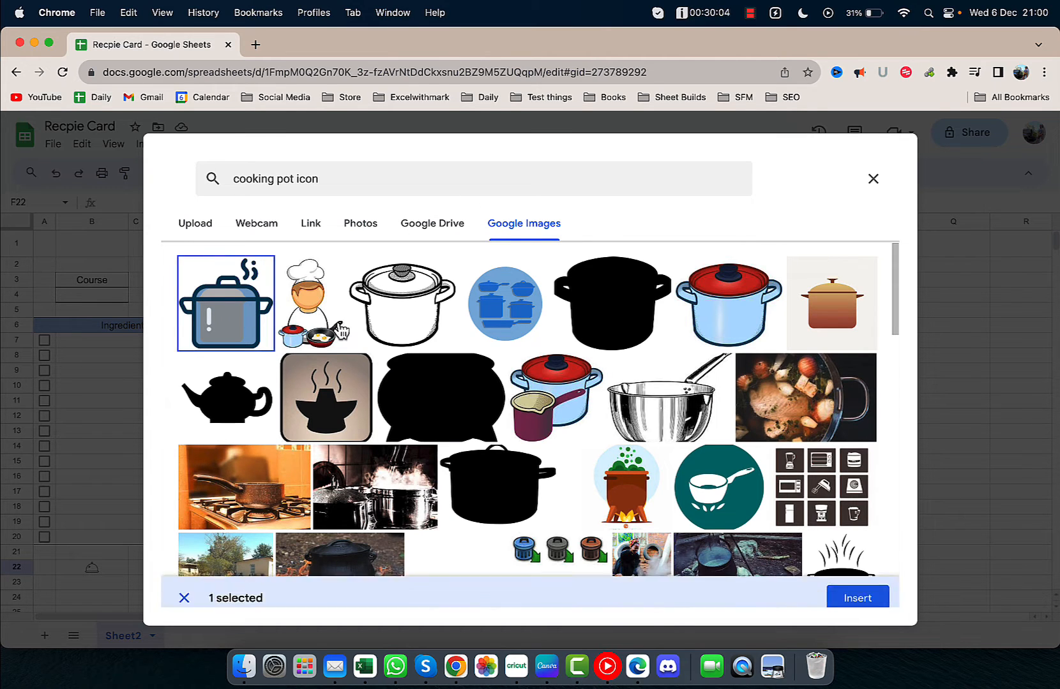
pyautogui.click(885, 602)
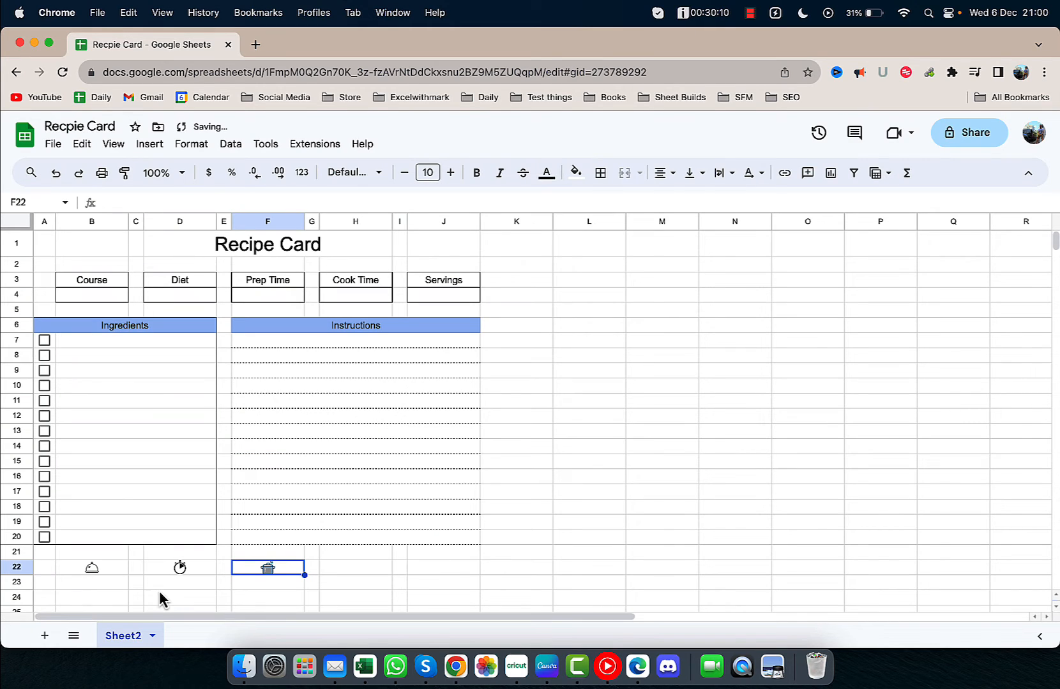
# Label the icons in row 23 with Serves in B23, Prep in D23 and Cook Time in F23
pyautogui.click(99, 586)
pyautogui.write('Serves')
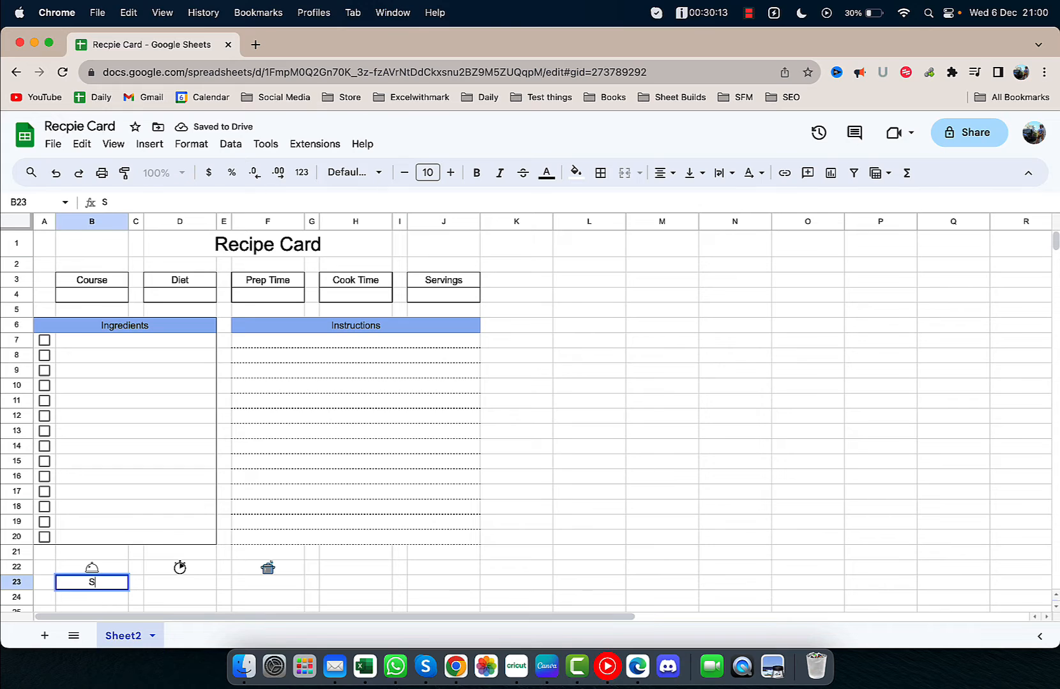
pyautogui.press('Tab')
pyautogui.press('Tab')
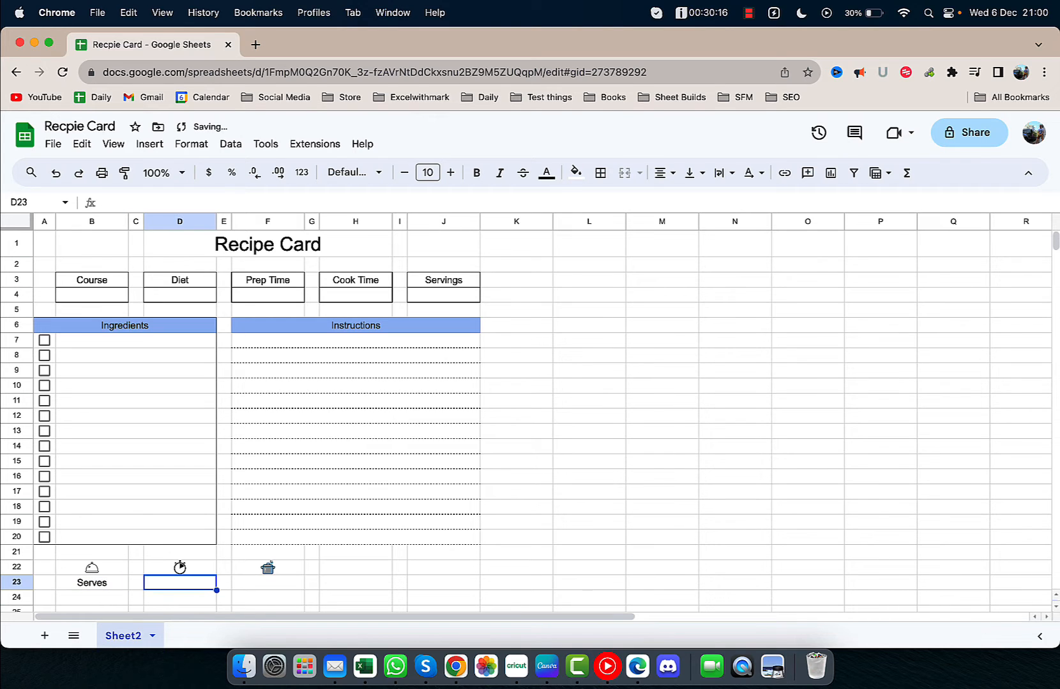
pyautogui.write('P')
pyautogui.press('Tab')
pyautogui.press('Tab')
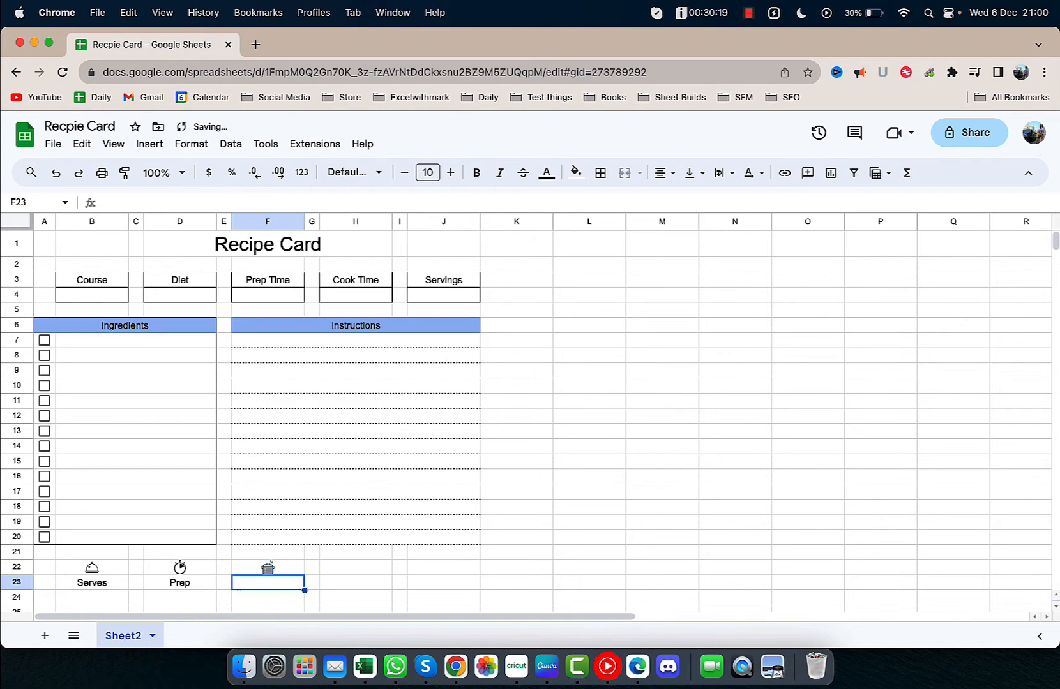
pyautogui.write('Cook ')
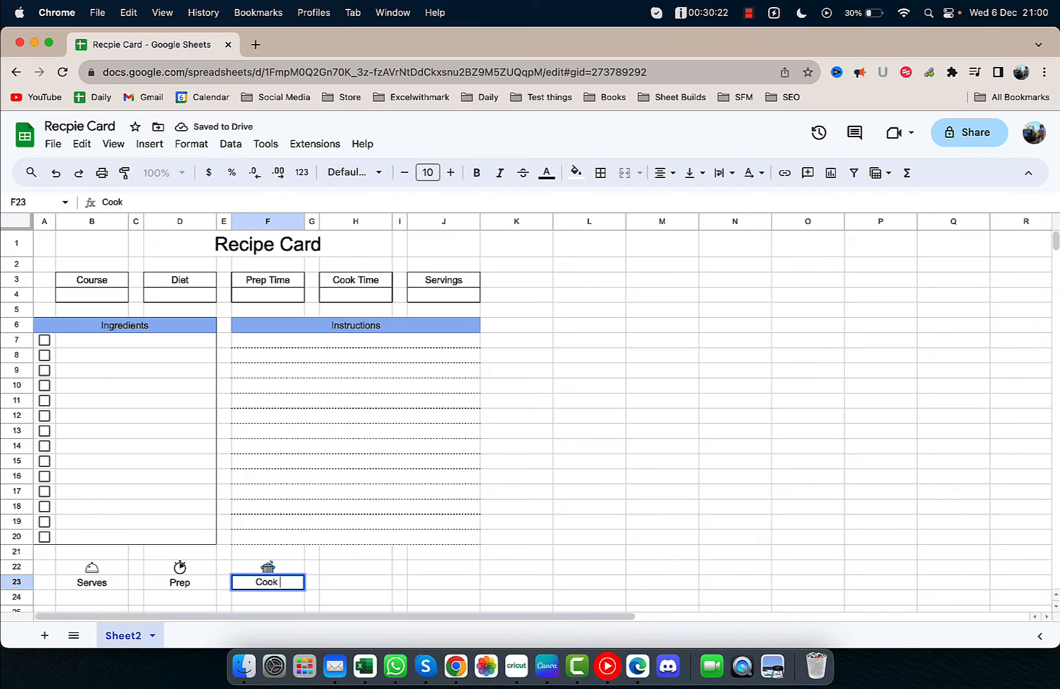
pyautogui.write('Time')
pyautogui.click(136, 586)
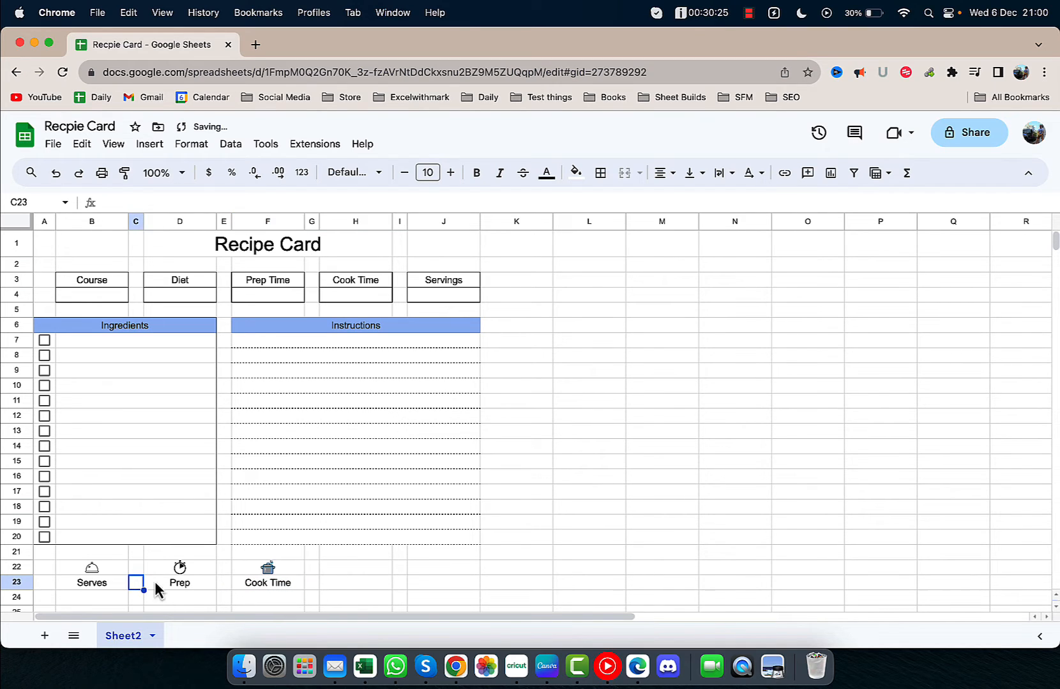
# Apply thin solid borders to all cells of the three icon boxes, B22:B24, D22:D24 and F22:F24
pyautogui.click(28, 553)
pyautogui.moveTo(28, 553); pyautogui.dragTo(129, 602)
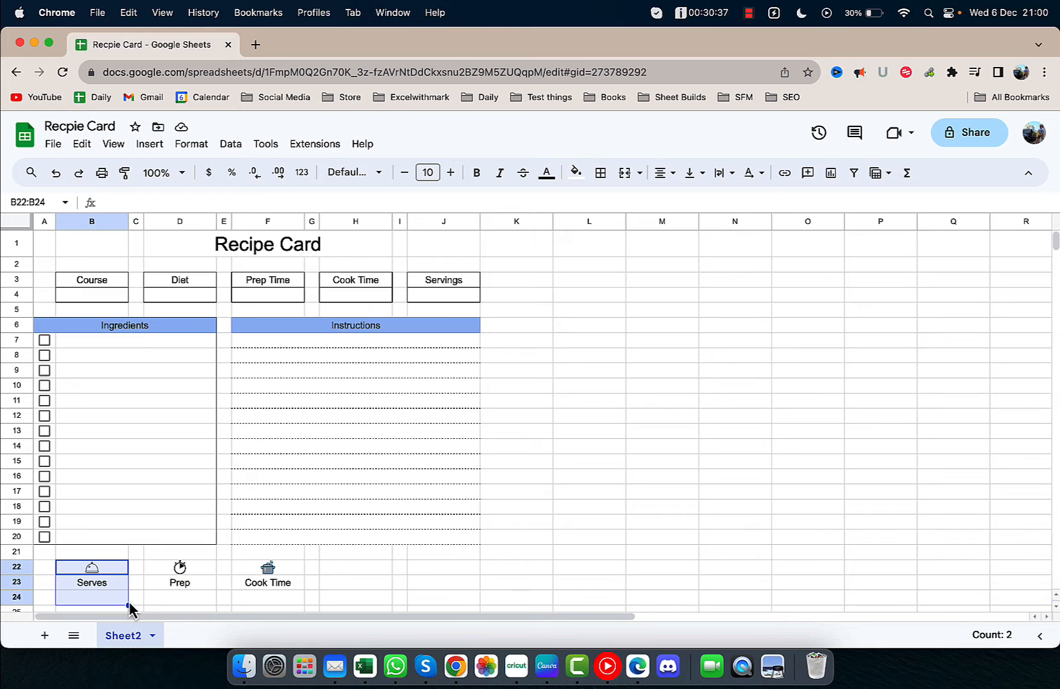
pyautogui.moveTo(202, 571); pyautogui.dragTo(208, 599)
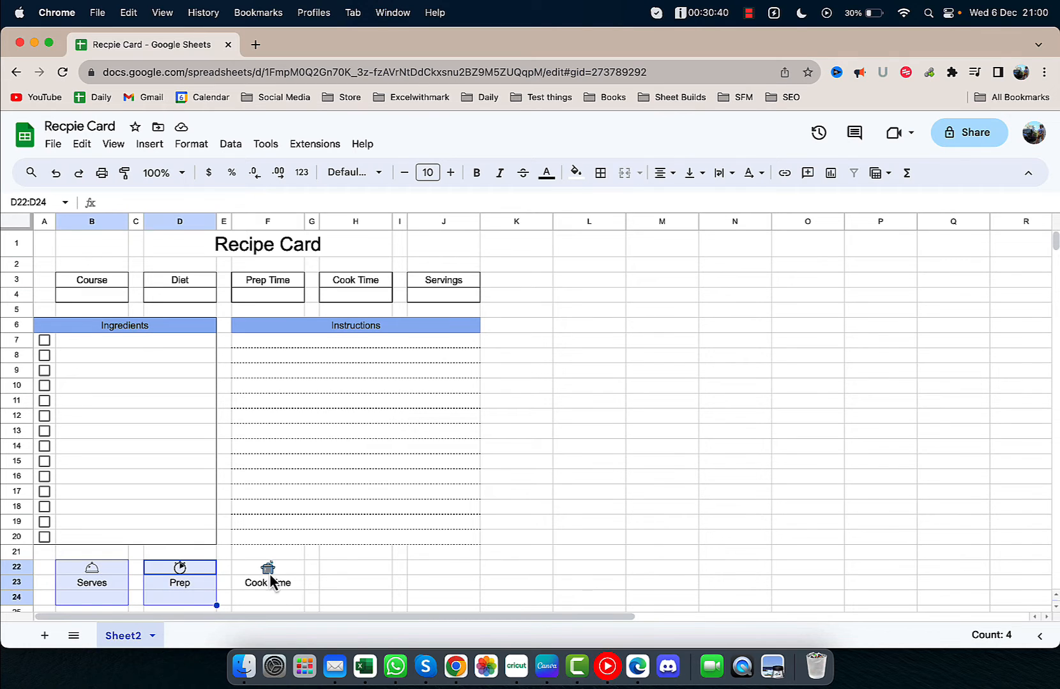
pyautogui.keyDown('super'); pyautogui.click(272, 570); pyautogui.keyUp('super')
pyautogui.moveTo(273, 570); pyautogui.dragTo(278, 594)
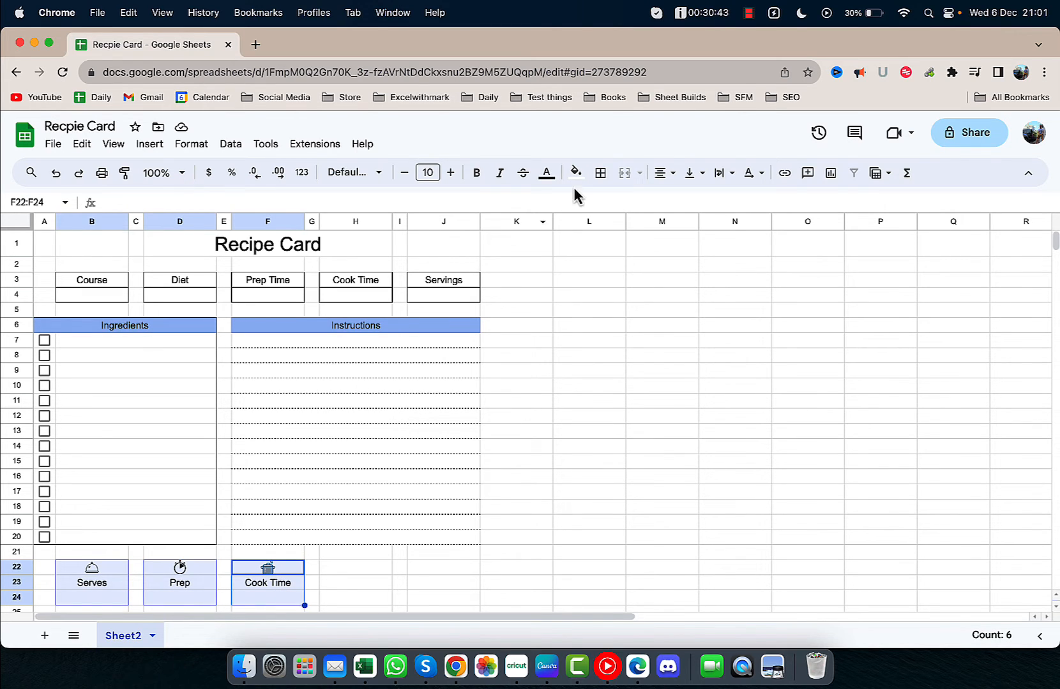
pyautogui.click(601, 174)
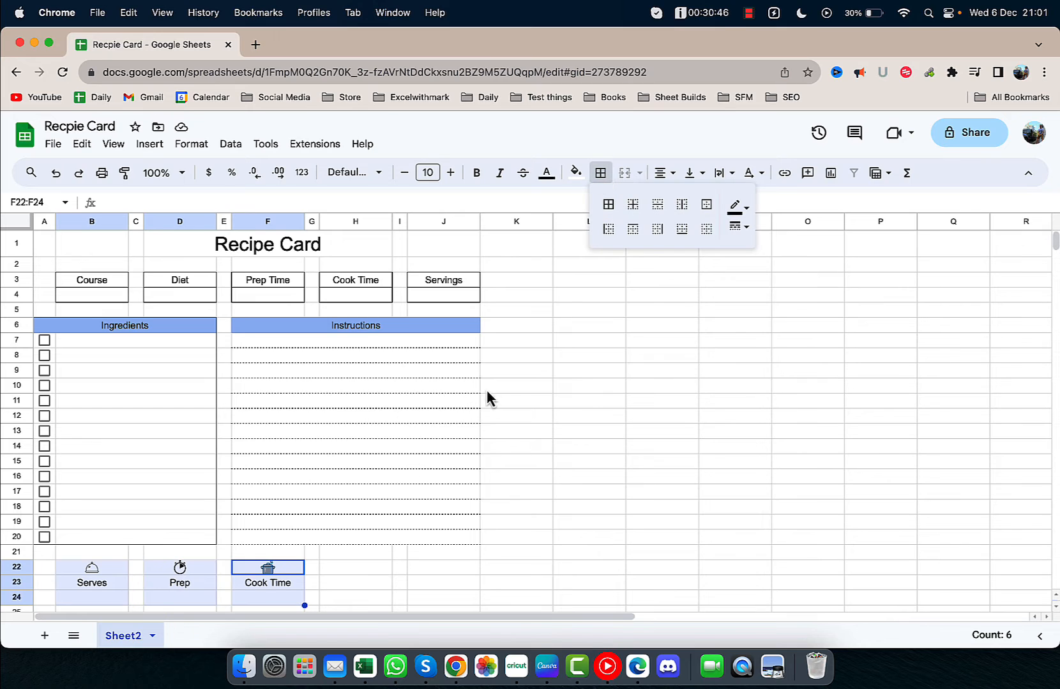
pyautogui.click(739, 228)
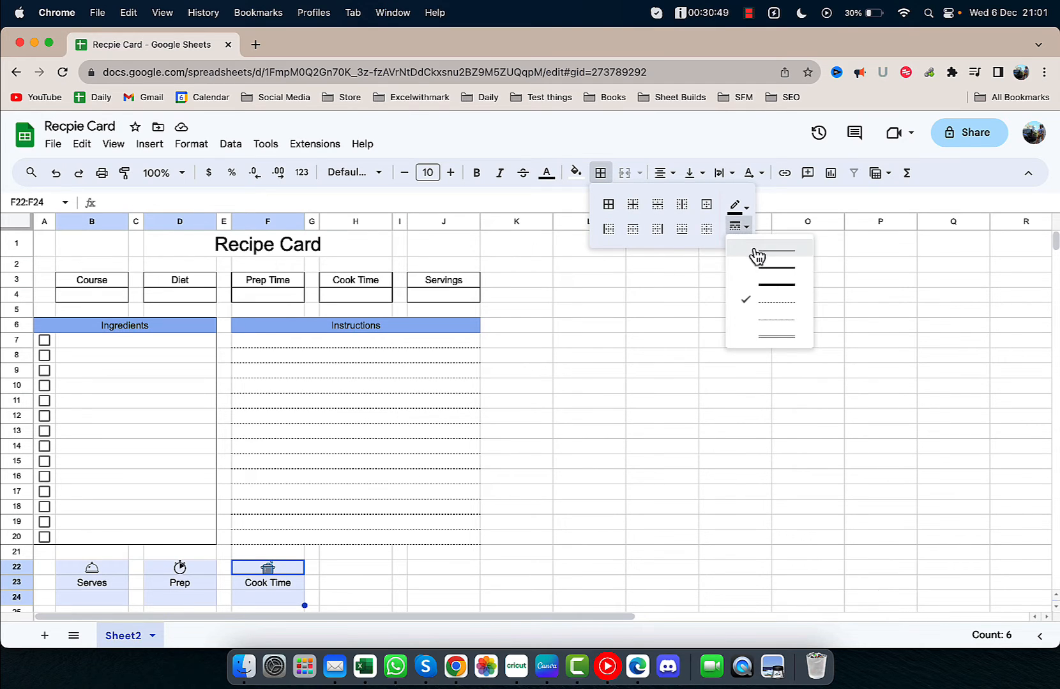
pyautogui.click(752, 255)
pyautogui.click(609, 204)
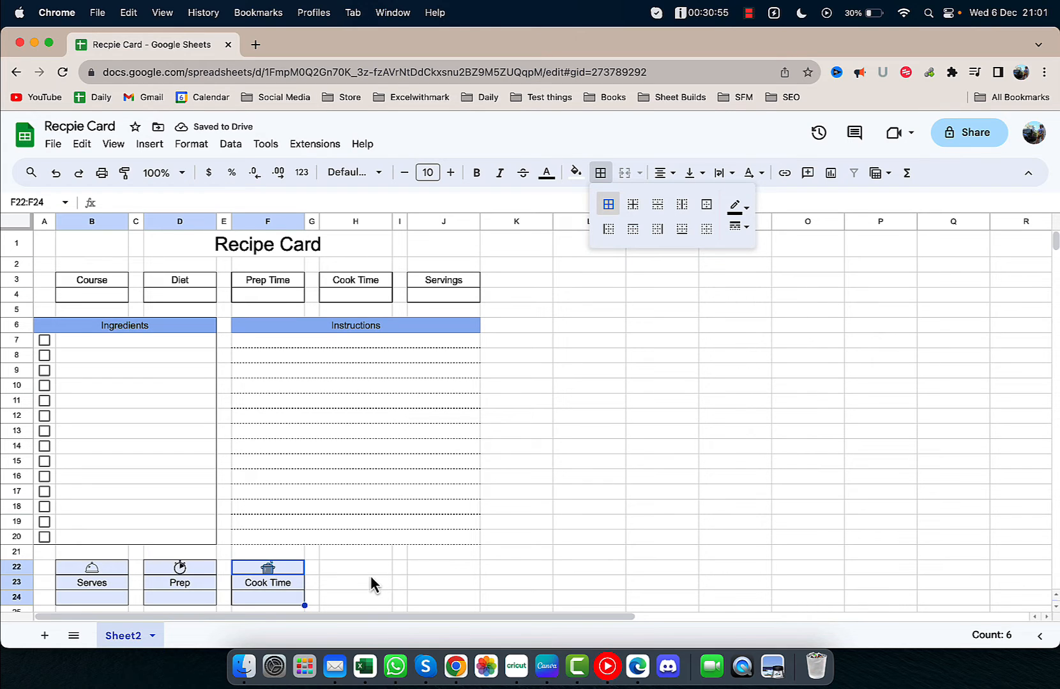
# Merge H22:J22 beside the icon boxes and enter the heading Tips in it
pyautogui.scroll(-3, 369, 579)
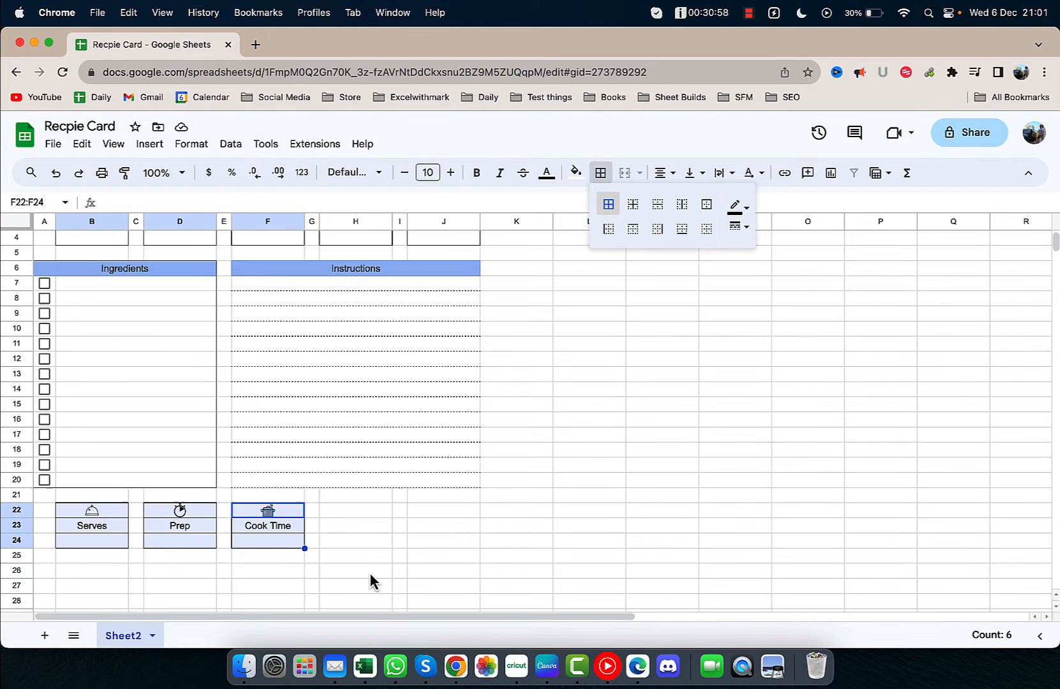
pyautogui.moveTo(358, 509); pyautogui.dragTo(435, 509)
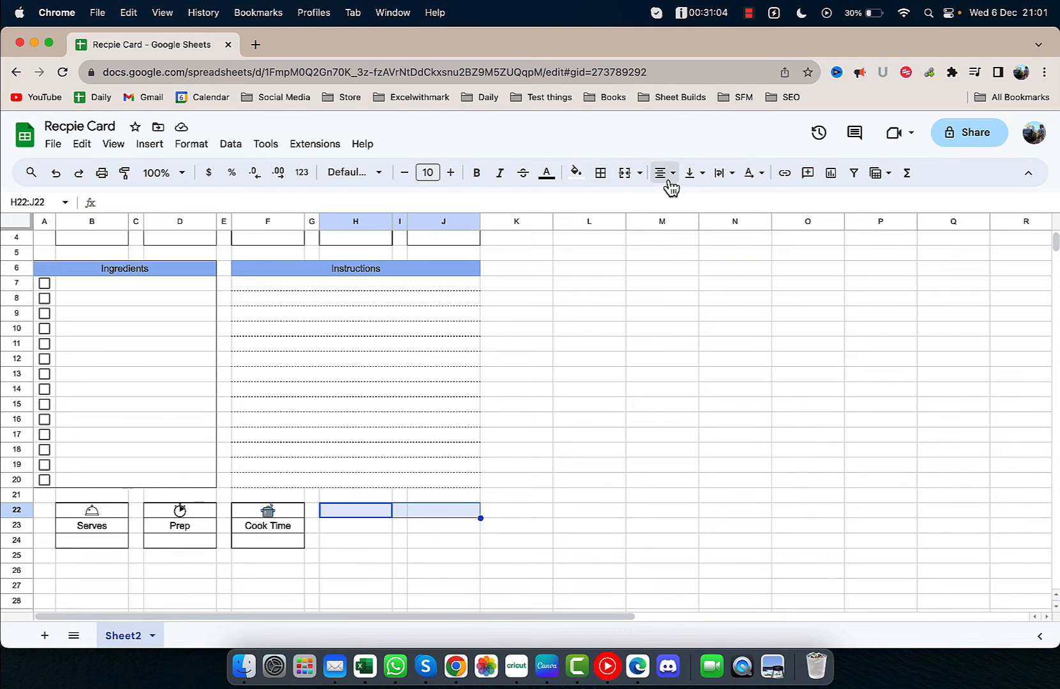
pyautogui.click(624, 173)
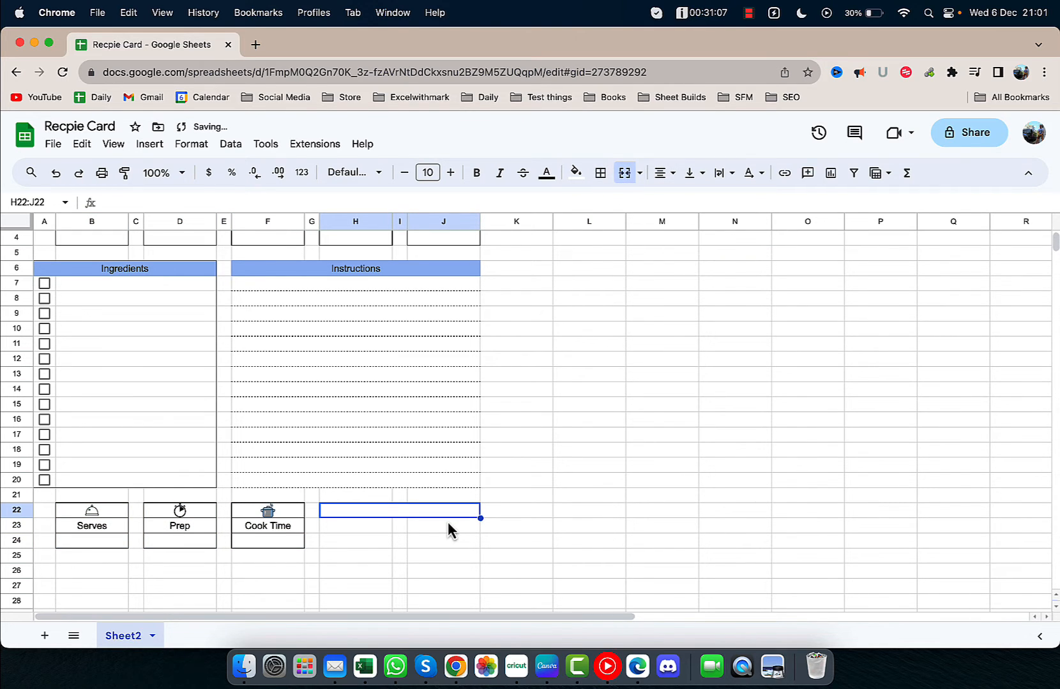
pyautogui.write('Tip')
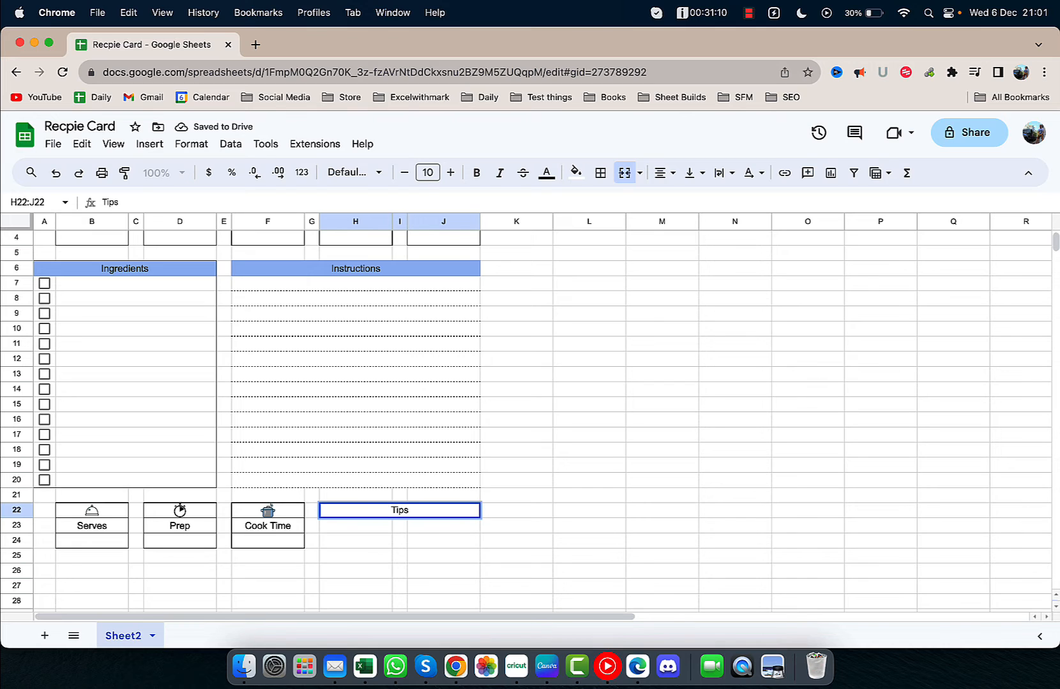
pyautogui.write('s')
pyautogui.click(410, 525)
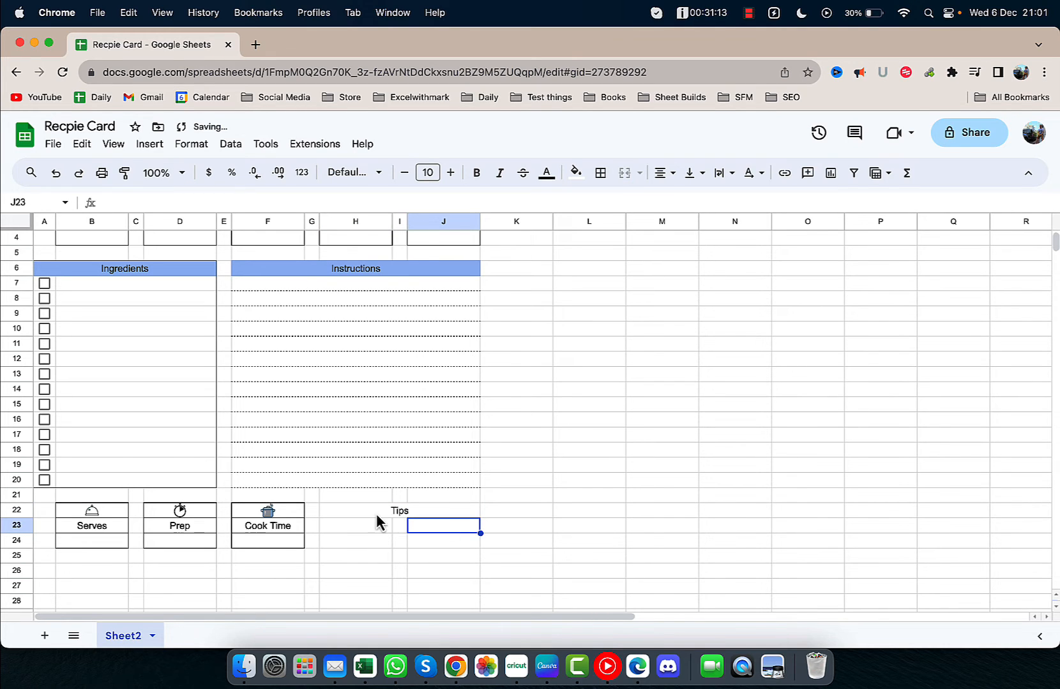
# Merge H23:J23 below the Tips heading and extend the merge to row 24
pyautogui.moveTo(388, 528); pyautogui.dragTo(428, 533)
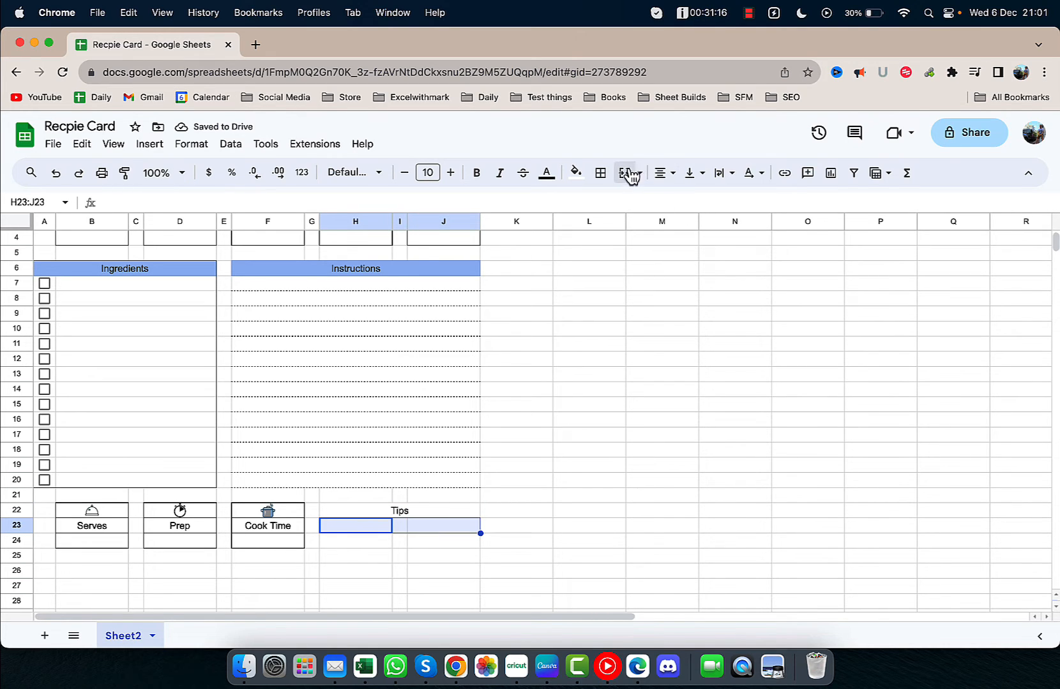
pyautogui.click(625, 173)
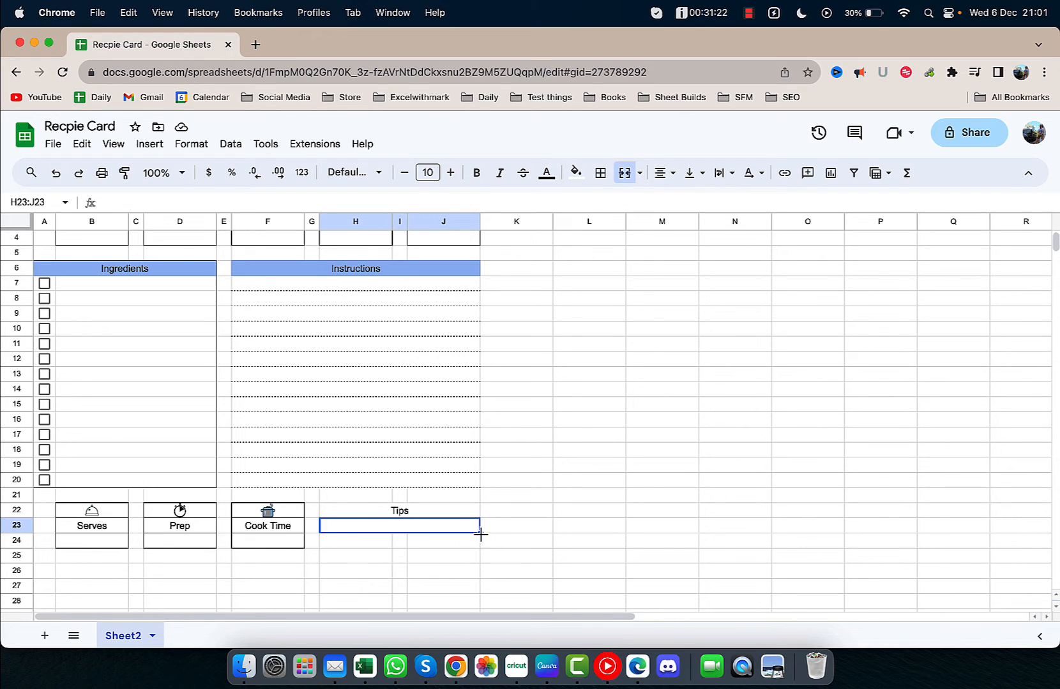
pyautogui.moveTo(480, 533); pyautogui.dragTo(480, 547)
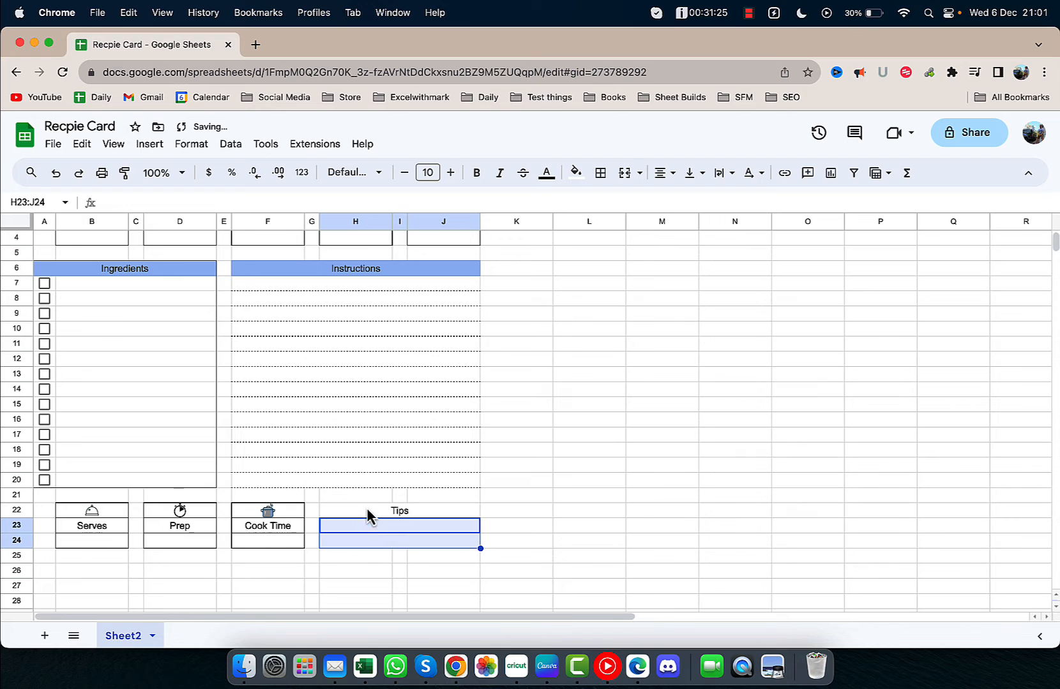
# Apply borders to all cells of the Tips box, H22:J24
pyautogui.moveTo(369, 514); pyautogui.dragTo(449, 549)
pyautogui.click(600, 175)
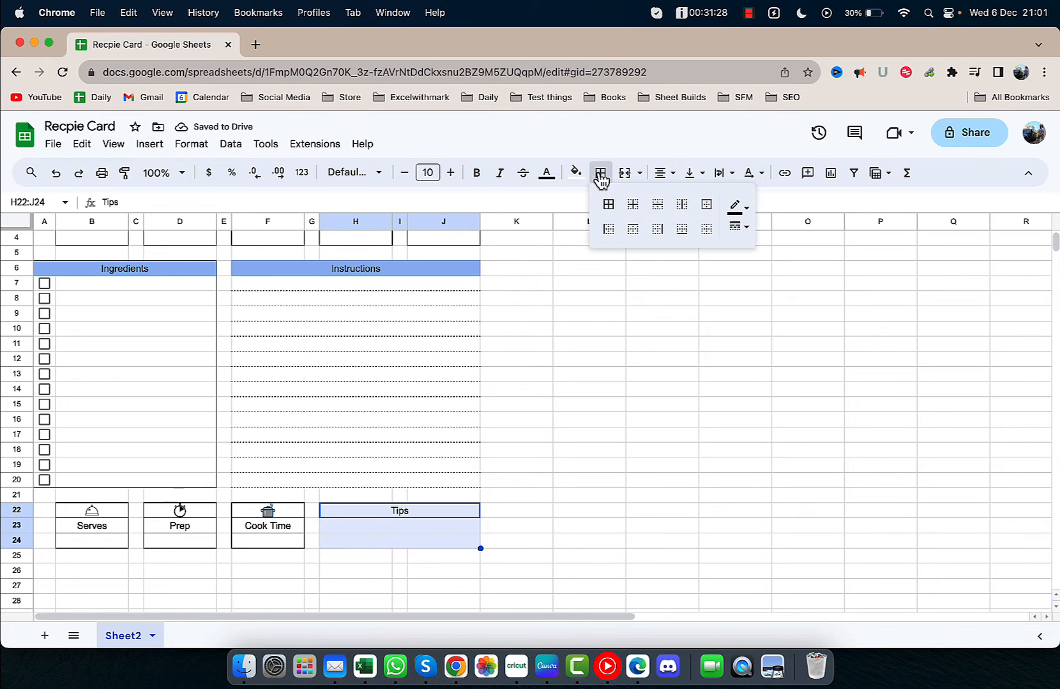
pyautogui.click(608, 206)
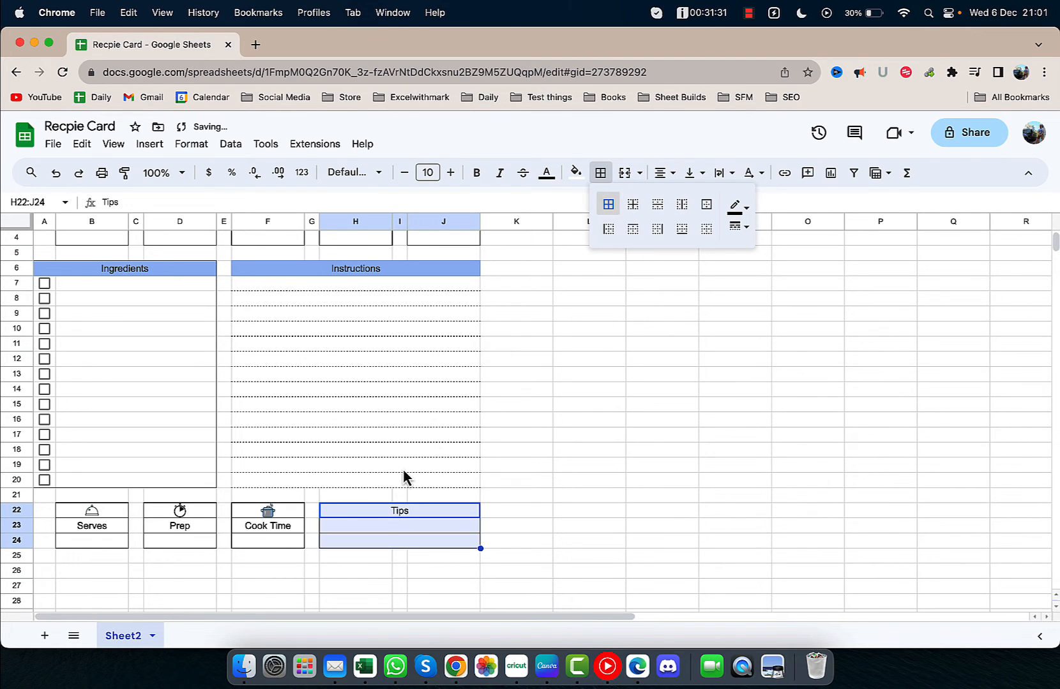
# Merge B26:J26 into one wide cell and extend the merge down through row 30
pyautogui.click(117, 577)
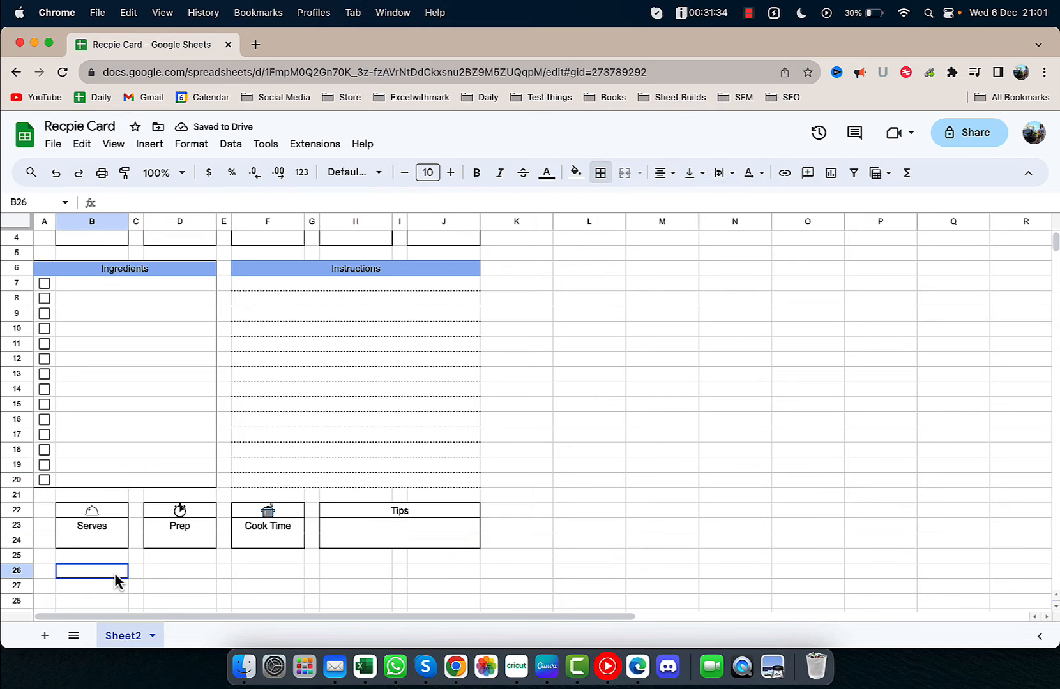
pyautogui.moveTo(116, 578); pyautogui.dragTo(428, 579)
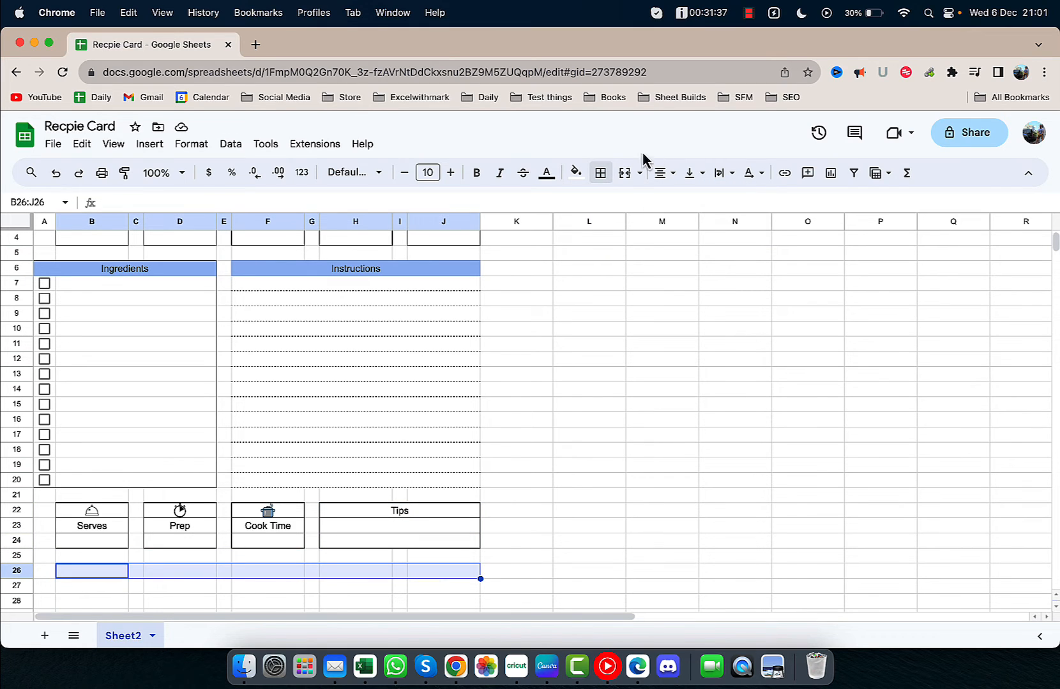
pyautogui.click(624, 173)
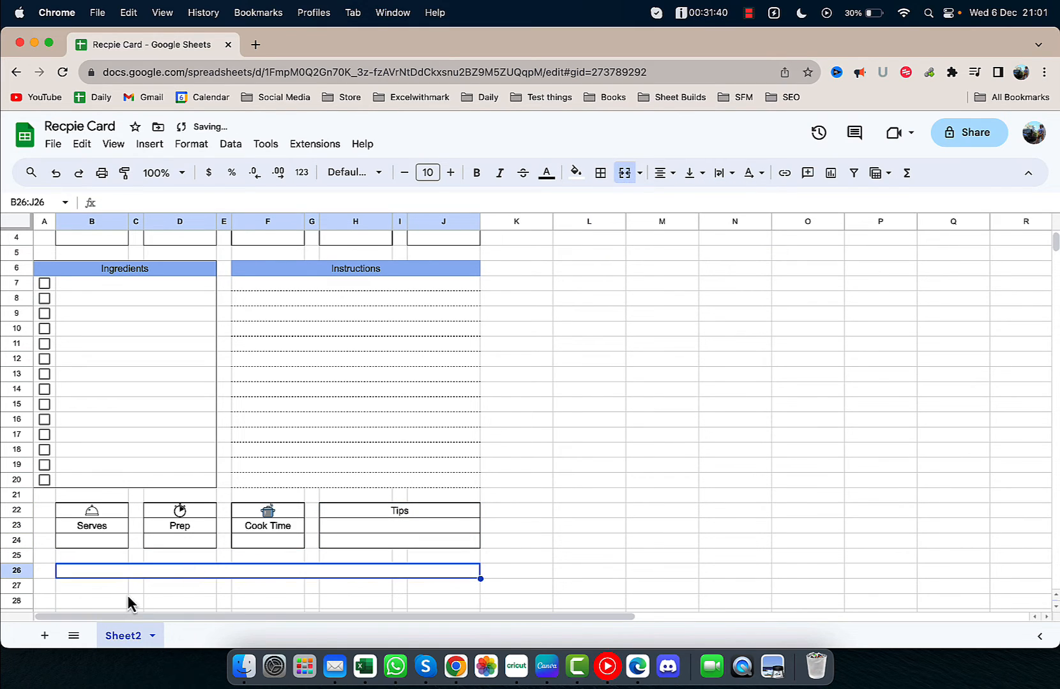
pyautogui.scroll(-3, 419, 464)
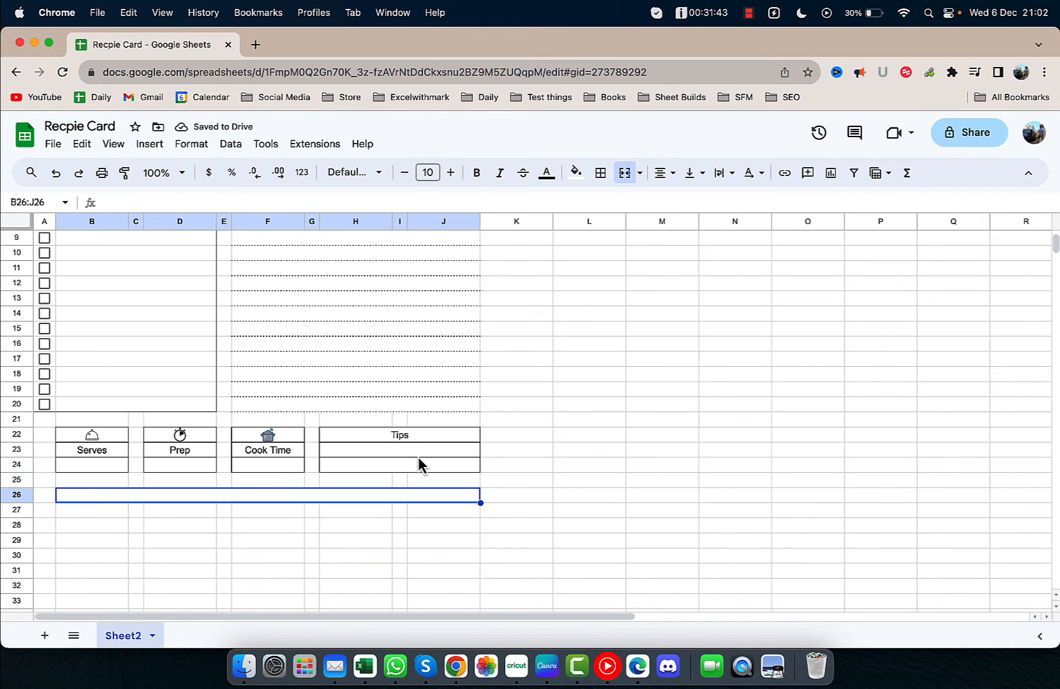
pyautogui.moveTo(481, 502); pyautogui.dragTo(479, 564)
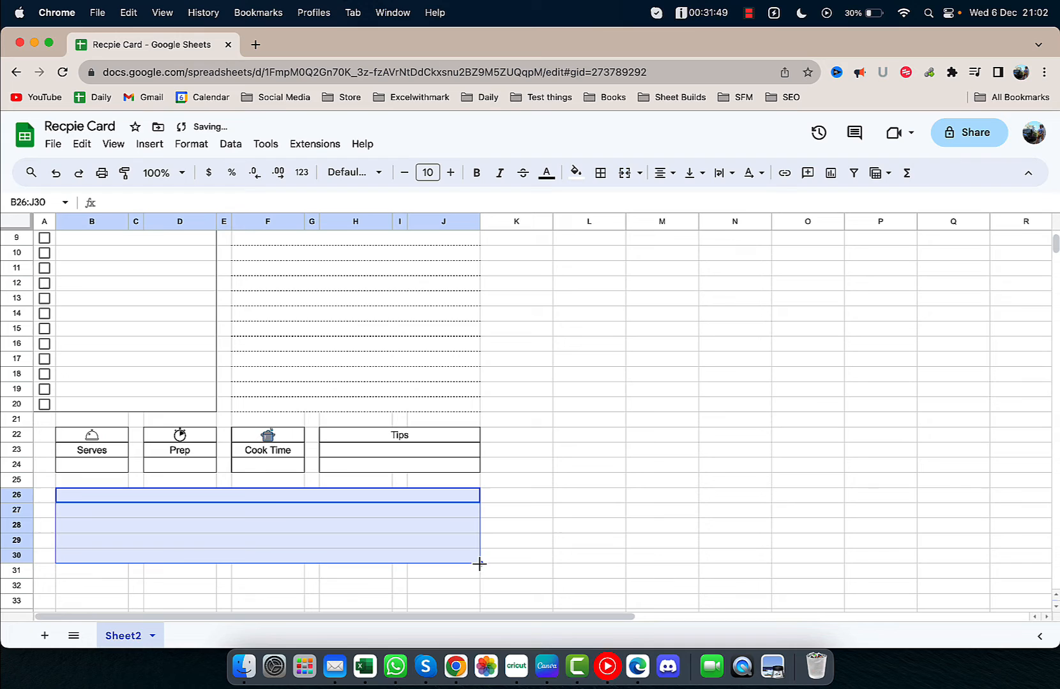
# Enter the heading Notes in B26 and fill it with the same light blue as the Ingredients heading
pyautogui.click(265, 498)
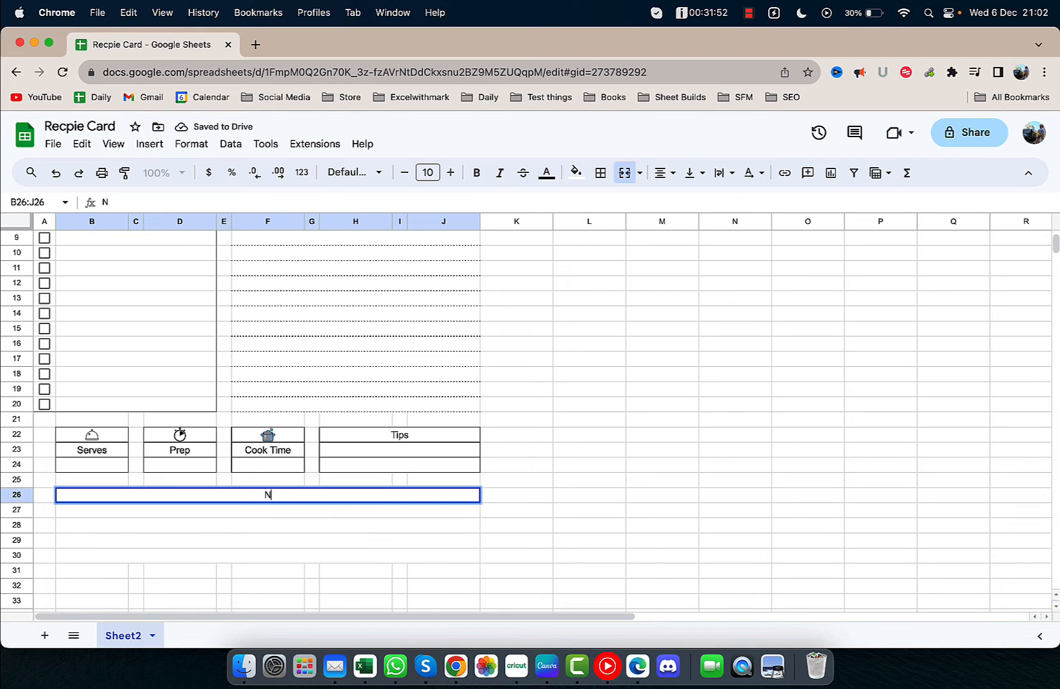
pyautogui.write('Notes')
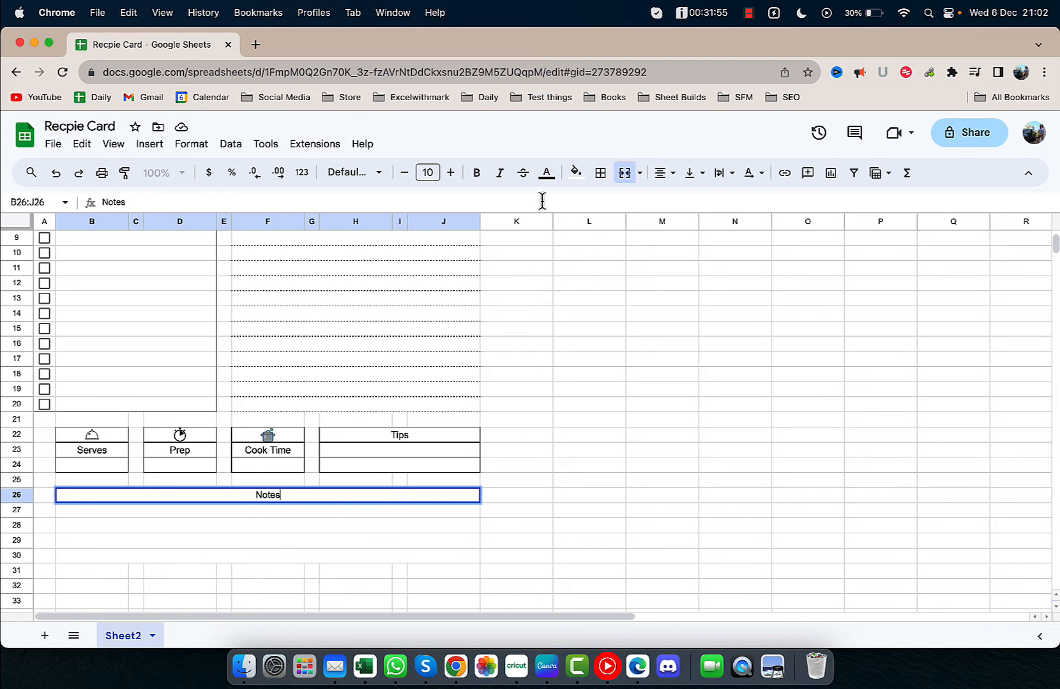
pyautogui.click(576, 172)
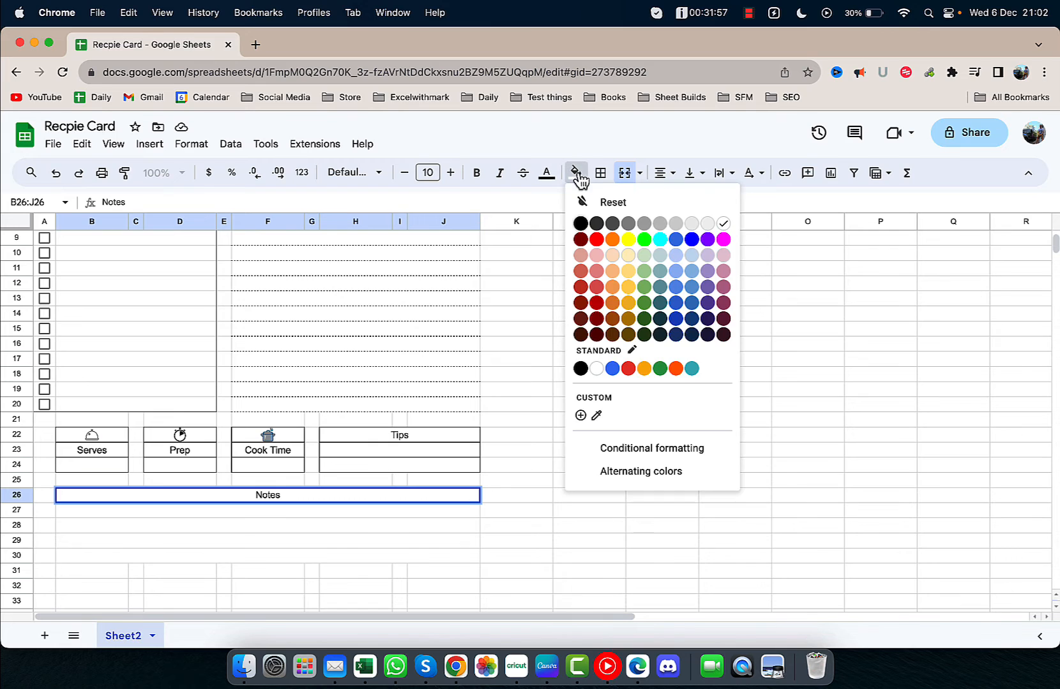
pyautogui.click(675, 270)
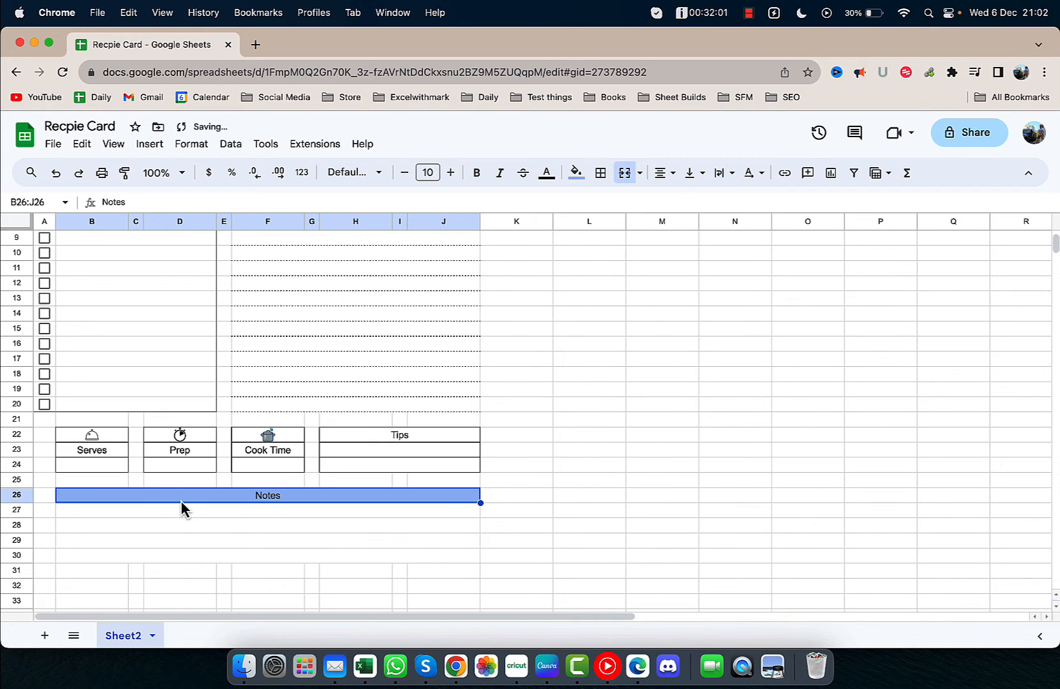
# Apply borders to all cells of the Notes section, B26:J30
pyautogui.moveTo(186, 501); pyautogui.dragTo(186, 564)
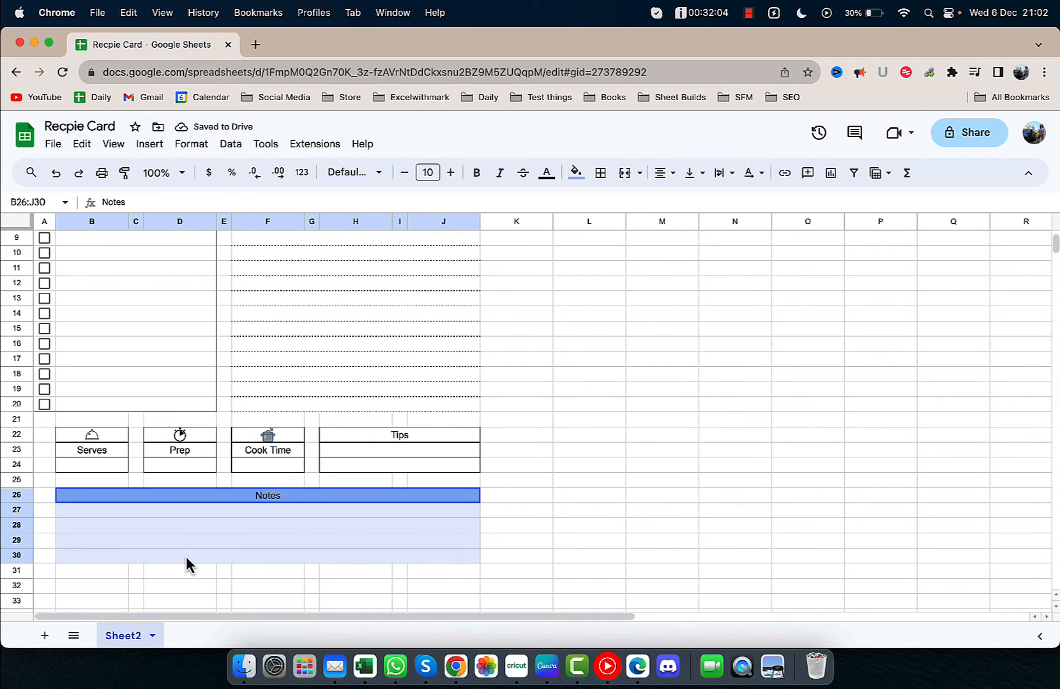
pyautogui.click(601, 173)
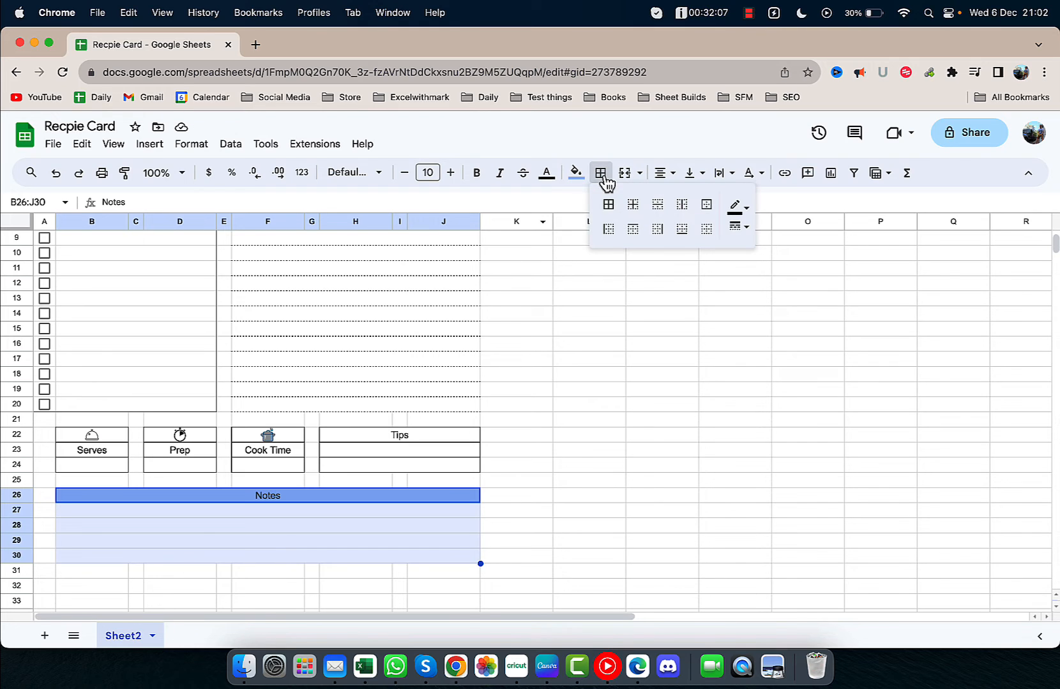
pyautogui.click(611, 208)
# Fill the Tips heading in H22 with the same light blue as the Notes heading
pyautogui.click(434, 439)
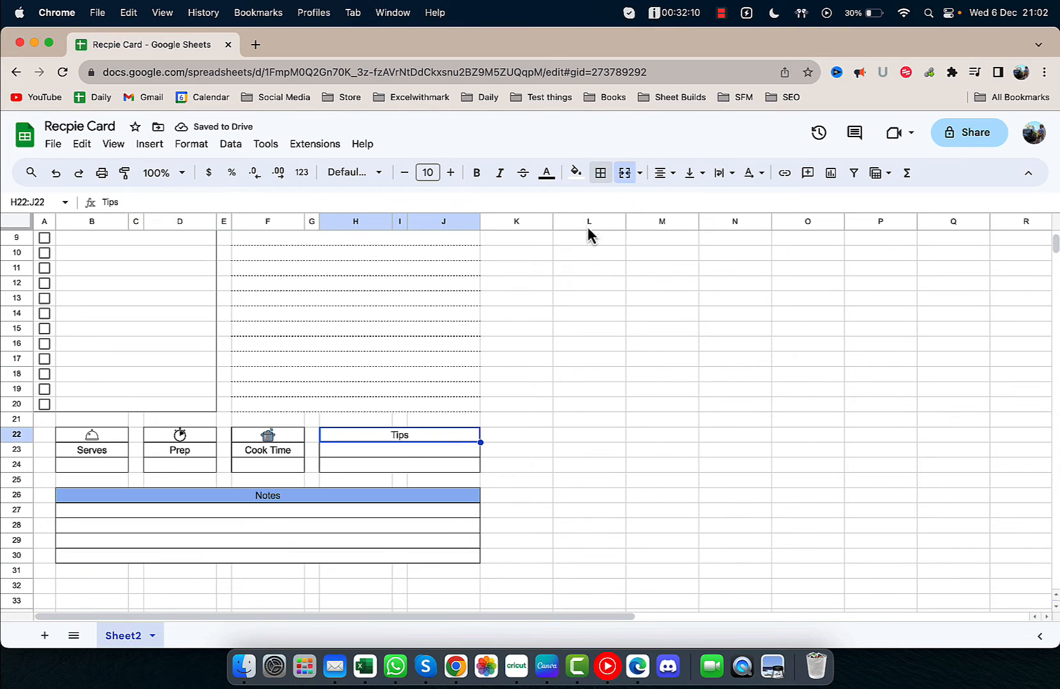
pyautogui.click(575, 172)
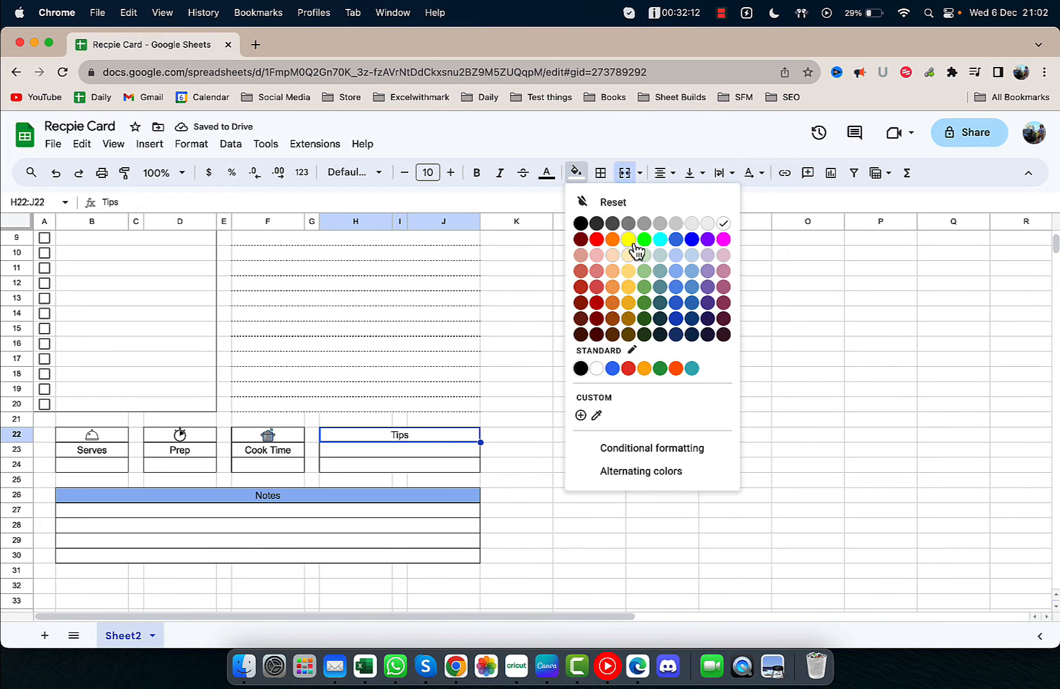
pyautogui.click(675, 271)
# Fill the Serves, Prep and Cook Time labels in row 23 with the same light blue as the Tips heading
pyautogui.click(95, 456)
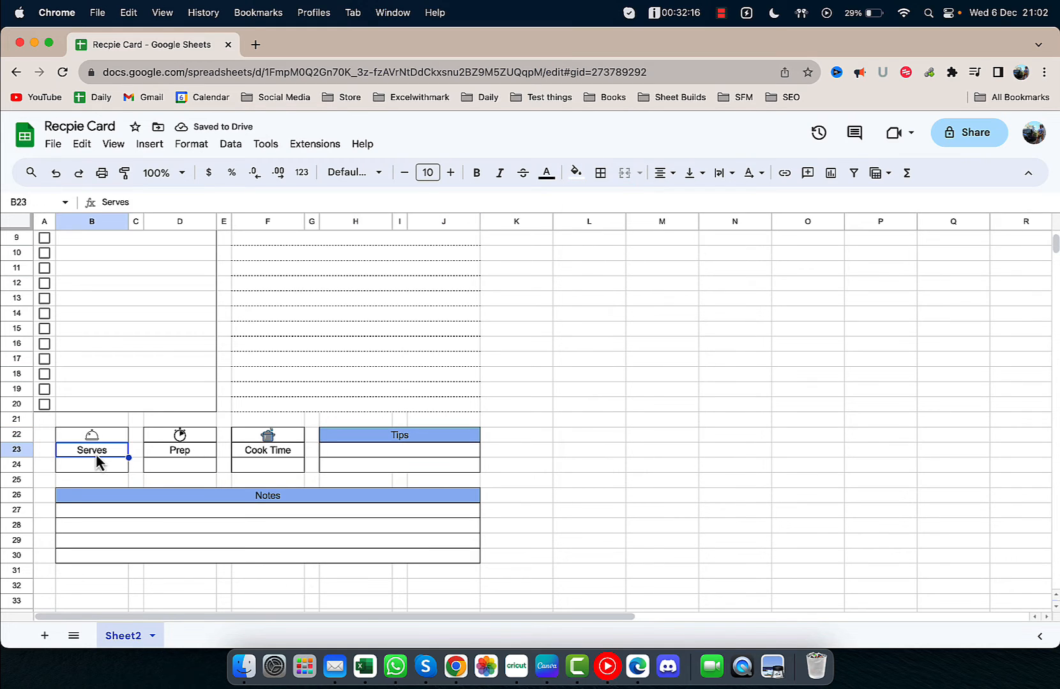
pyautogui.keyDown('super'); pyautogui.click(171, 455); pyautogui.keyUp('super')
pyautogui.keyDown('super'); pyautogui.click(267, 450); pyautogui.keyUp('super')
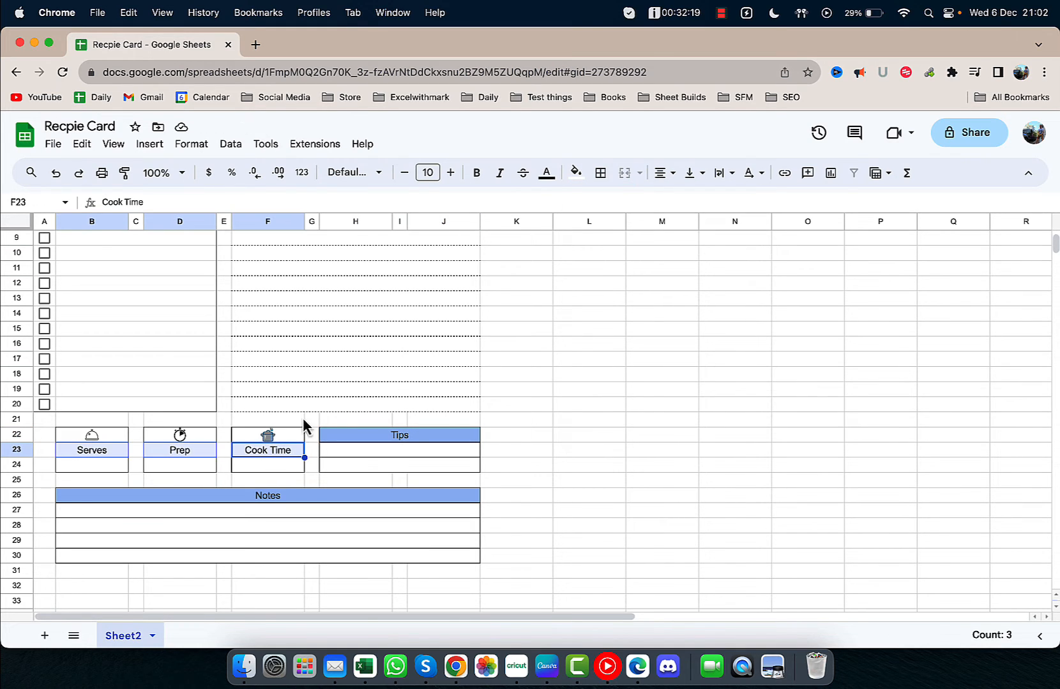
pyautogui.click(575, 172)
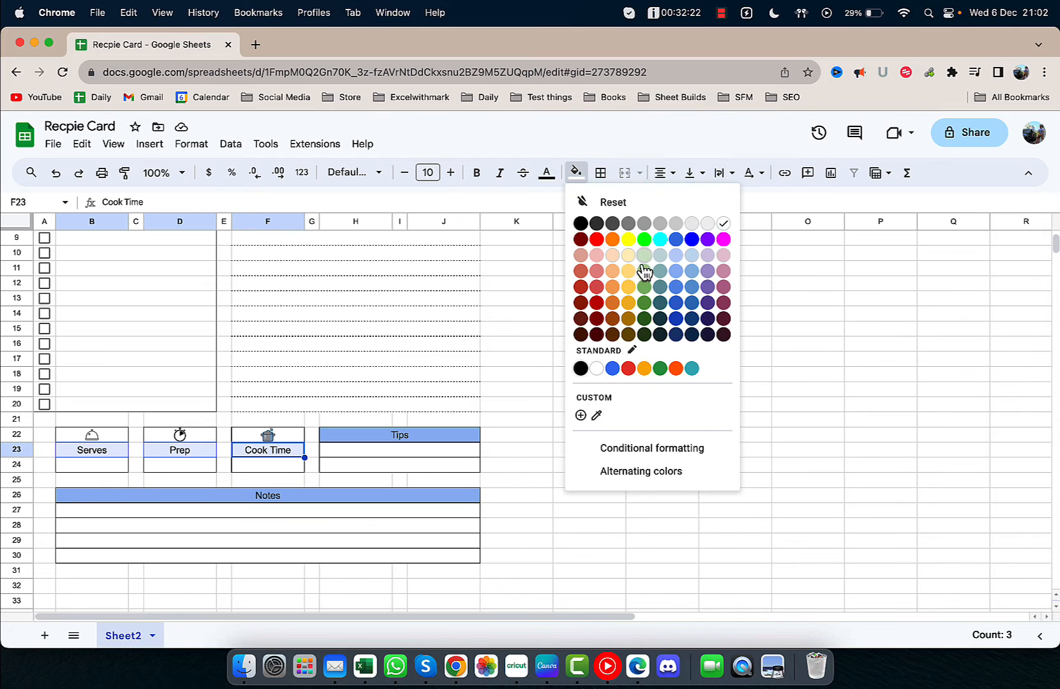
pyautogui.click(675, 271)
pyautogui.click(533, 389)
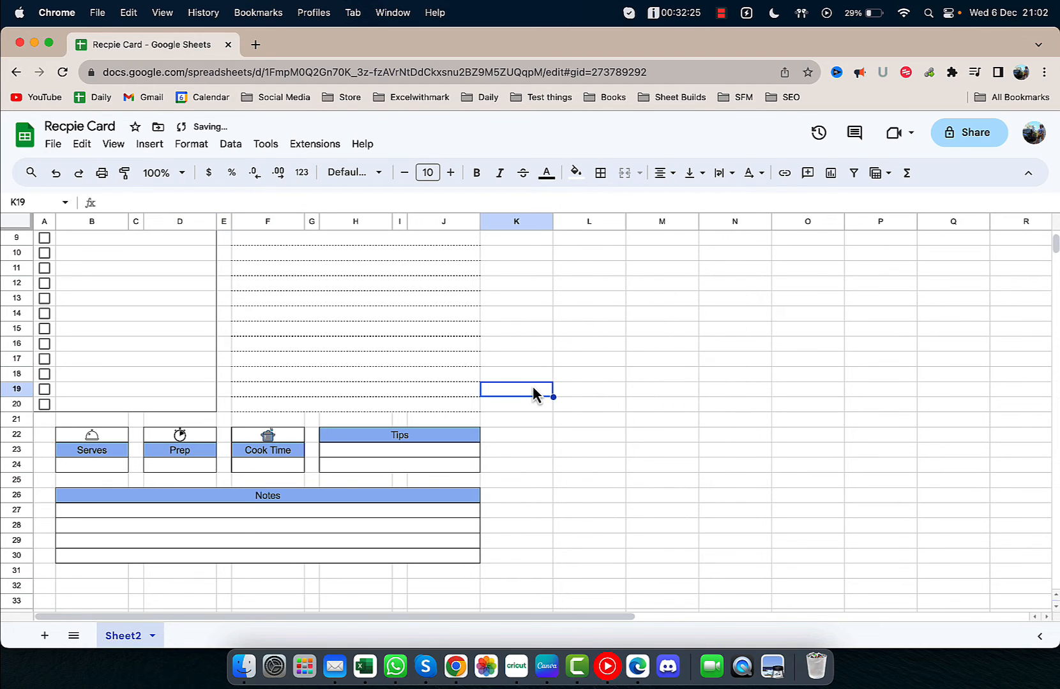
# Fill the Course, Diet, Prep Time, Cook Time and Servings headings in row 3 with the same light blue as the Ingredients heading
pyautogui.scroll(4, 476, 376)
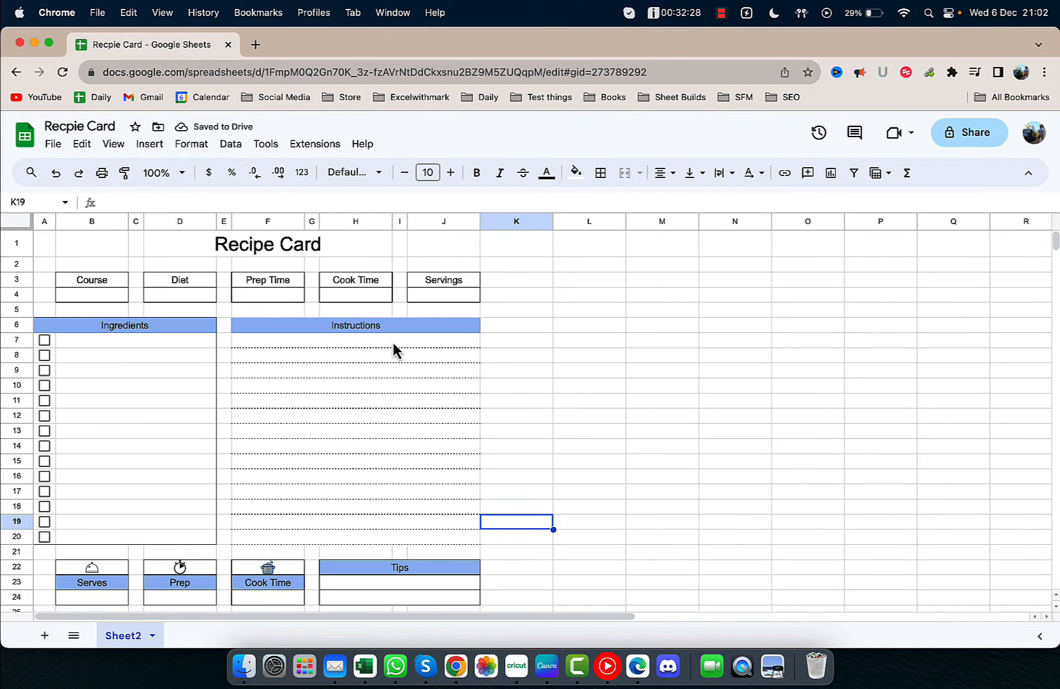
pyautogui.click(101, 288)
pyautogui.keyDown('super'); pyautogui.click(182, 287); pyautogui.keyUp('super')
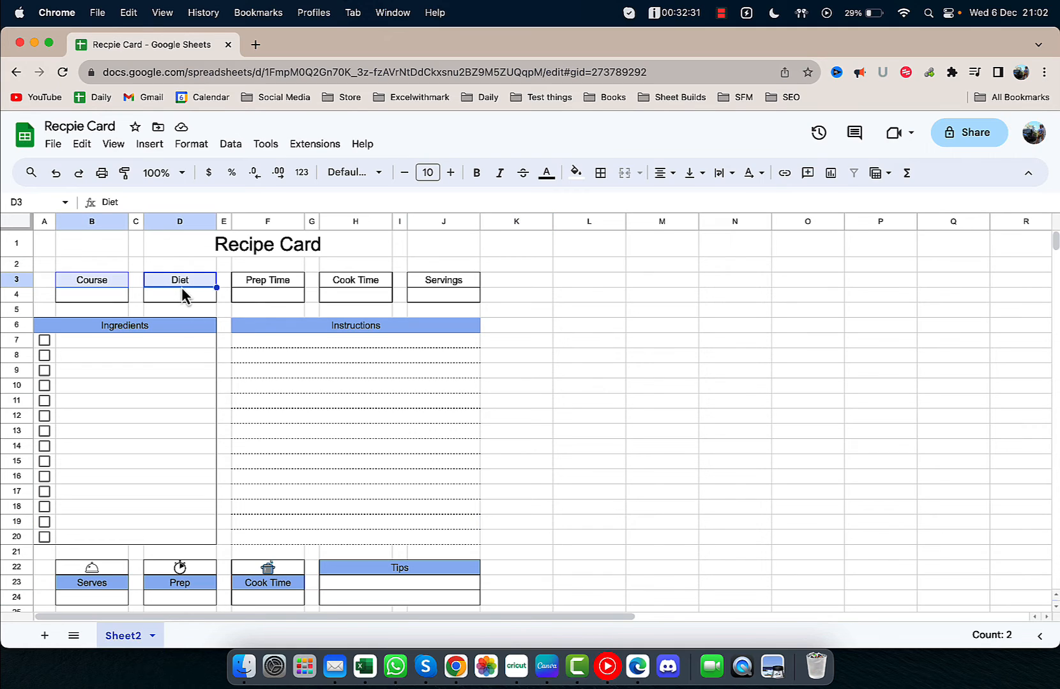
pyautogui.keyDown('super'); pyautogui.click(286, 284); pyautogui.keyUp('super')
pyautogui.keyDown('super'); pyautogui.click(367, 284); pyautogui.keyUp('super')
pyautogui.keyDown('super'); pyautogui.click(453, 287); pyautogui.keyUp('super')
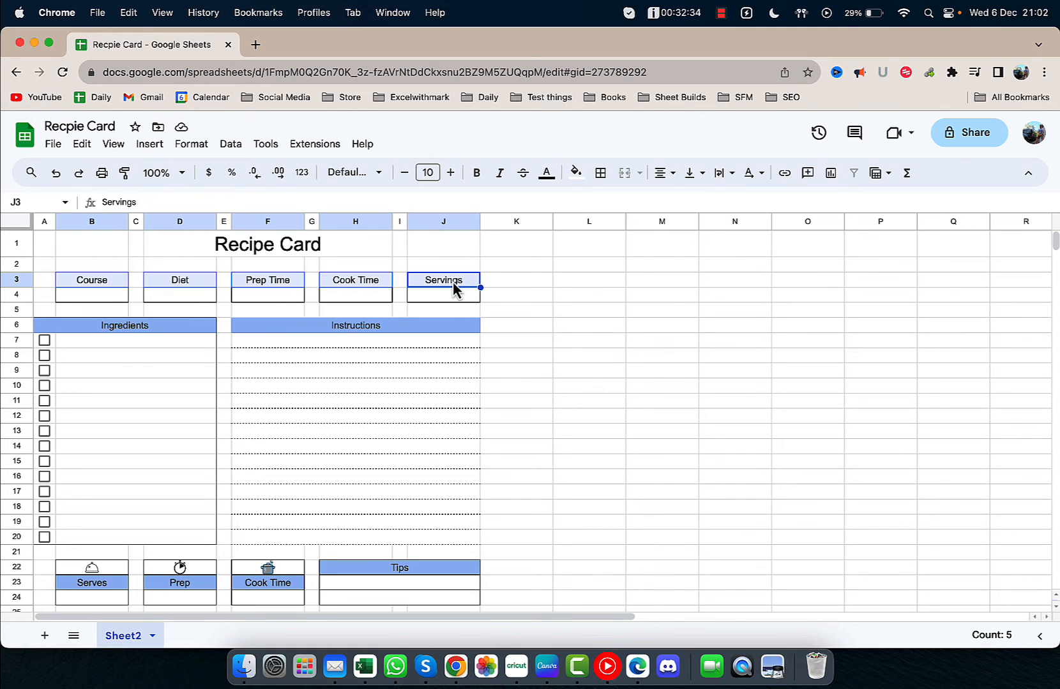
pyautogui.click(576, 173)
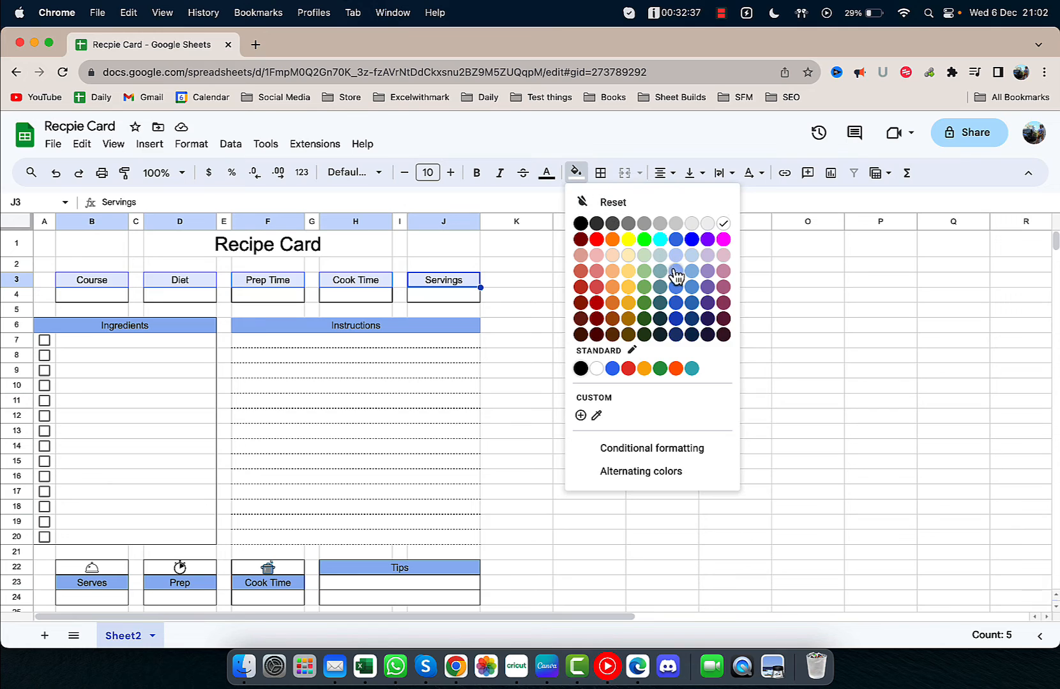
pyautogui.click(677, 274)
pyautogui.click(535, 309)
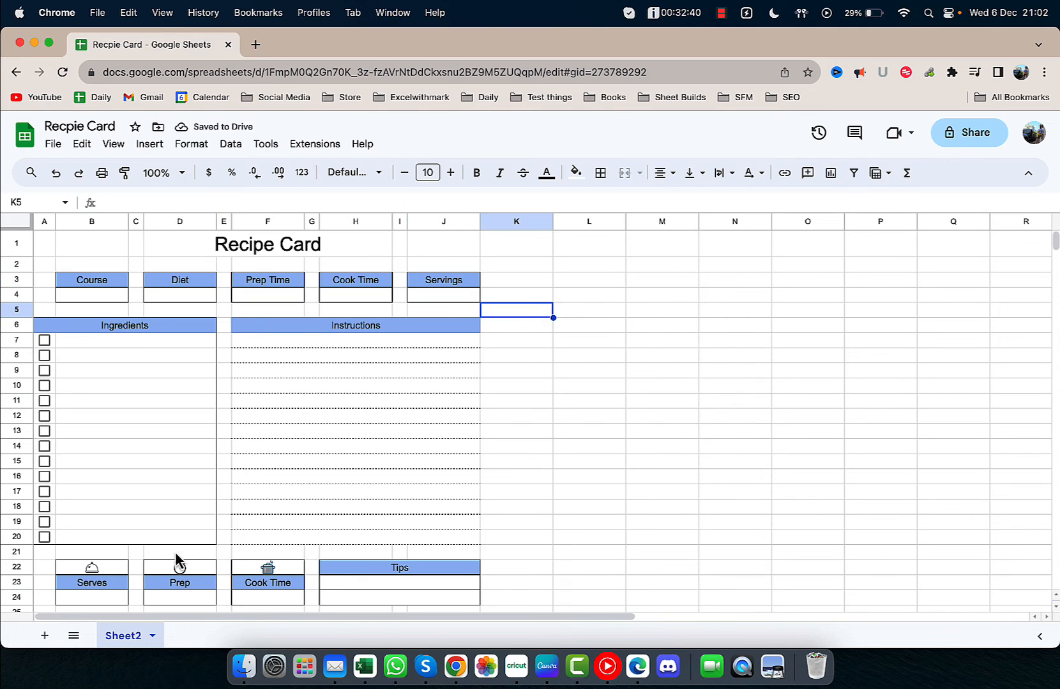
# Rename the Sheet2 sheet as Recipe 1
pyautogui.doubleClick(137, 641)
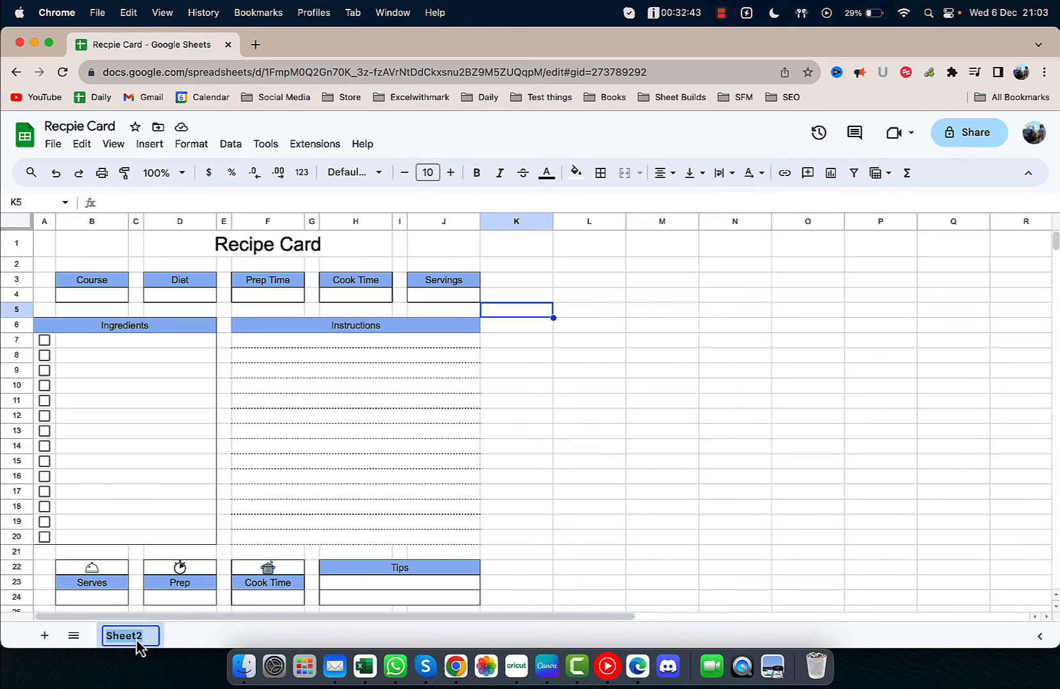
pyautogui.write('Recip')
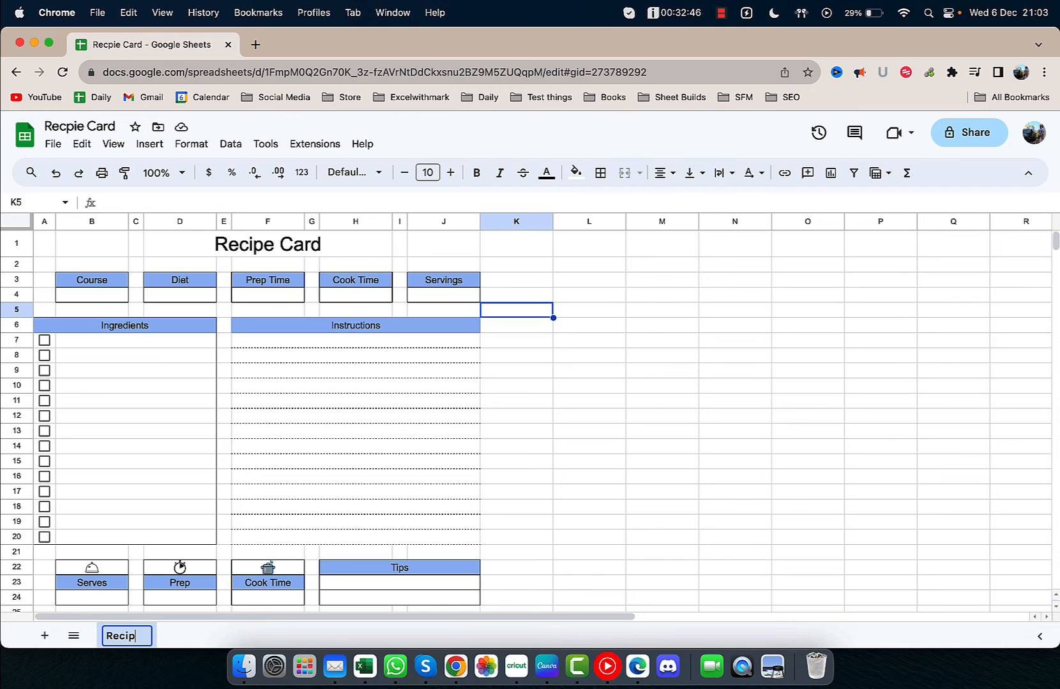
pyautogui.write('e 1')
pyautogui.press('Return')
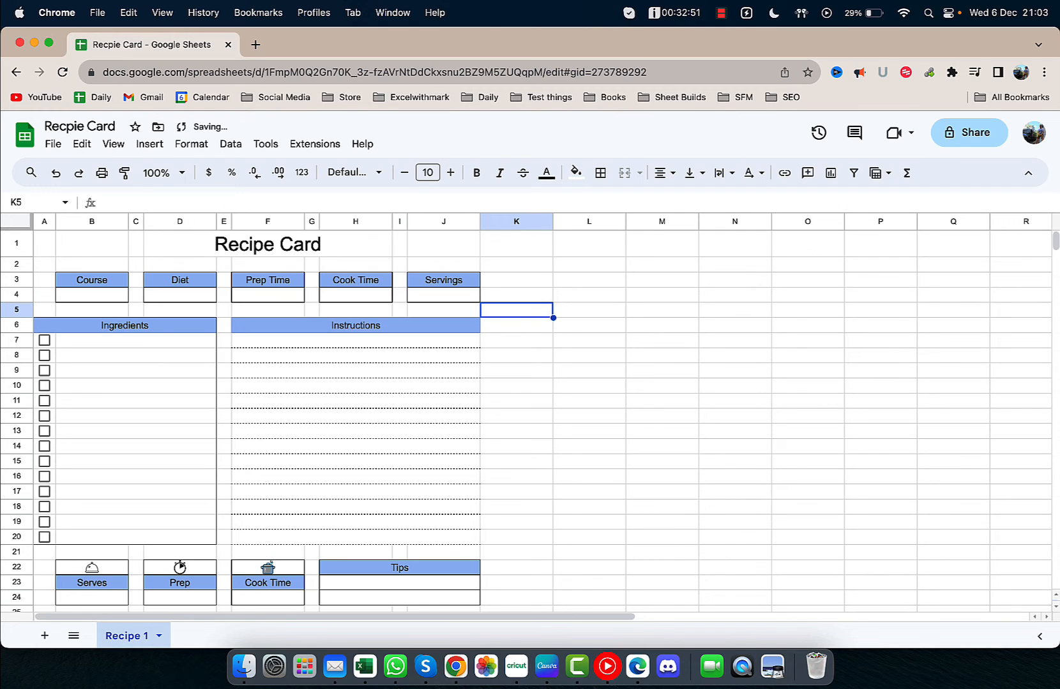
# Create a duplicate of the Recipe 1 sheet named Main and place it before Recipe 1
pyautogui.click(157, 637)
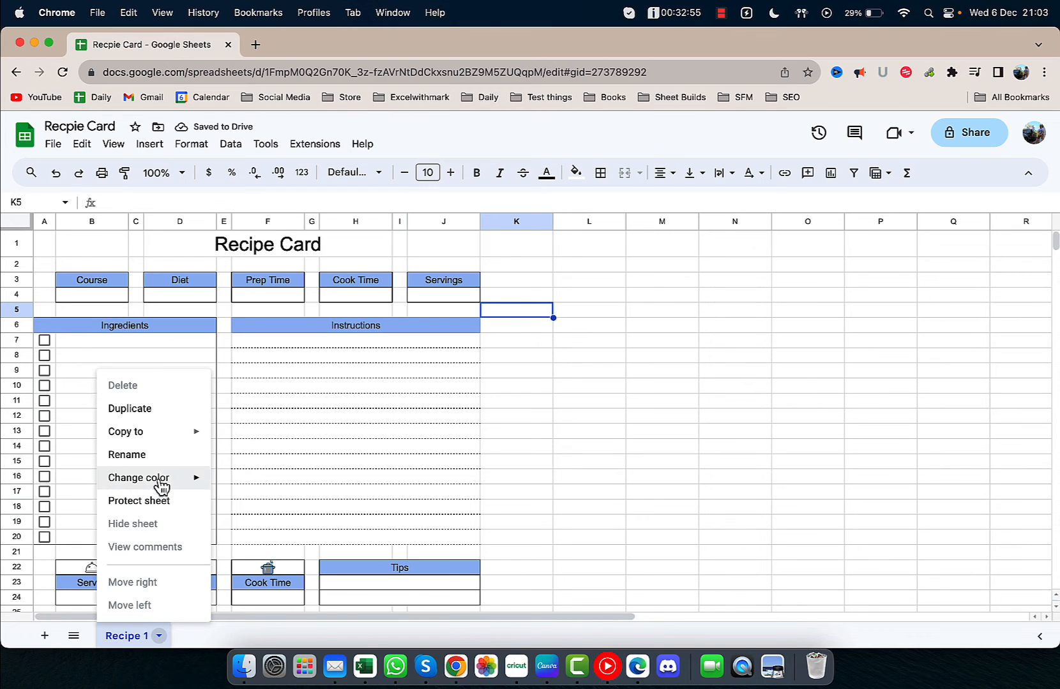
pyautogui.click(161, 412)
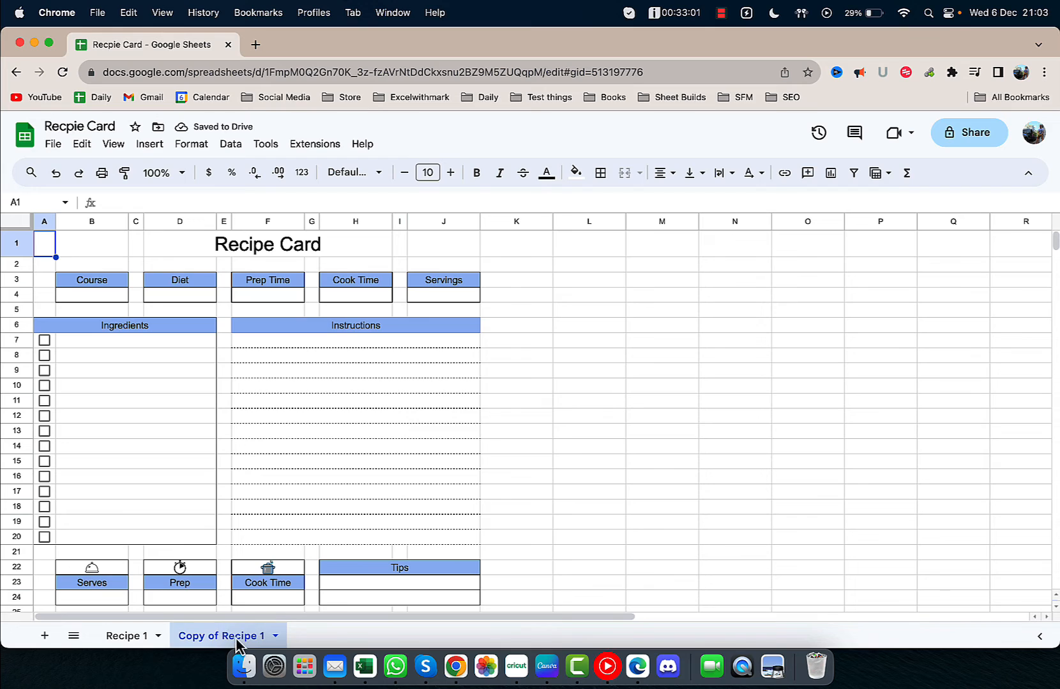
pyautogui.doubleClick(237, 636)
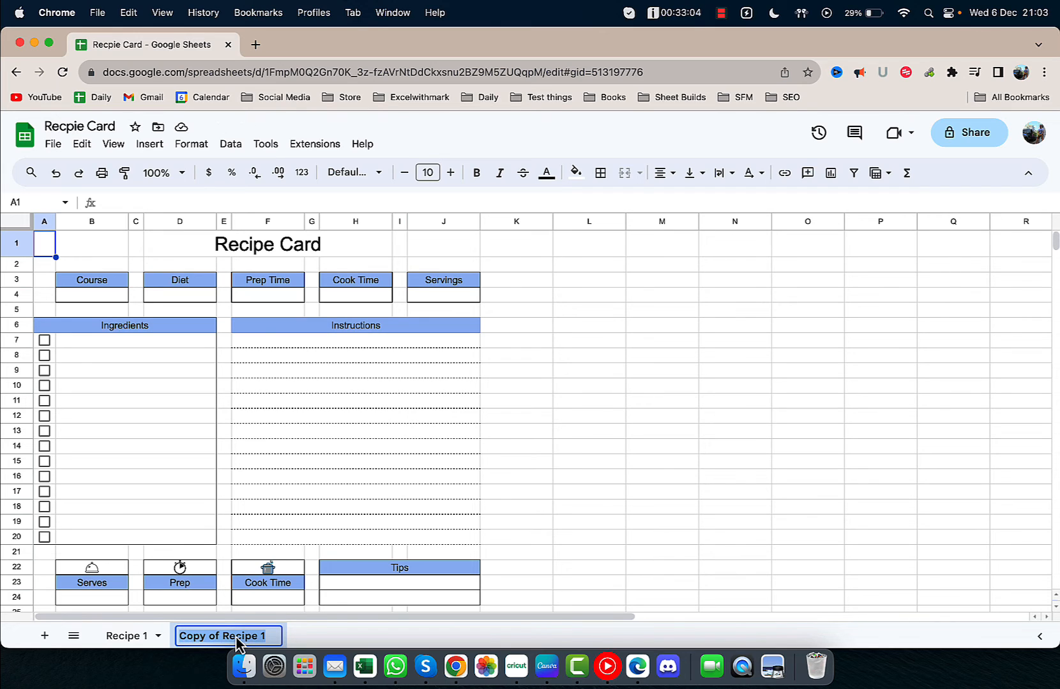
pyautogui.write('Main')
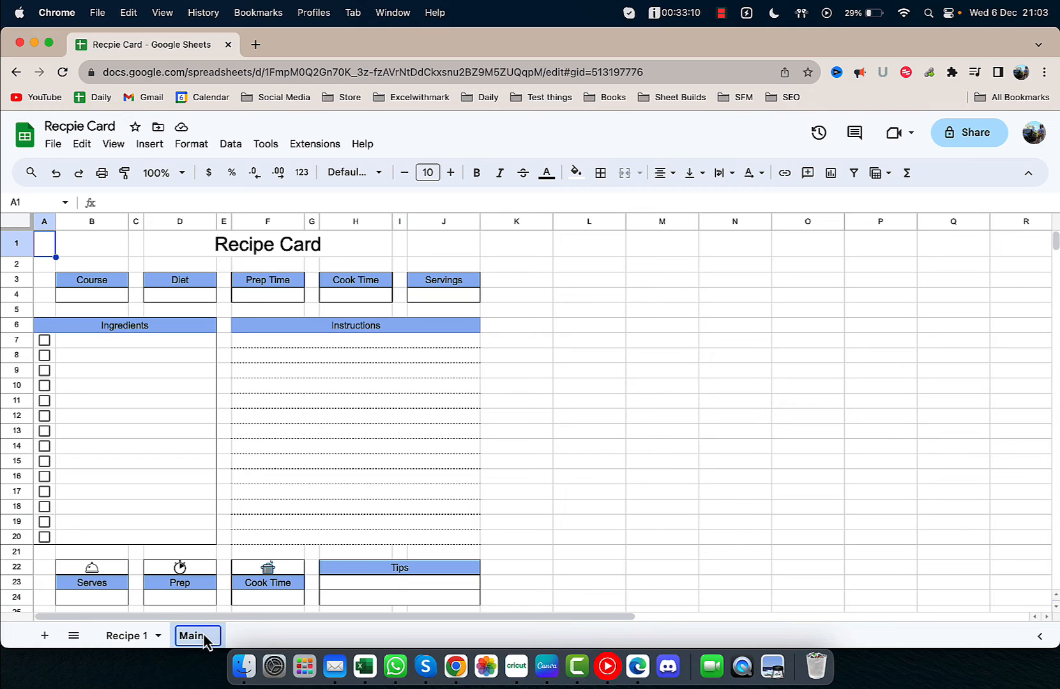
pyautogui.press('Return')
pyautogui.moveTo(203, 637); pyautogui.dragTo(115, 648)
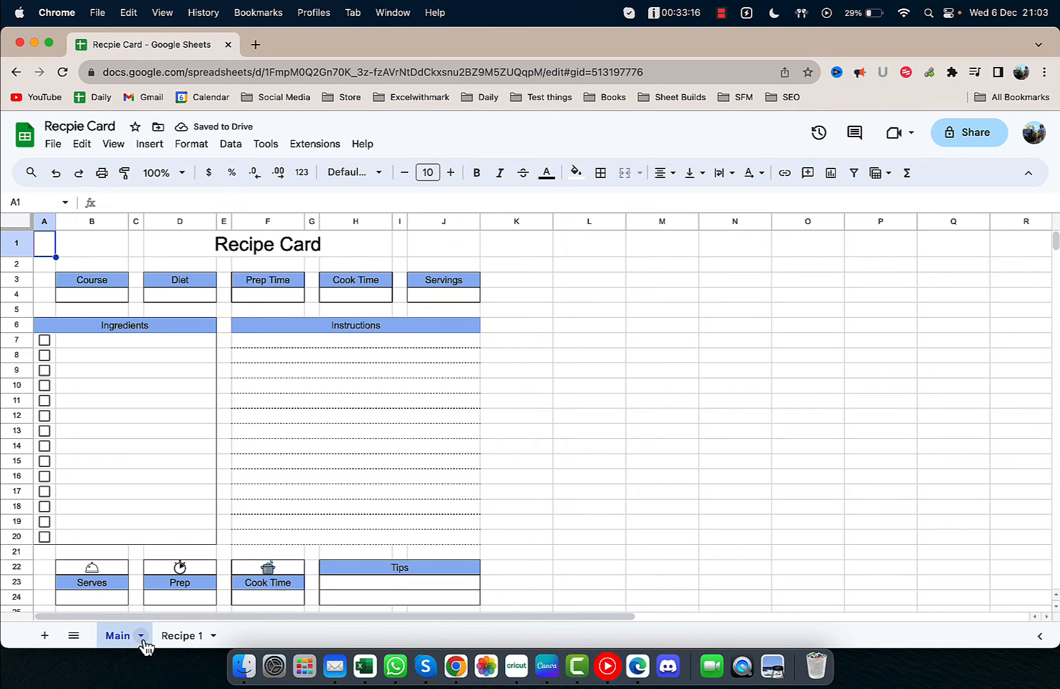
# Create a duplicate of the Main sheet named Recipe 2 and place it after Recipe 1
pyautogui.click(141, 636)
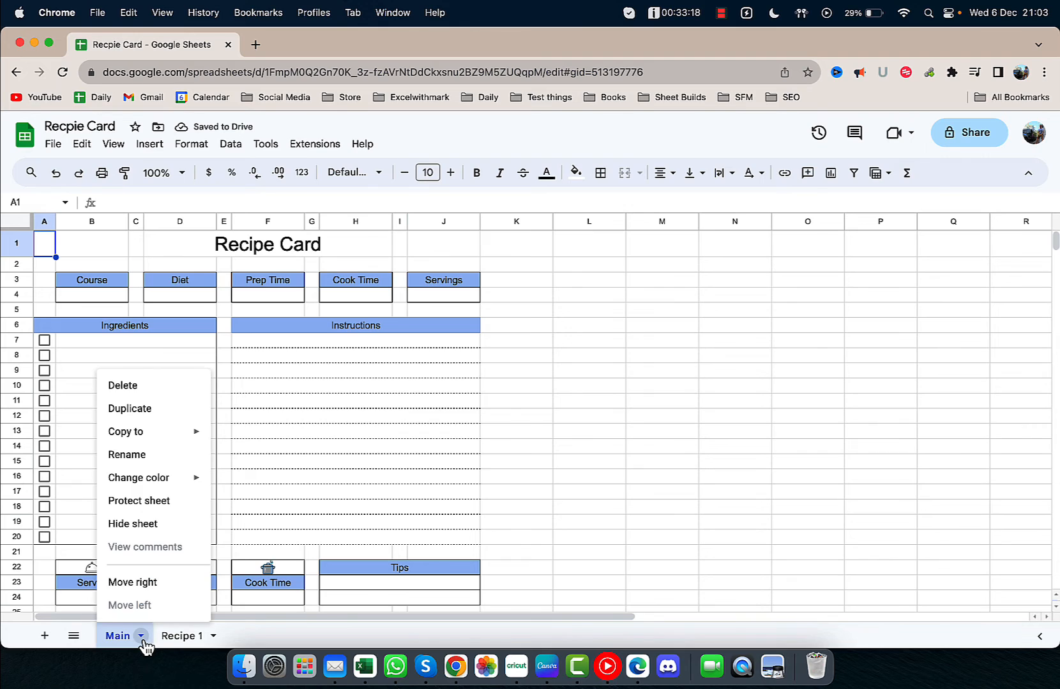
pyautogui.click(165, 414)
pyautogui.doubleClick(219, 636)
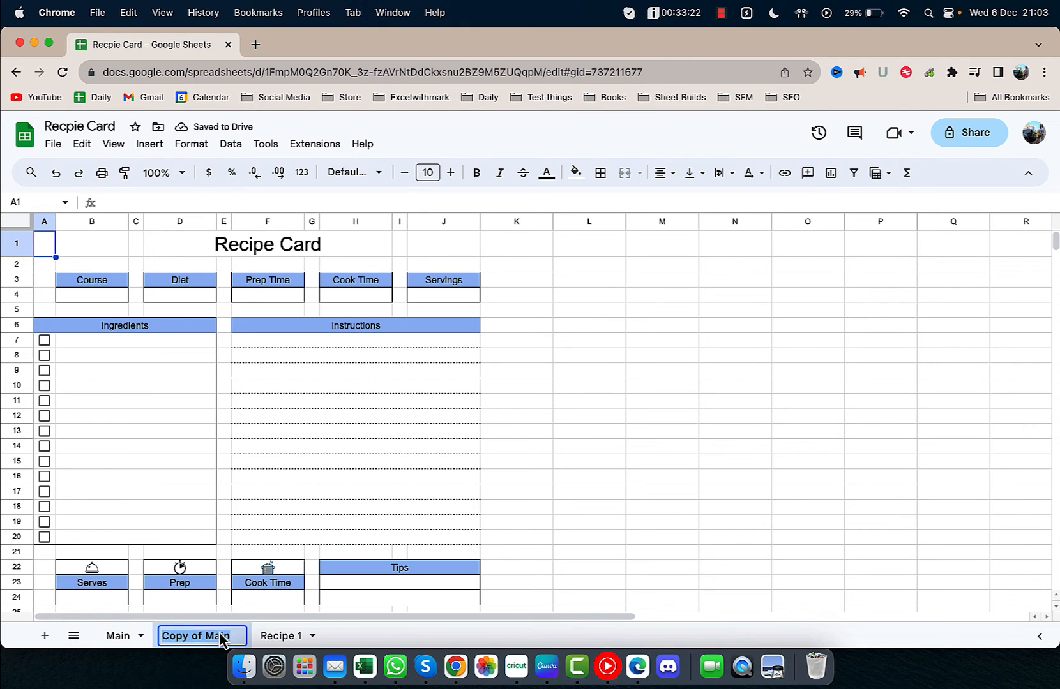
pyautogui.write('Reci')
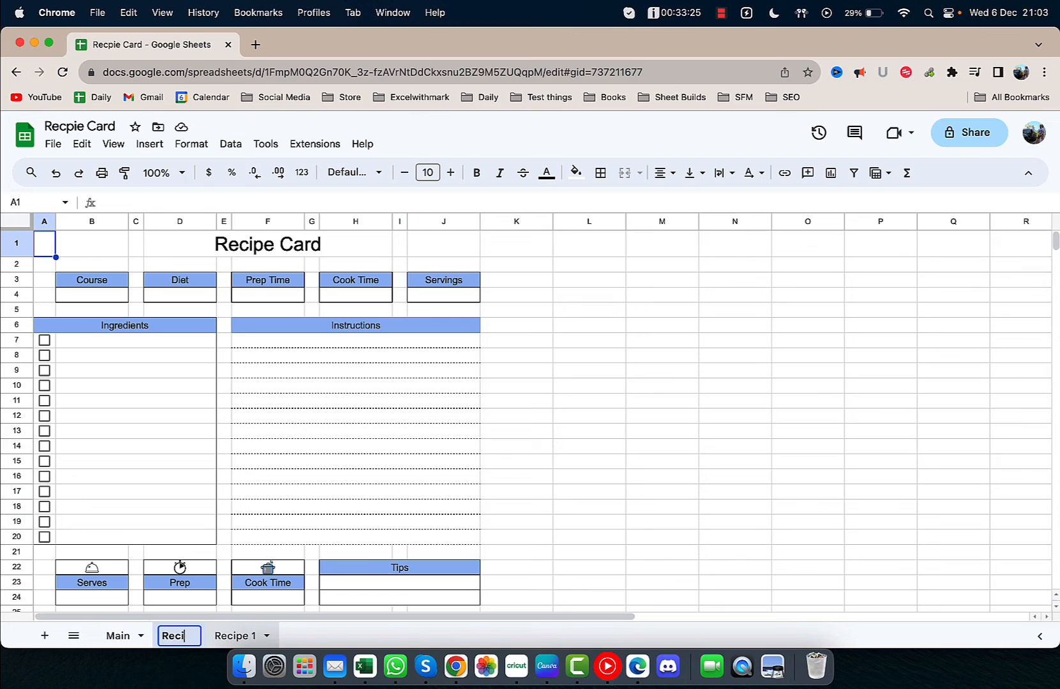
pyautogui.write('pe 2')
pyautogui.press('Return')
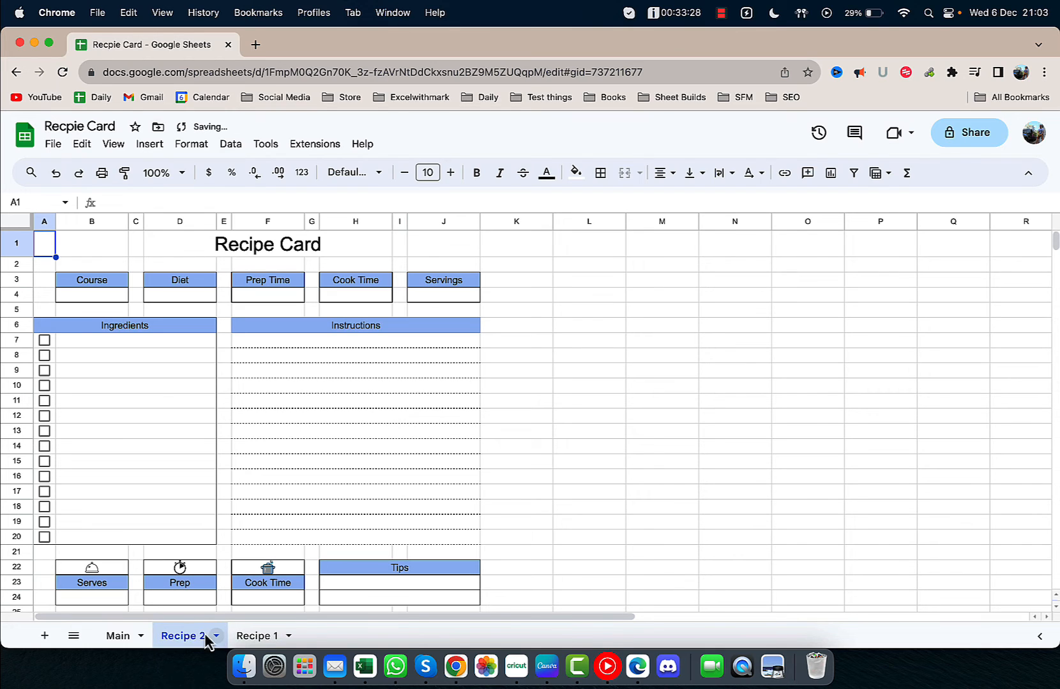
pyautogui.moveTo(187, 641); pyautogui.dragTo(274, 636)
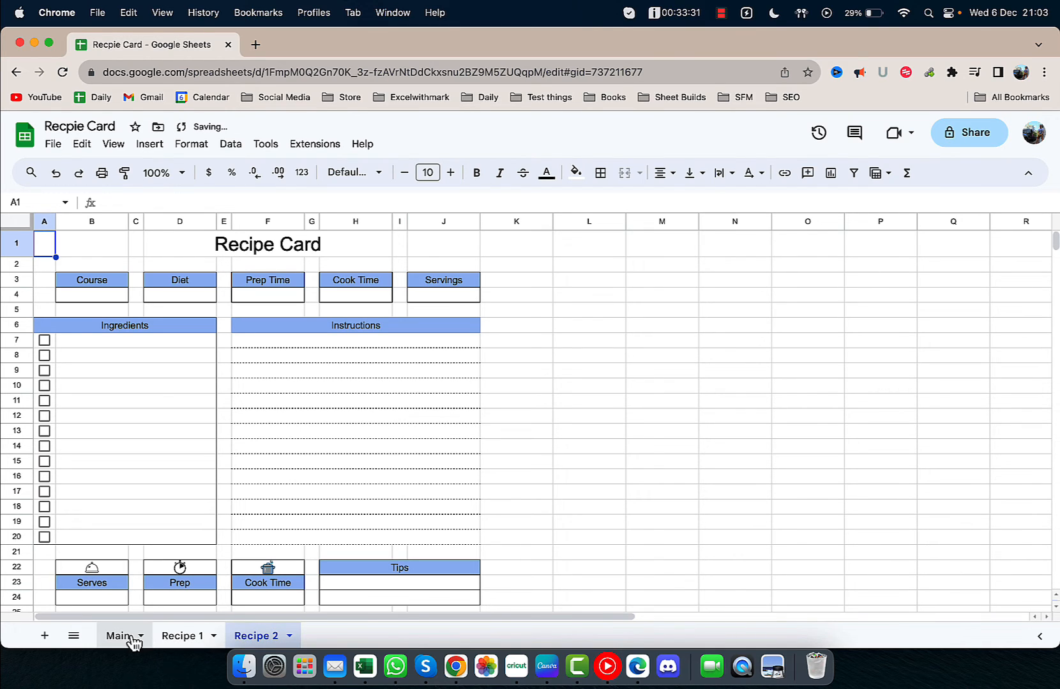
# On the Recipe 1 sheet, enter main as the Course in B4
pyautogui.click(132, 638)
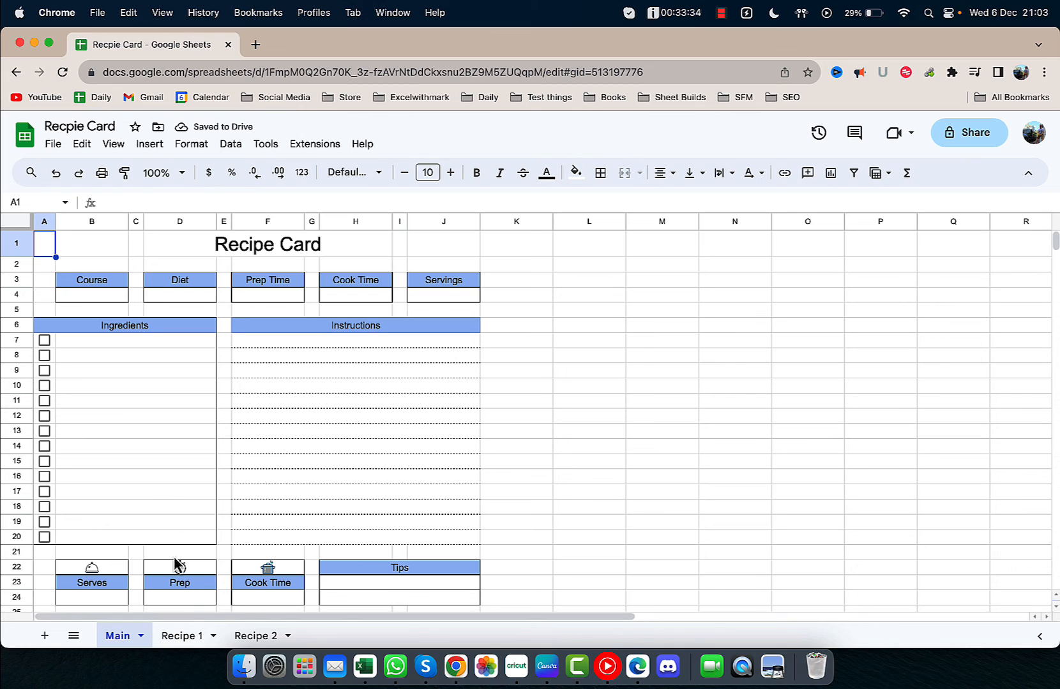
pyautogui.click(184, 639)
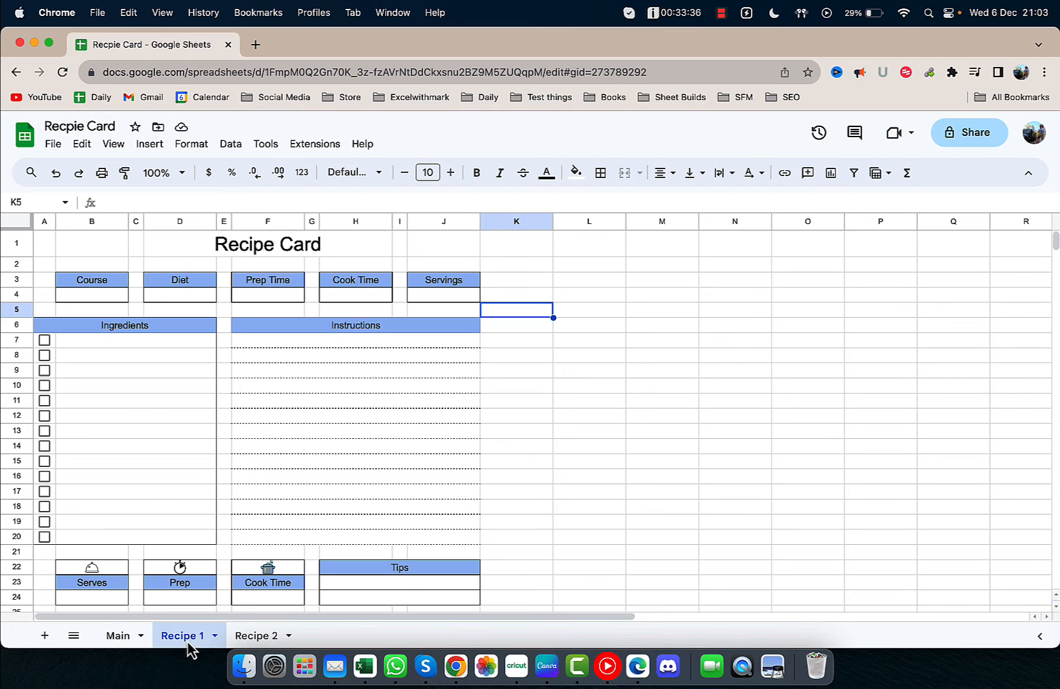
pyautogui.click(105, 295)
pyautogui.write('main')
pyautogui.press('Tab')
pyautogui.press('Tab')
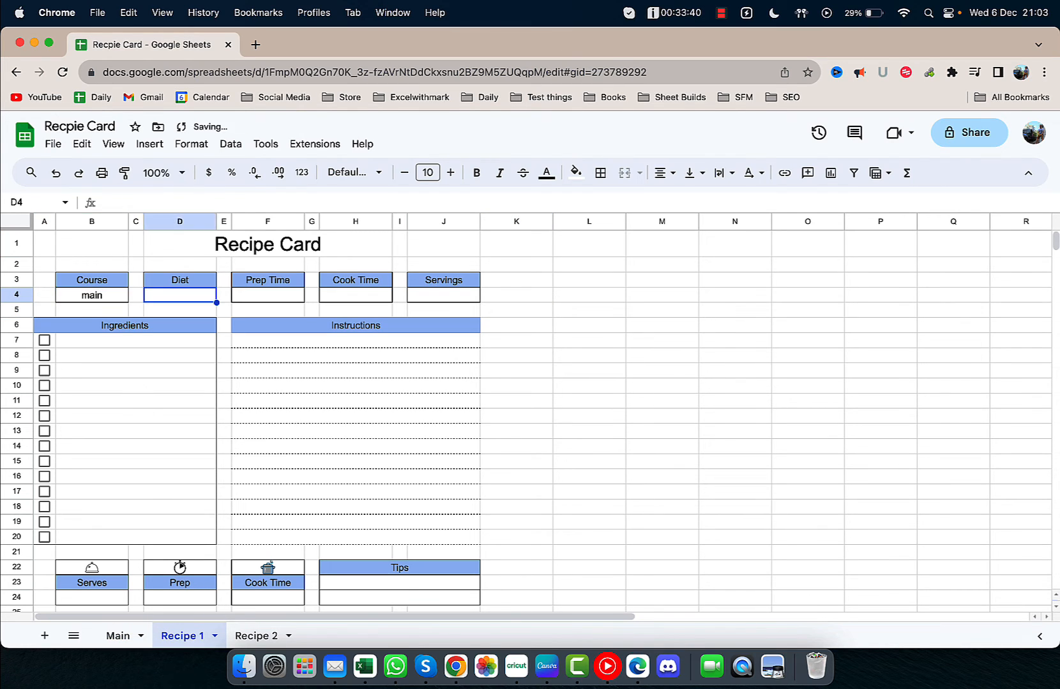
# Leave Diet empty and enter 20 for Prep Time, 20 for Cook Time and 6 for Servings in row 4
pyautogui.press('Tab')
pyautogui.press('Tab')
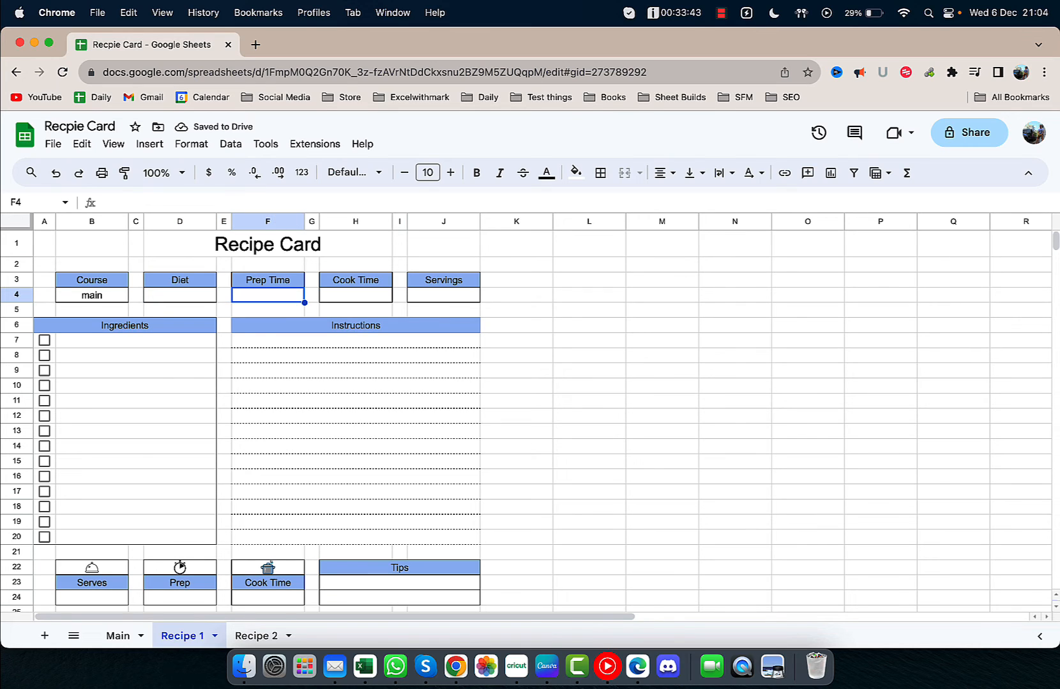
pyautogui.write('20')
pyautogui.press('Tab')
pyautogui.press('Tab')
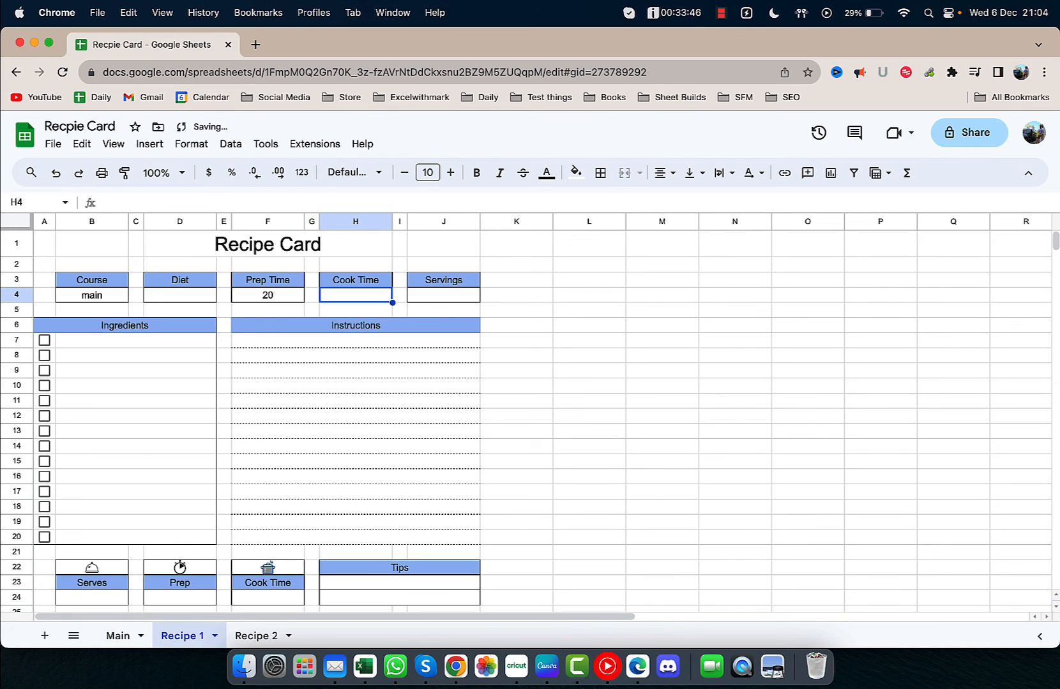
pyautogui.write('20')
pyautogui.press('Tab')
pyautogui.press('Tab')
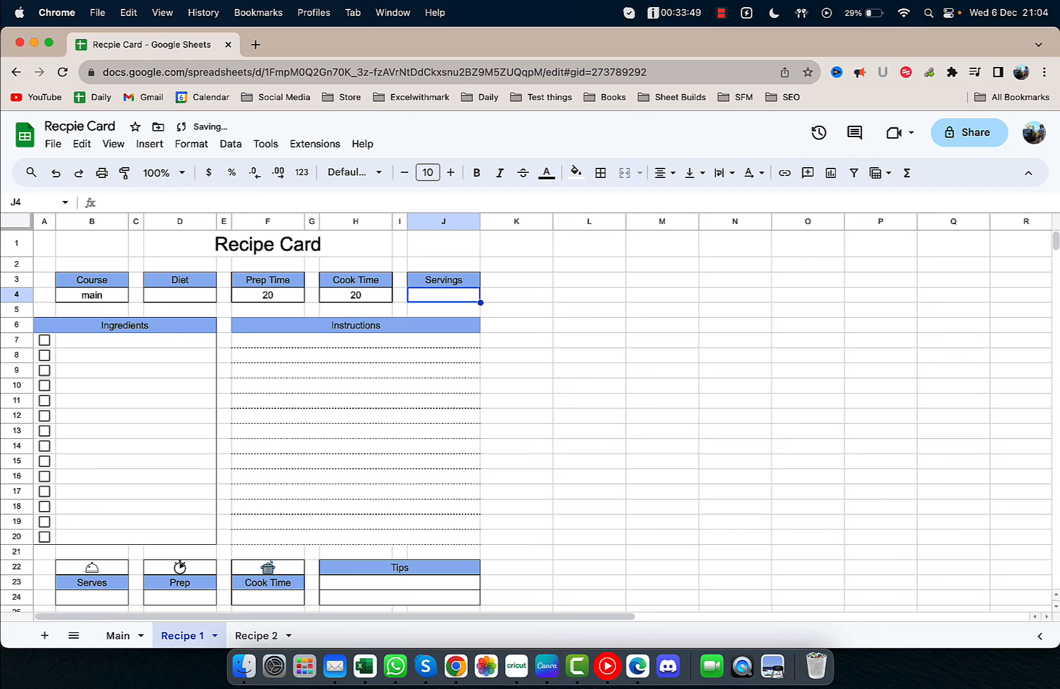
pyautogui.write('6')
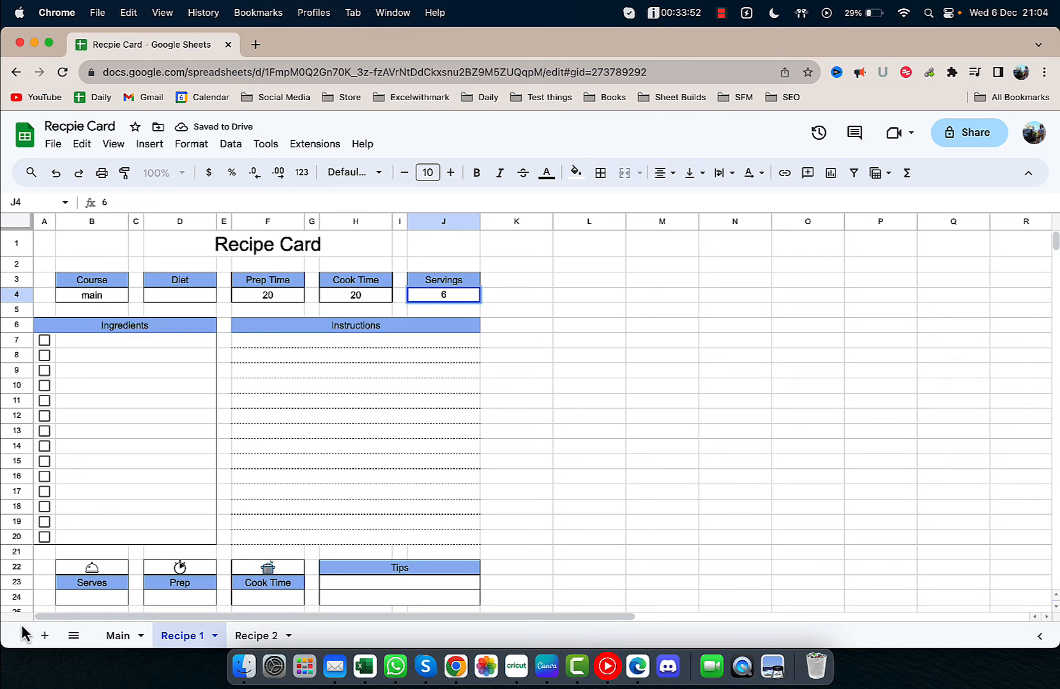
# Enter 2 for Serves, 10 for Prep and 20 for Cook Time under the icon boxes in row 24
pyautogui.click(91, 597)
pyautogui.write('2')
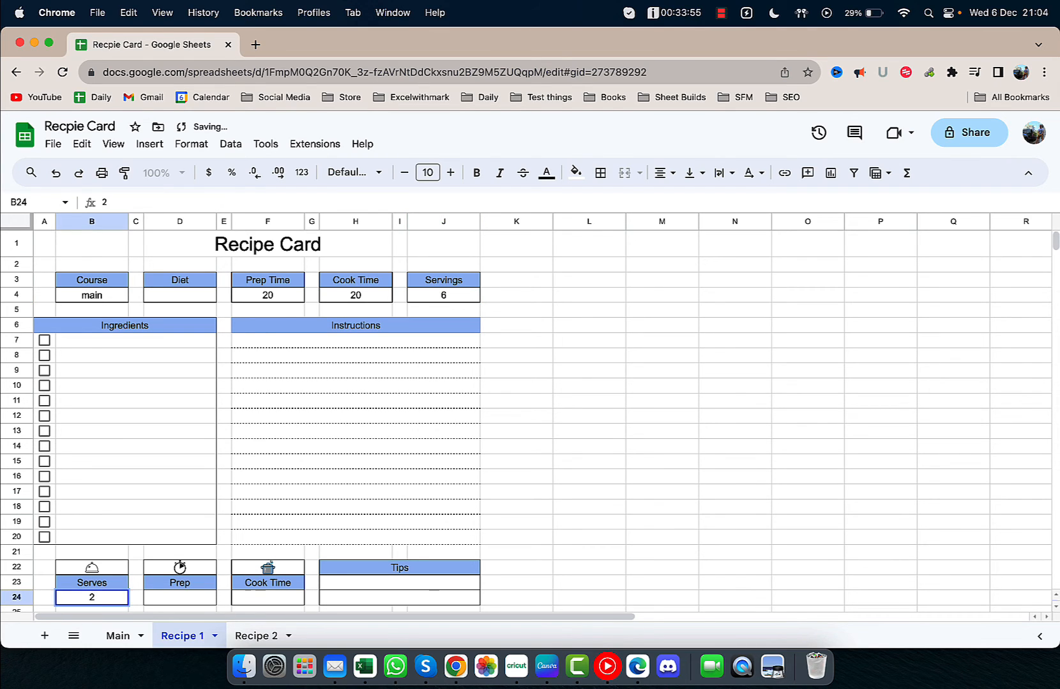
pyautogui.press('Tab')
pyautogui.press('Tab')
pyautogui.write('§0')
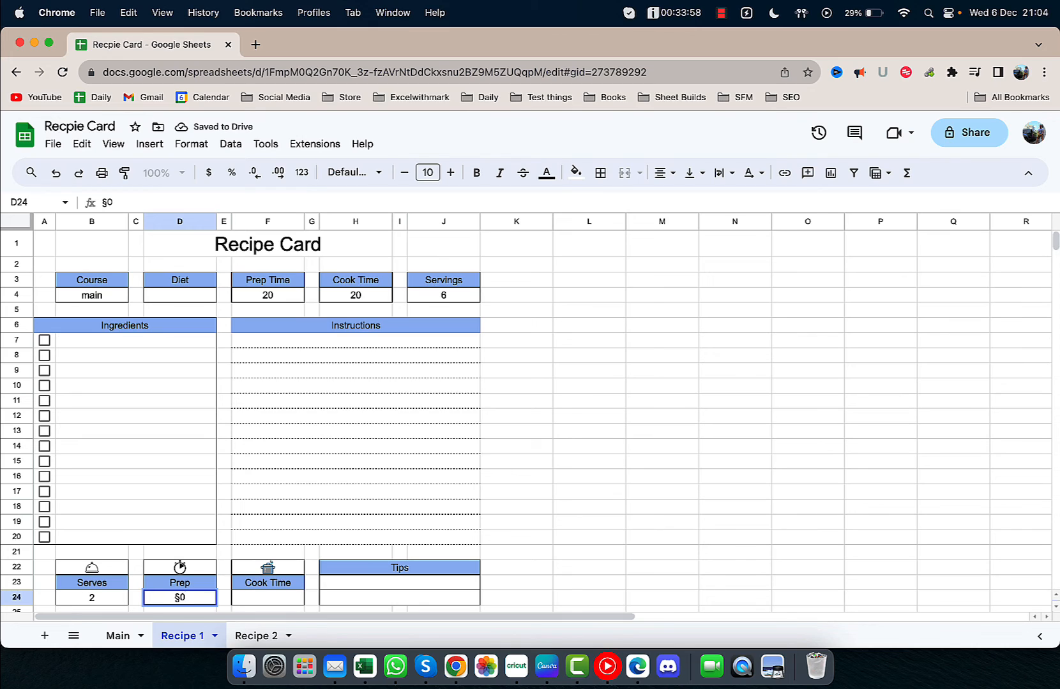
pyautogui.press('BackSpace')
pyautogui.press('BackSpace')
pyautogui.write('10')
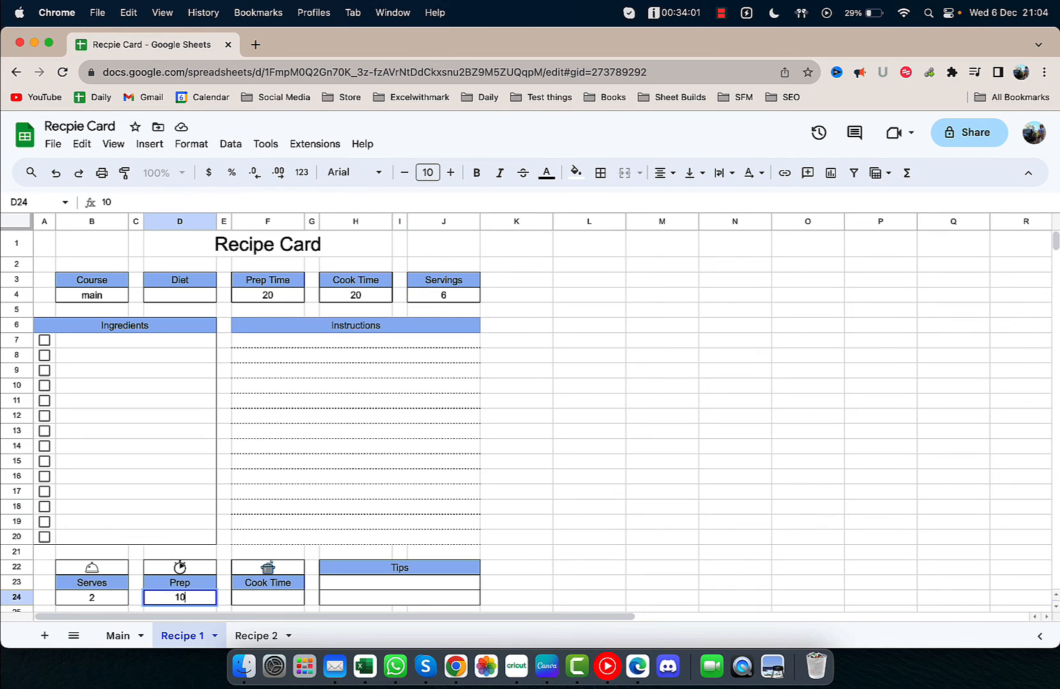
pyautogui.press('Tab')
pyautogui.write('20')
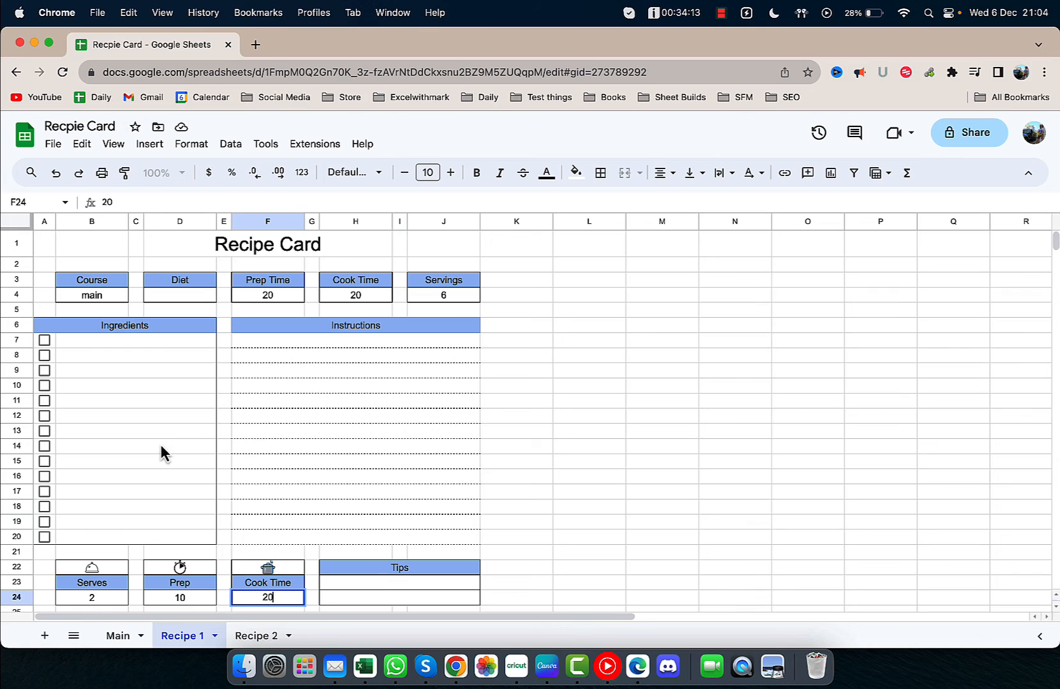
# Enter "use this to plan ingredients" as the first ingredient in row 7 and tick its checkbox
pyautogui.click(119, 341)
pyautogui.write('u')
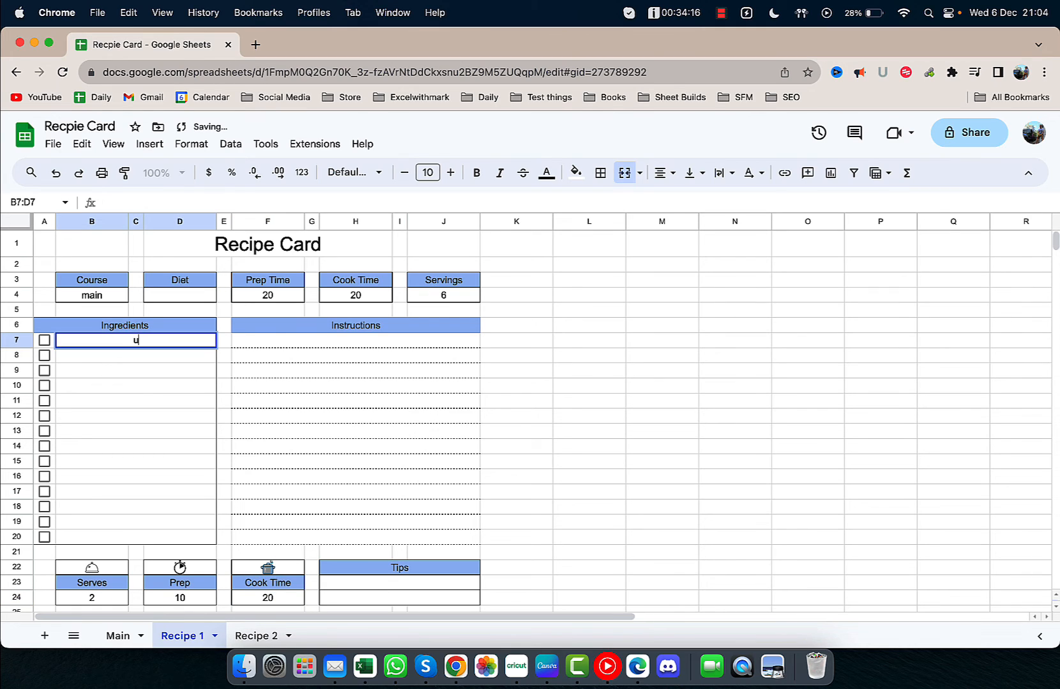
pyautogui.write('se this to plan ')
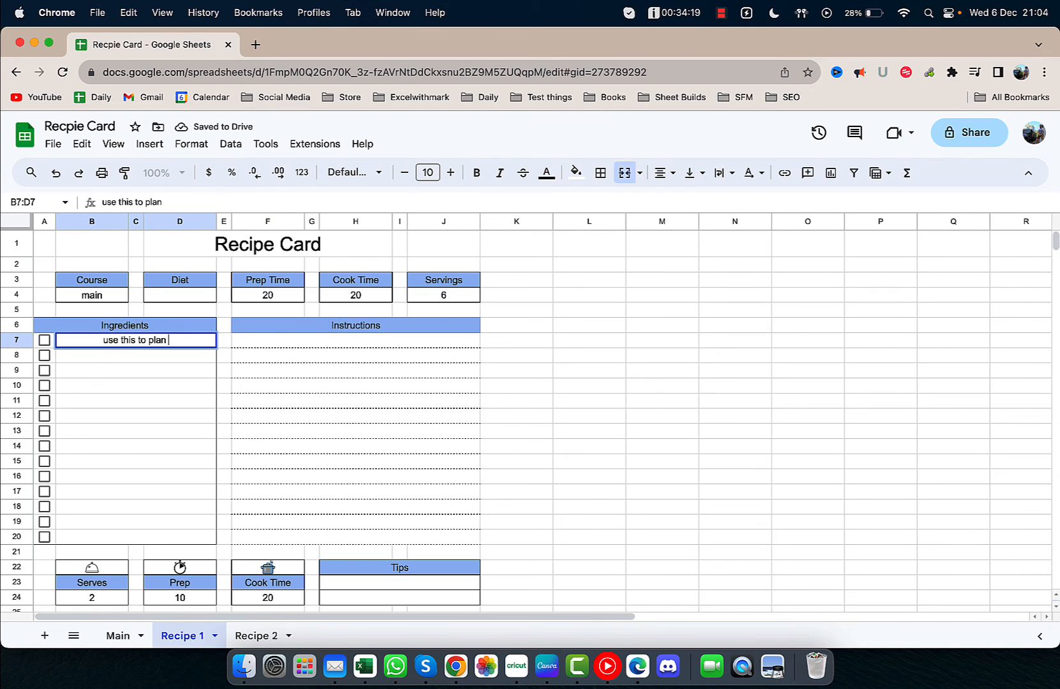
pyautogui.write('ingredients')
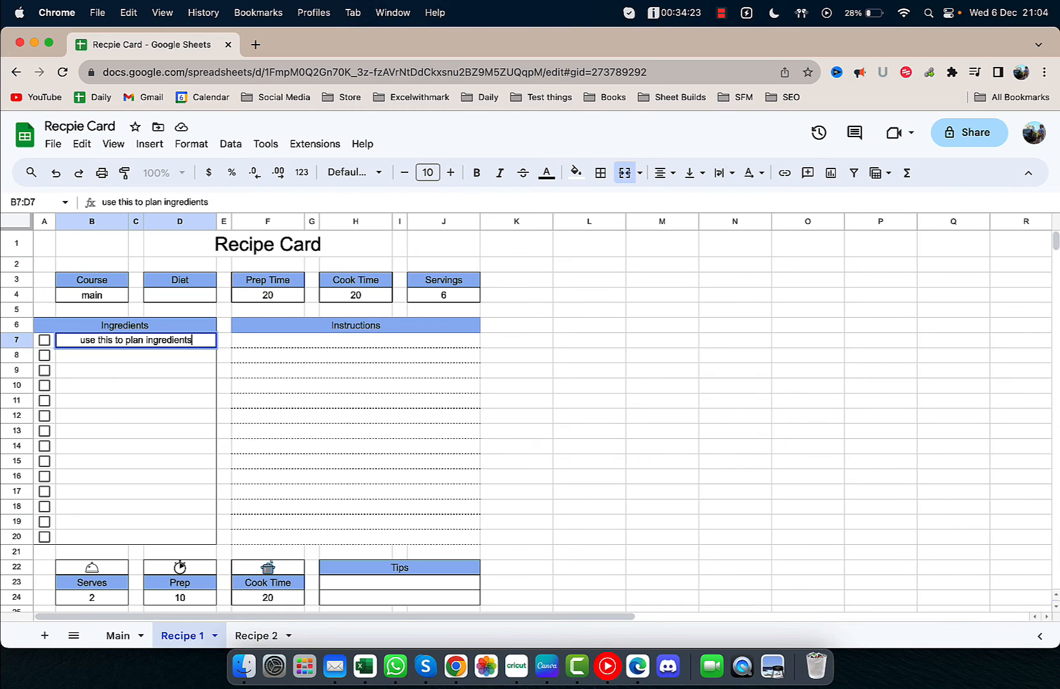
pyautogui.press('Return')
pyautogui.click(46, 344)
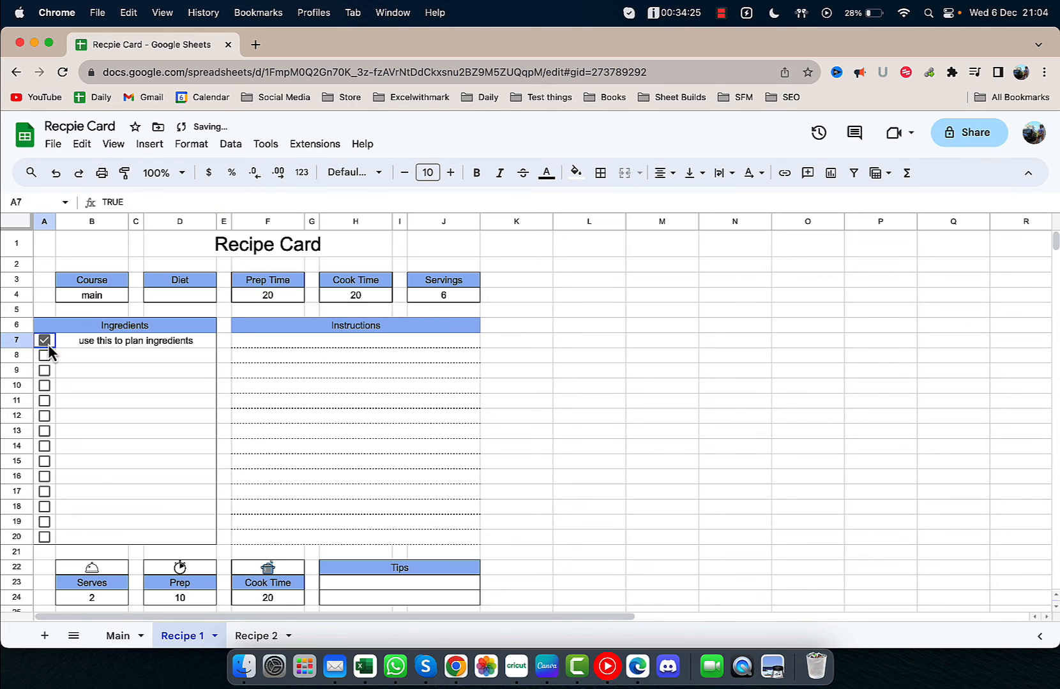
# Start a conditional formatting rule for the ingredients block A7:D20, including the checkboxes
pyautogui.click(47, 343)
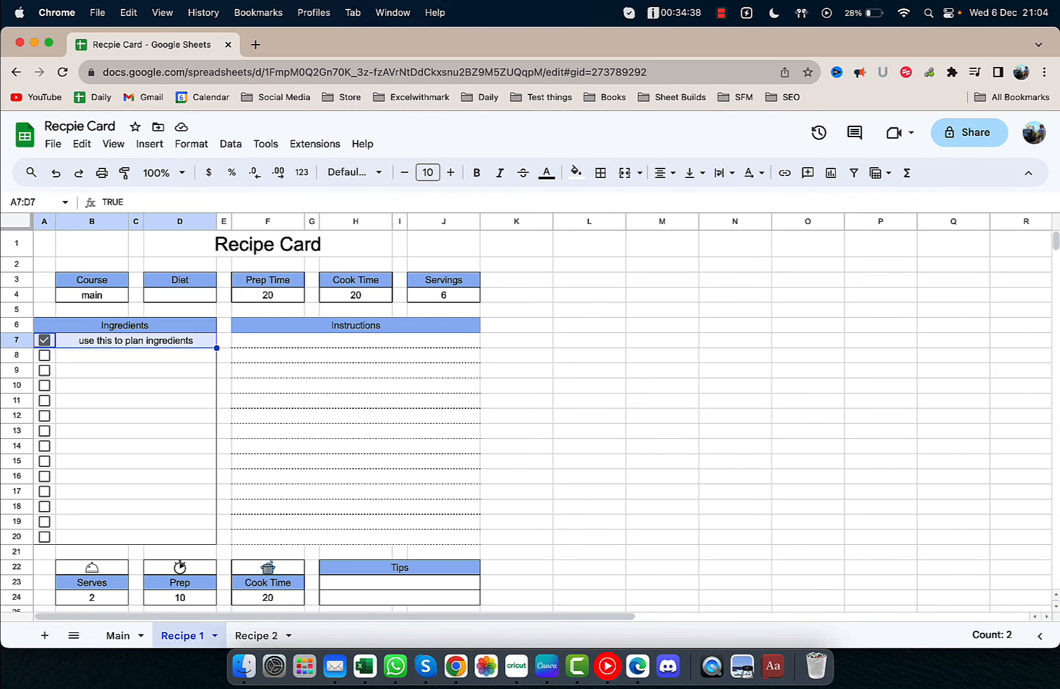
pyautogui.hotkey('shift', 'Down')
pyautogui.hotkey('shift', 'Down')
pyautogui.hotkey('shift', 'Down')
pyautogui.hotkey('shift', 'Down')
pyautogui.hotkey('shift', 'Down')
pyautogui.hotkey('shift', 'Down')
pyautogui.hotkey('shift', 'Down')
pyautogui.hotkey('shift', 'Down')
pyautogui.hotkey('shift', 'Down')
pyautogui.hotkey('shift', 'Down')
pyautogui.hotkey('shift', 'Down')
pyautogui.hotkey('shift', 'Down')
pyautogui.hotkey('shift', 'Down')
pyautogui.hotkey('shift', 'Down')
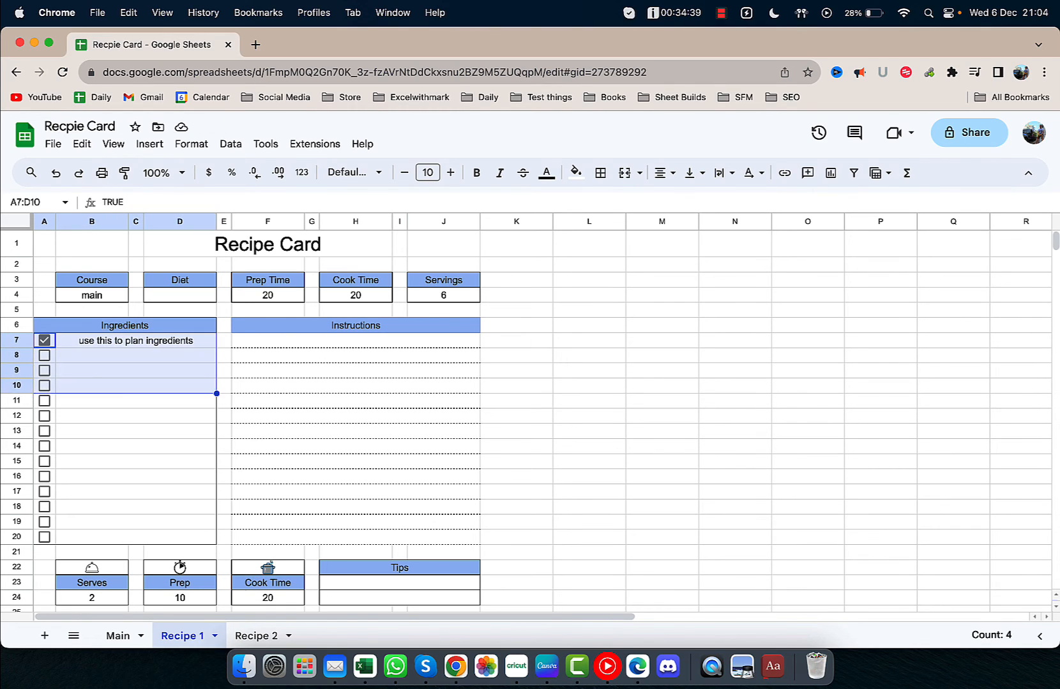
pyautogui.hotkey('shift', 'Up')
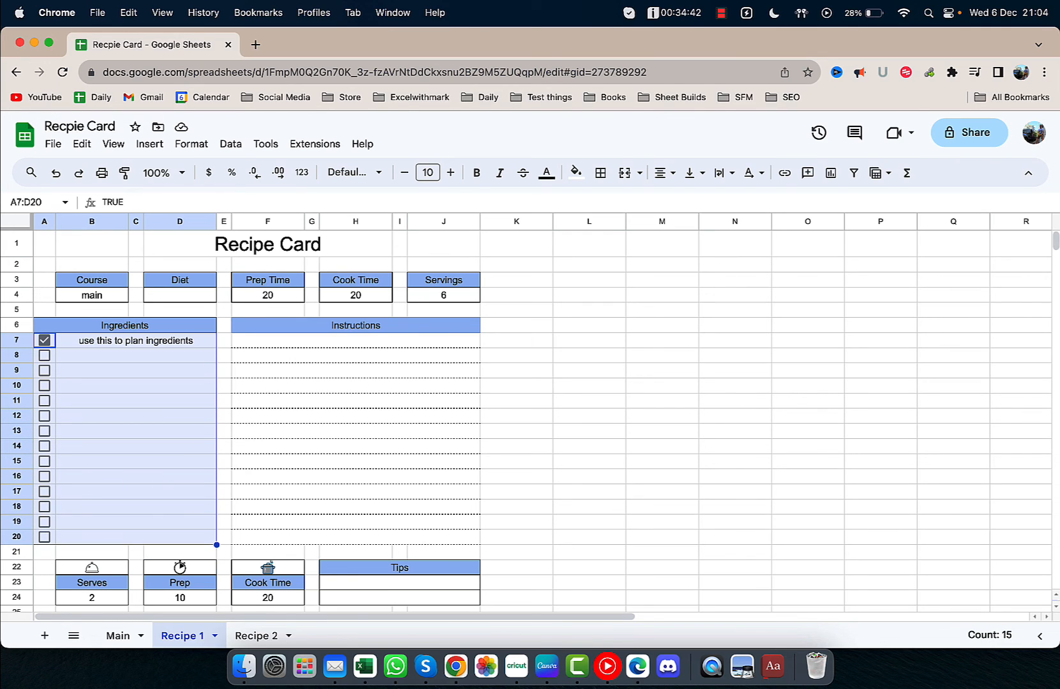
pyautogui.click(203, 145)
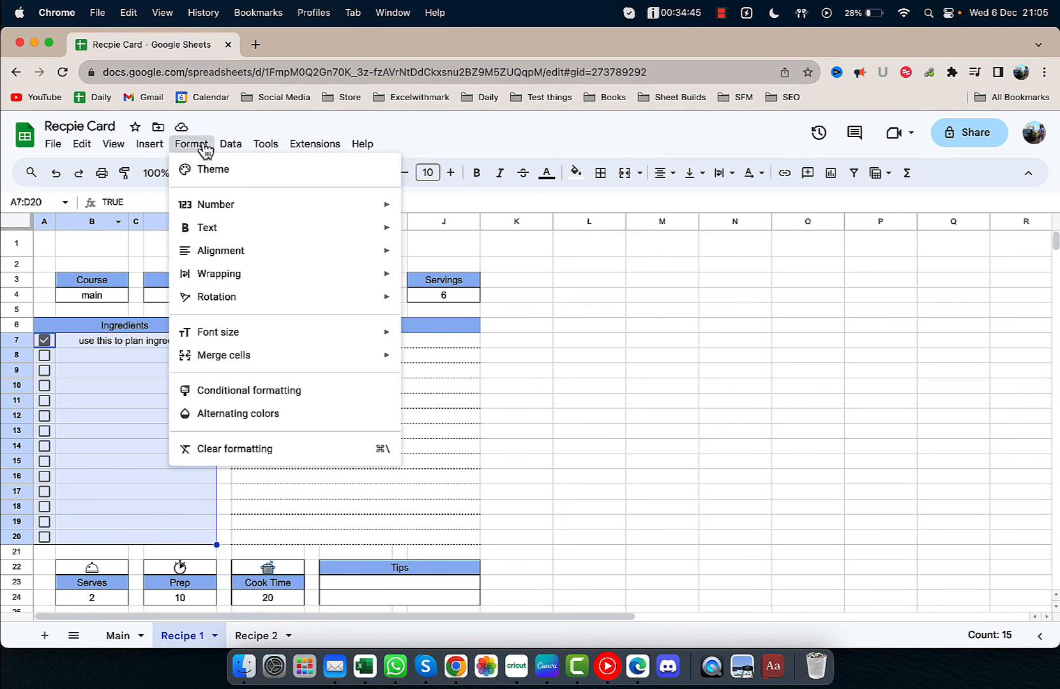
pyautogui.click(249, 390)
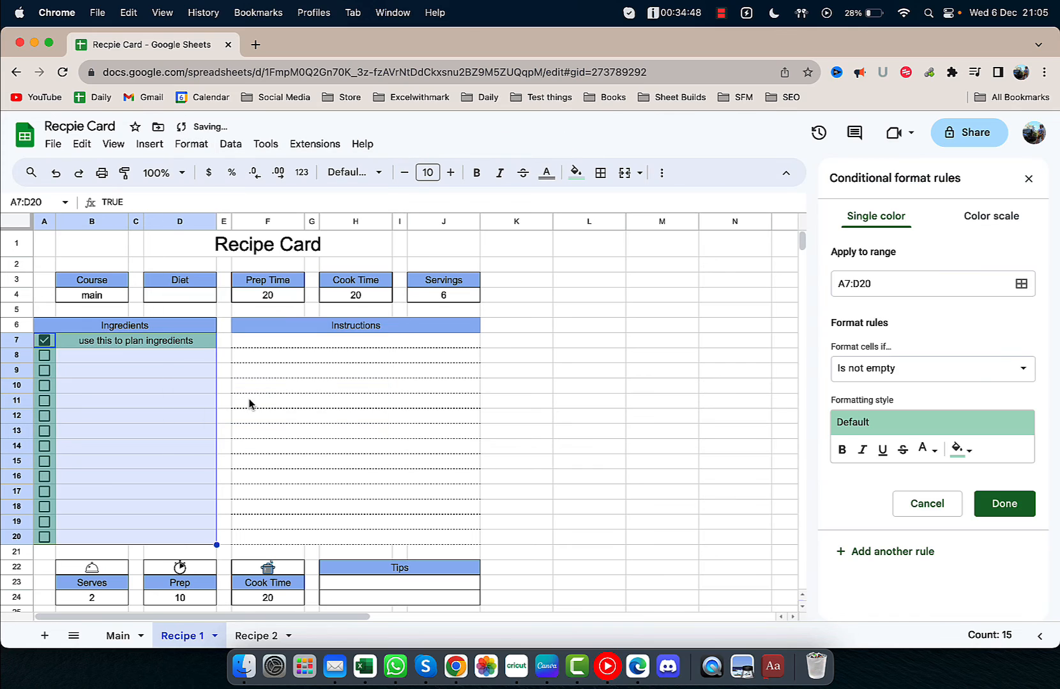
# Set the rule's condition to Custom formula is and its fill to a light blue like the headings
pyautogui.click(922, 374)
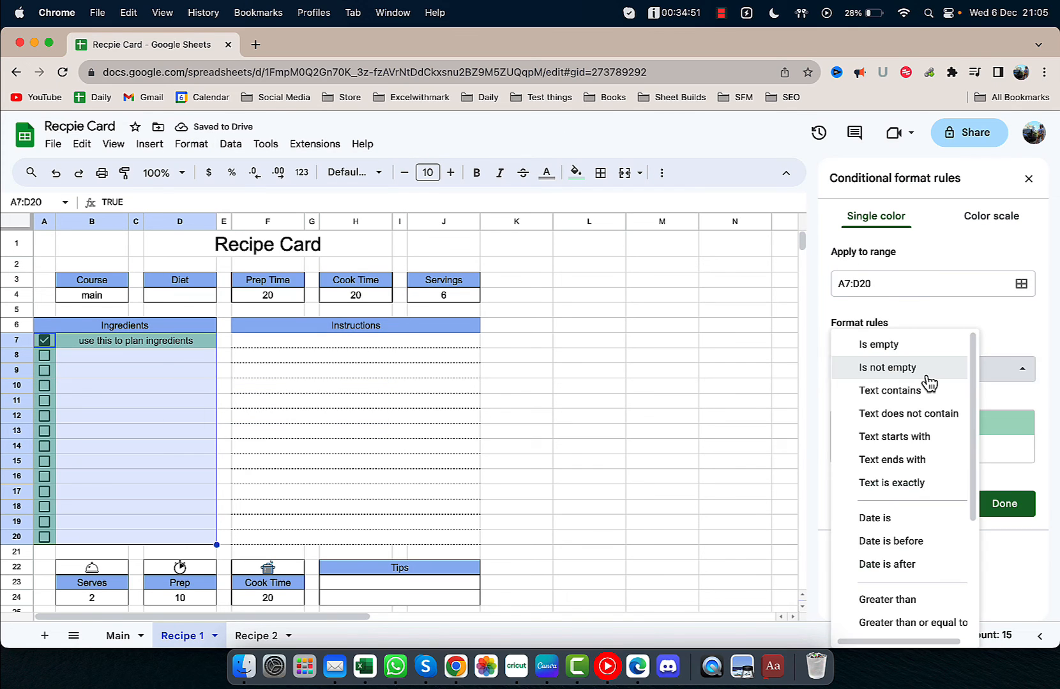
pyautogui.scroll(-3, 875, 472)
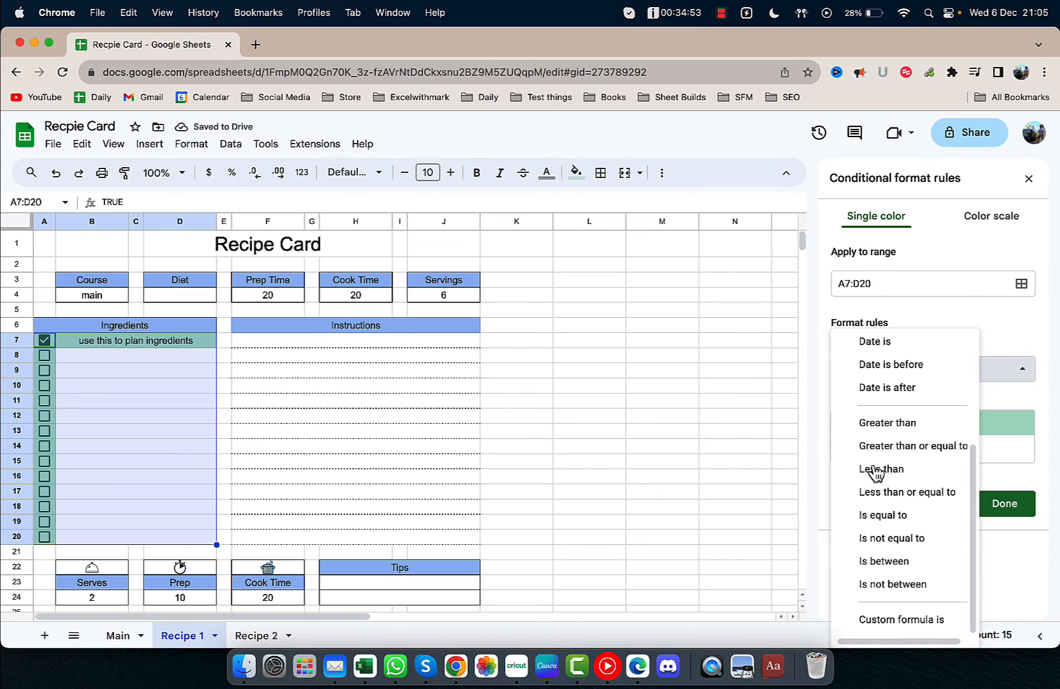
pyautogui.click(882, 624)
pyautogui.click(920, 474)
pyautogui.click(917, 473)
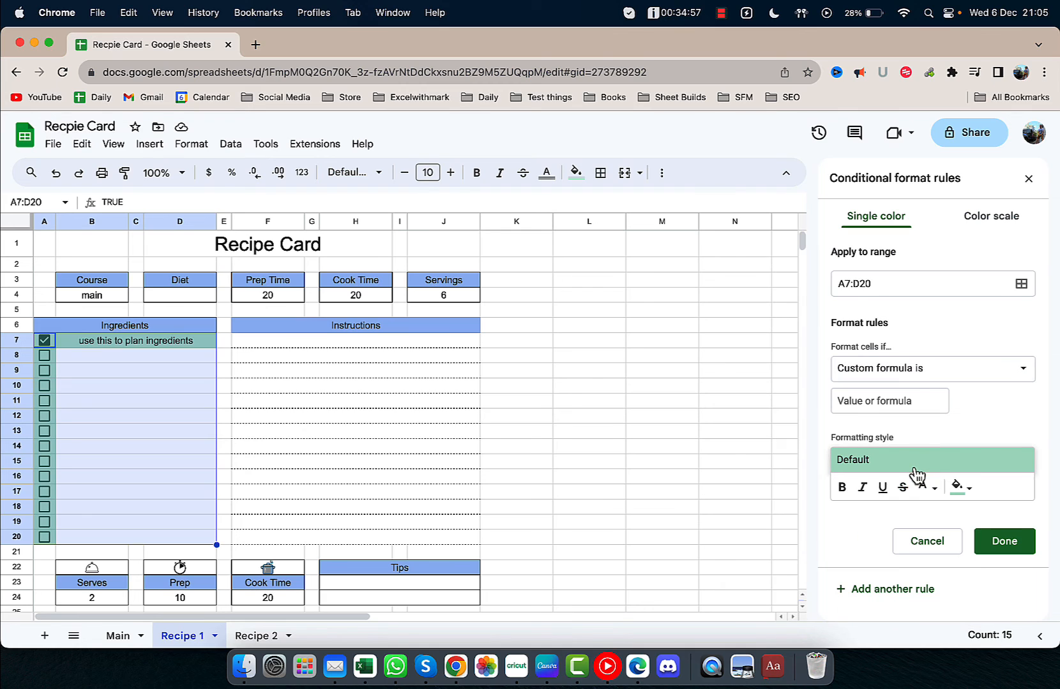
pyautogui.click(966, 489)
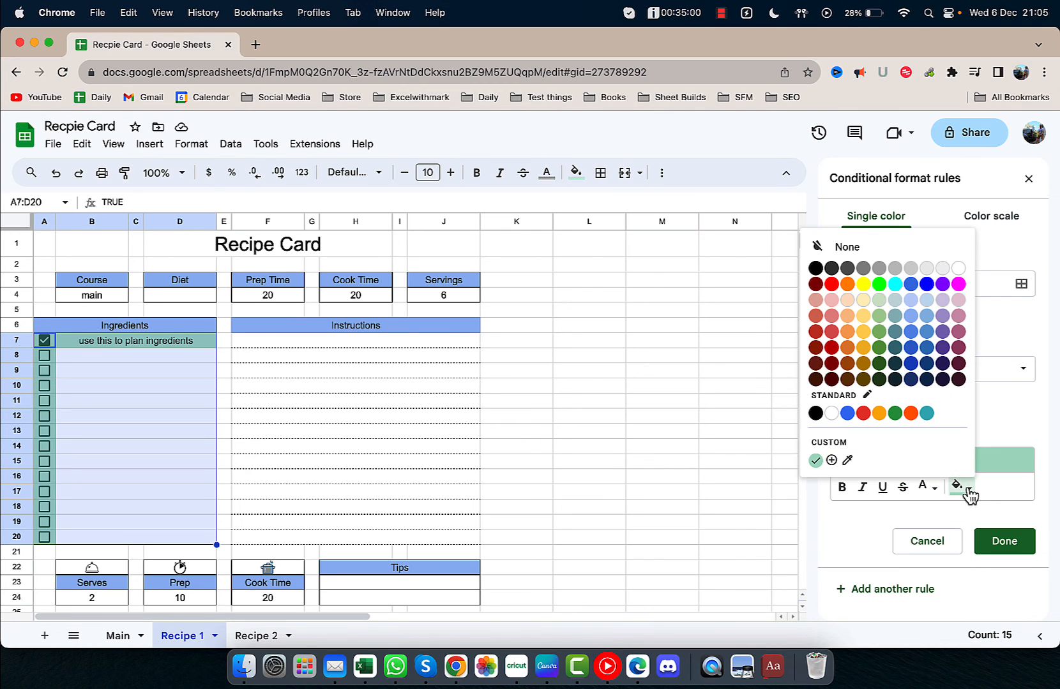
pyautogui.click(911, 316)
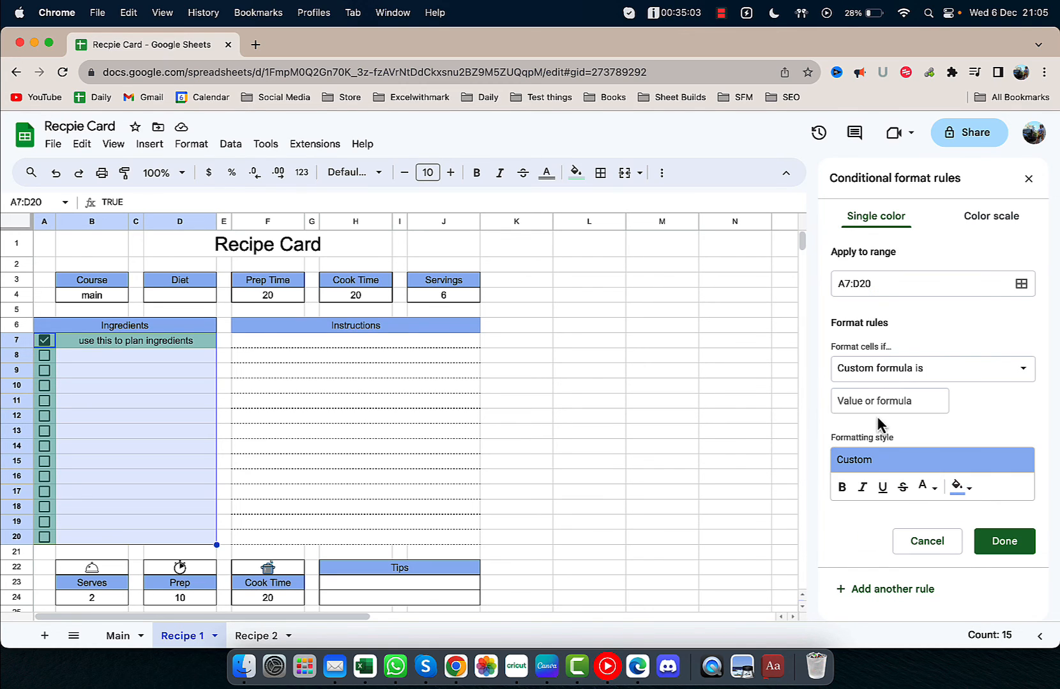
# Enter =A$7 = true as the rule's custom formula
pyautogui.click(874, 404)
pyautogui.write('=')
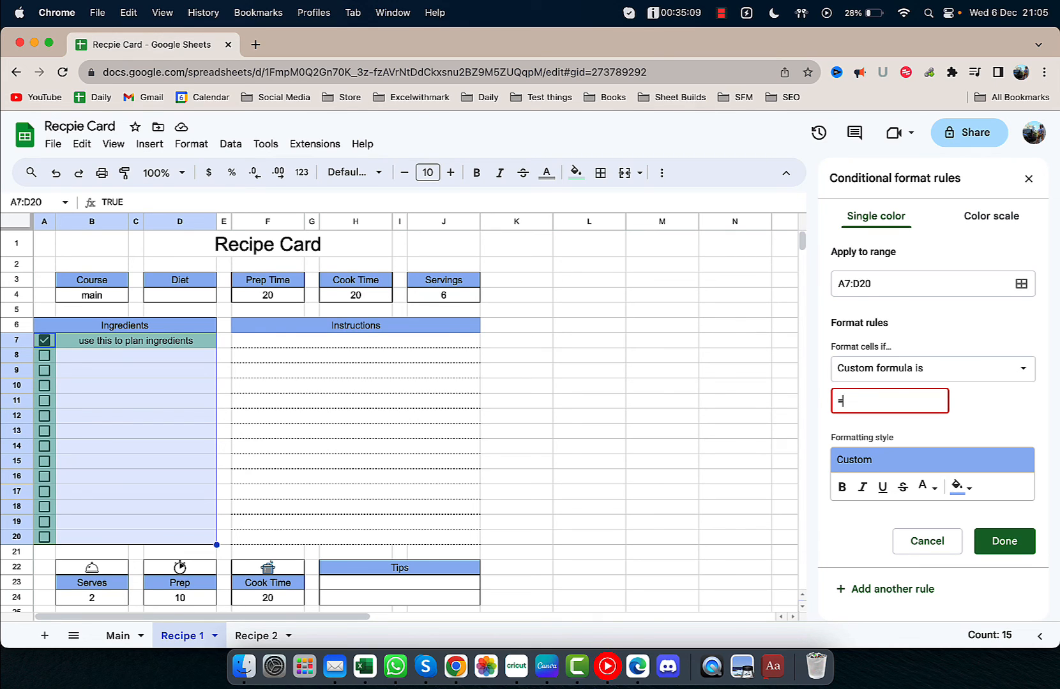
pyautogui.write('A$7')
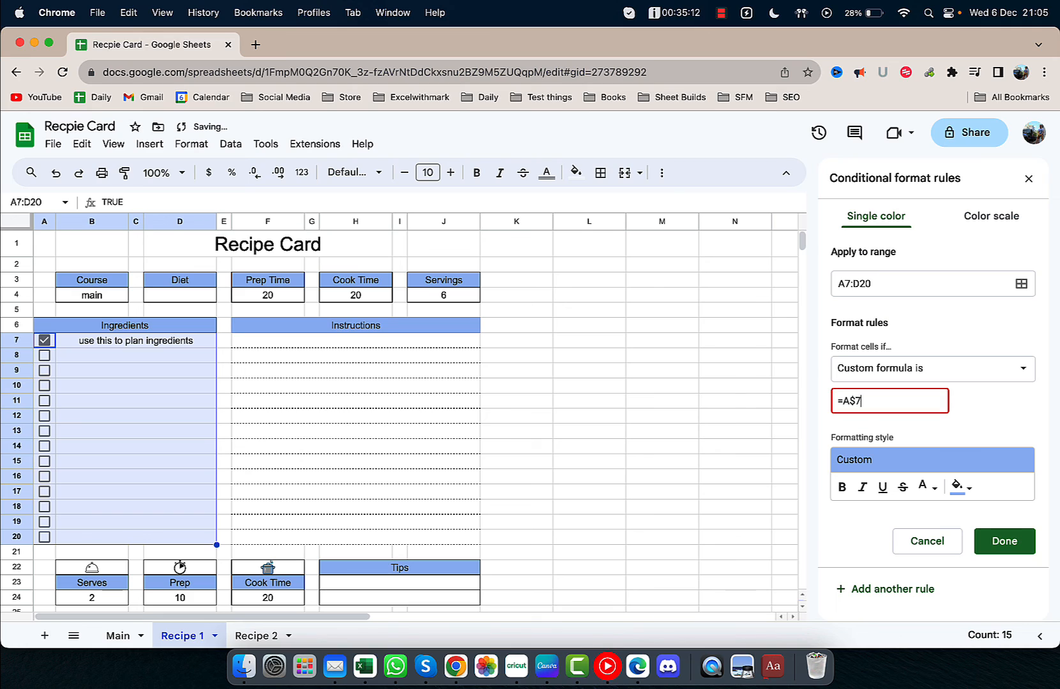
pyautogui.click(893, 417)
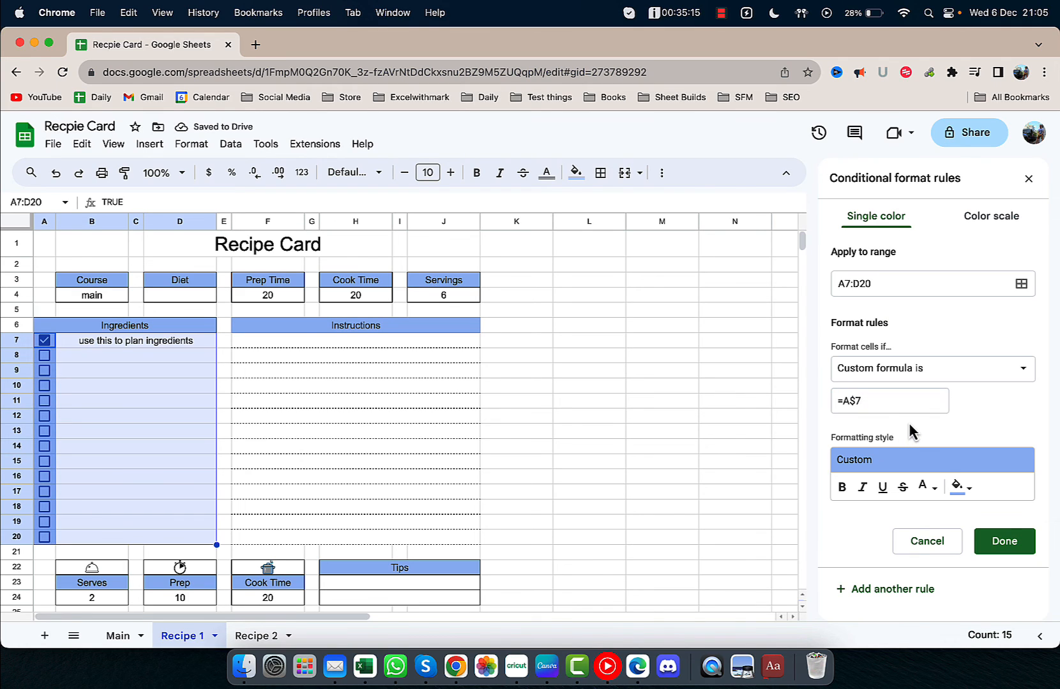
pyautogui.click(897, 411)
pyautogui.write('=')
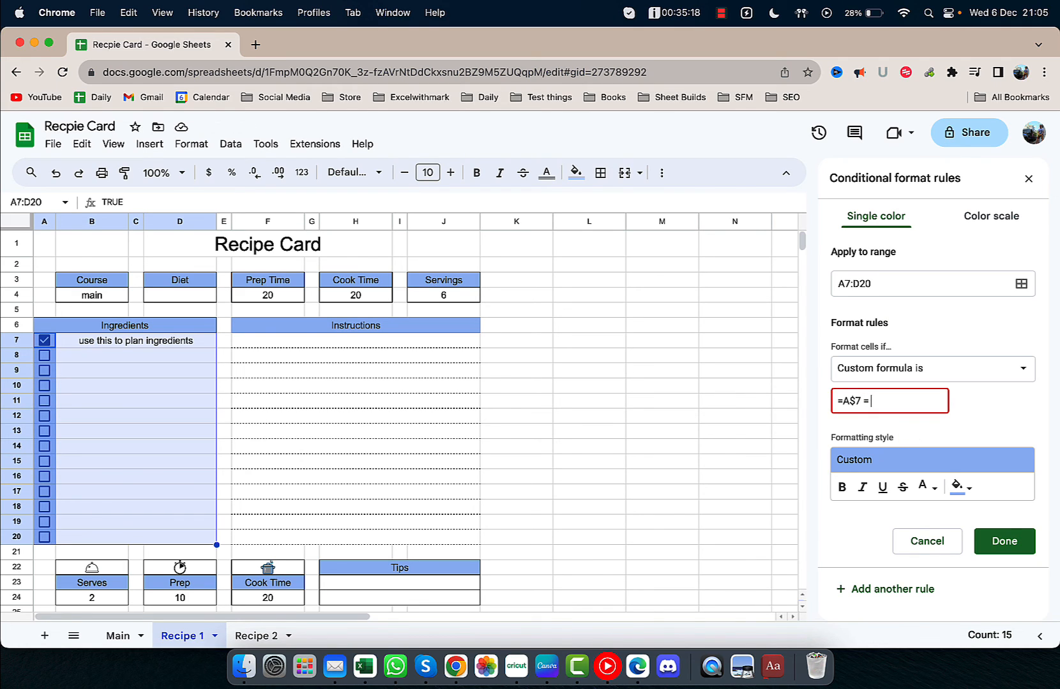
pyautogui.write(' true')
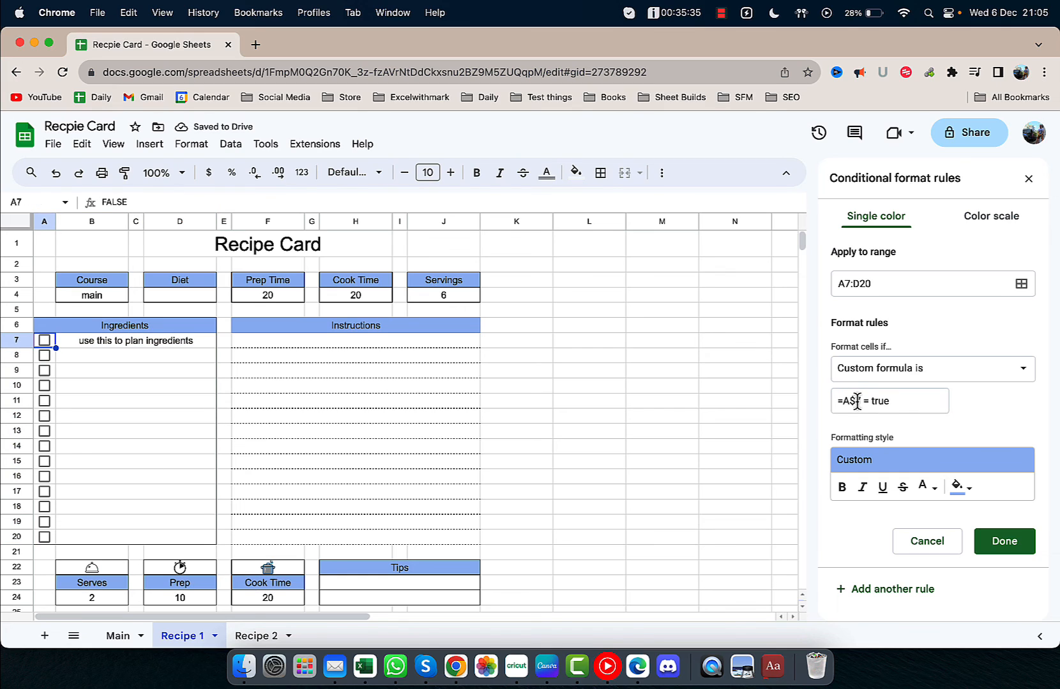
# Correct the custom formula to =$A7 = true so the column is locked, and save the rule
pyautogui.click(853, 403)
pyautogui.press('BackSpace')
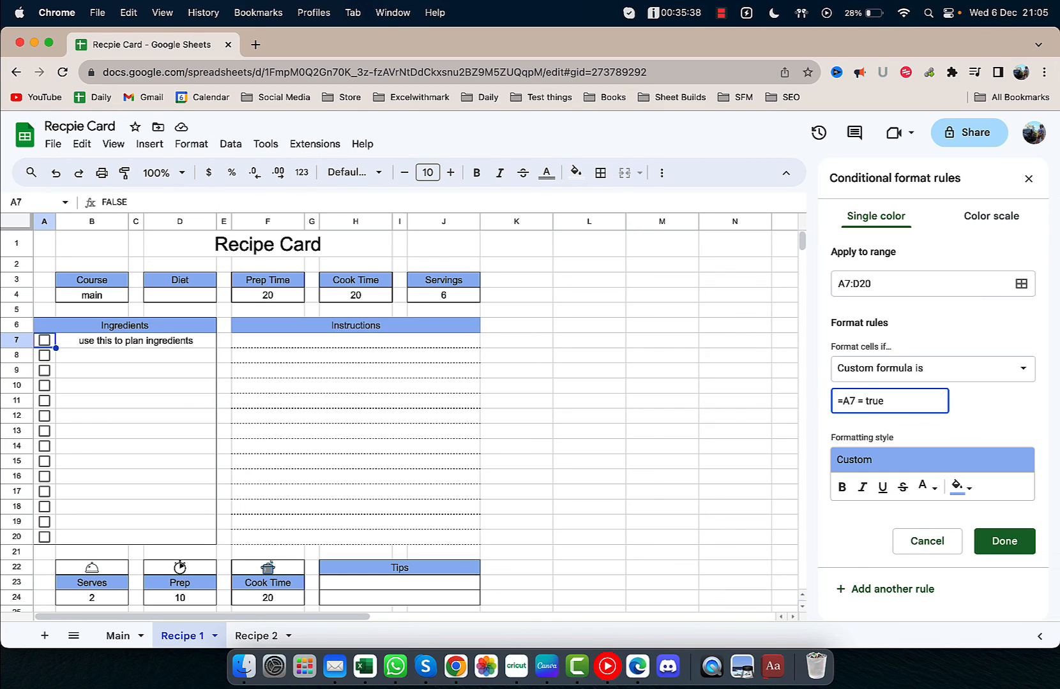
pyautogui.write('$')
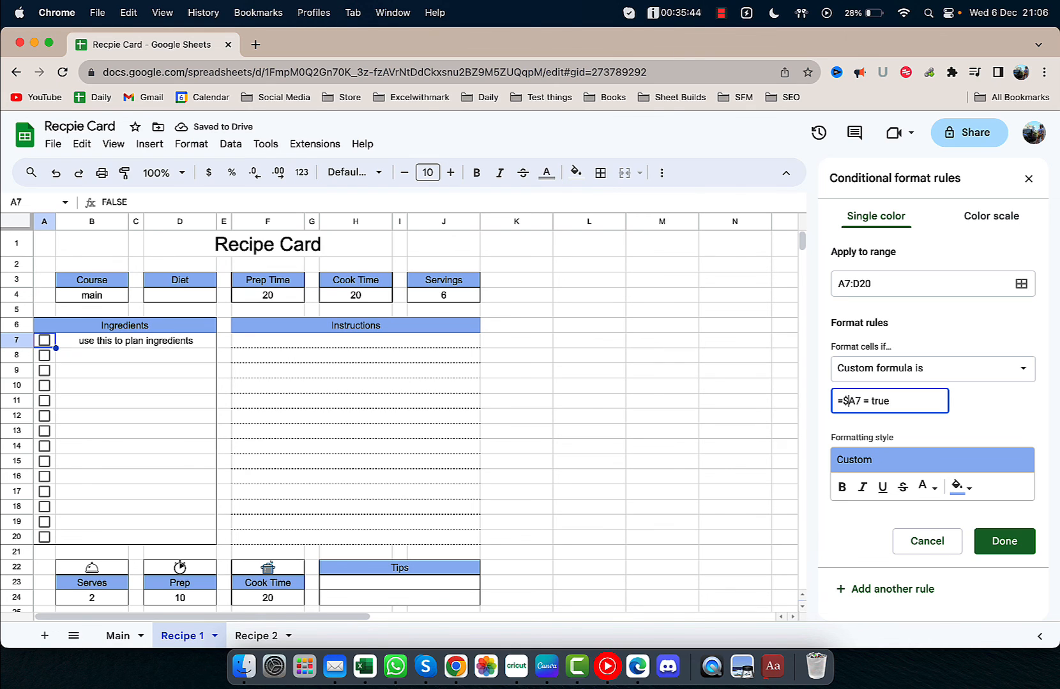
pyautogui.click(992, 541)
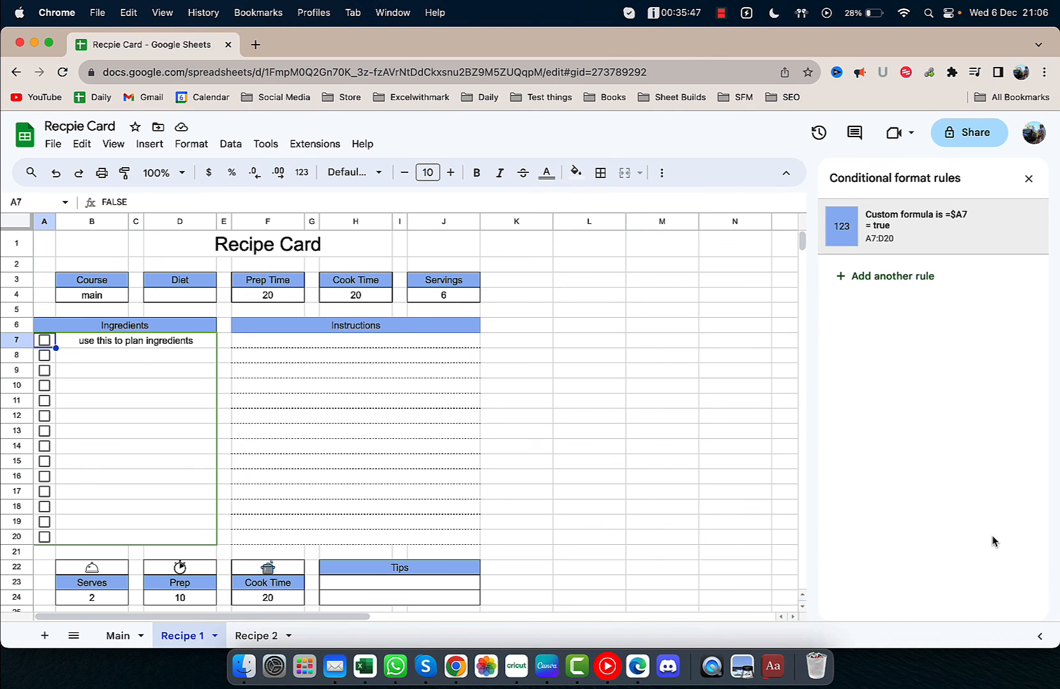
# Tick the ingredient checkboxes in rows 7, 9, 12, 15 and 17, and enter SPICES as the ingredient in row 17
pyautogui.click(46, 342)
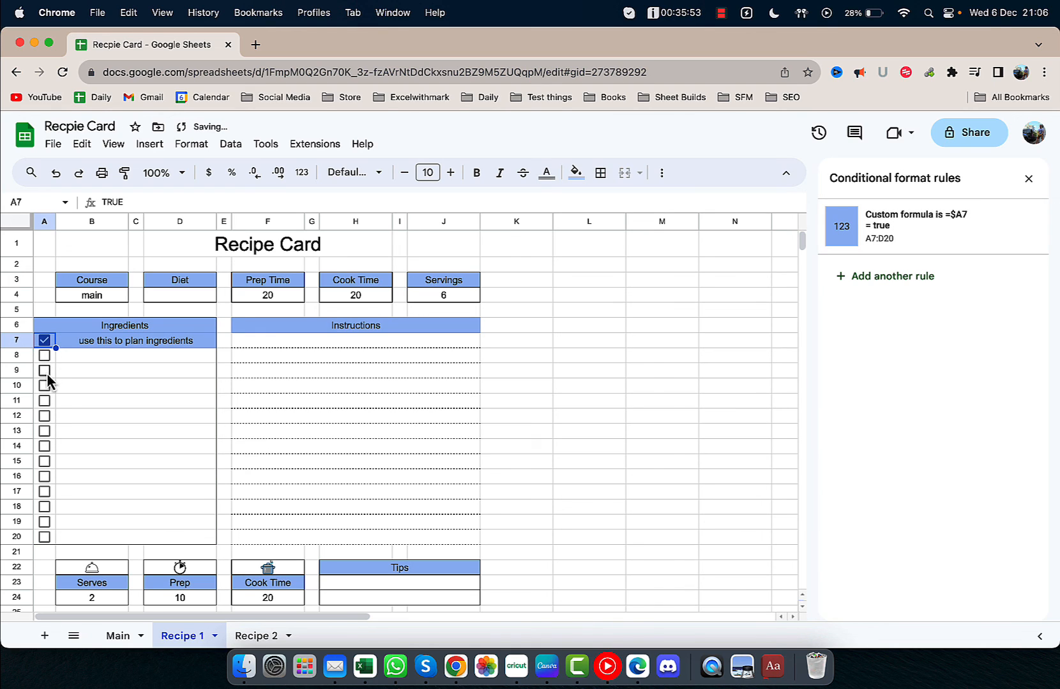
pyautogui.click(45, 371)
pyautogui.click(45, 415)
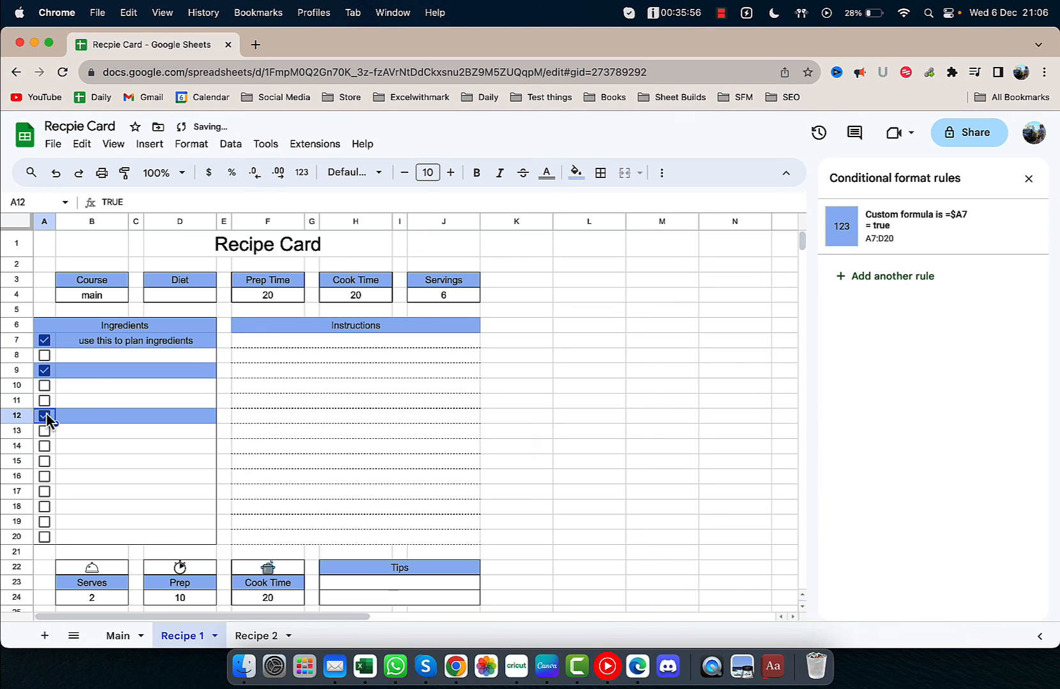
pyautogui.click(46, 462)
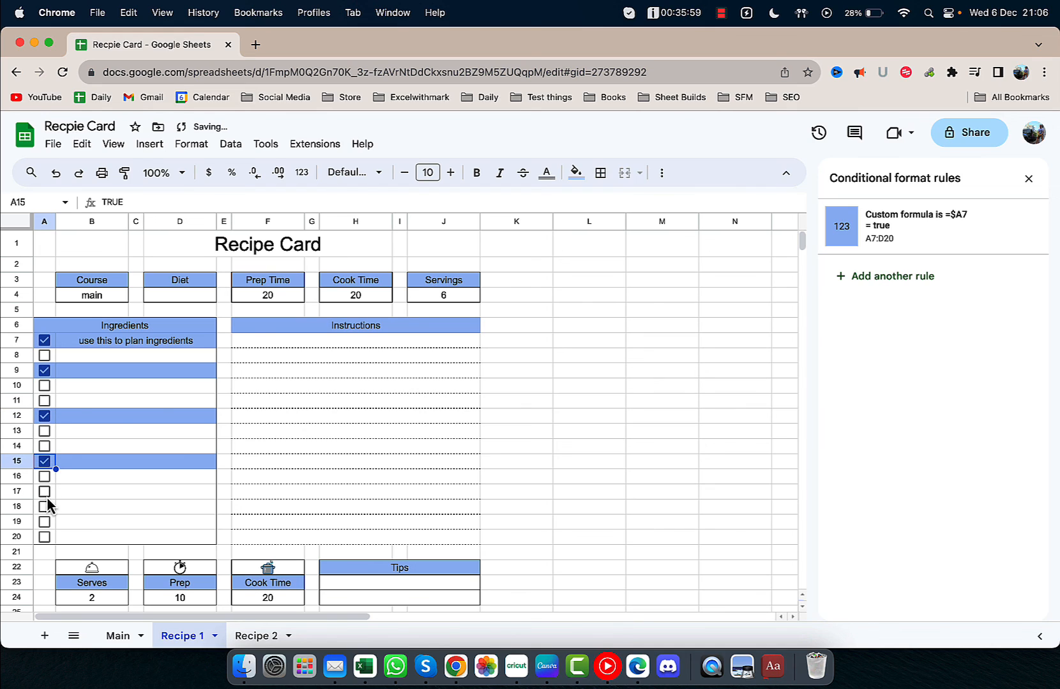
pyautogui.click(45, 492)
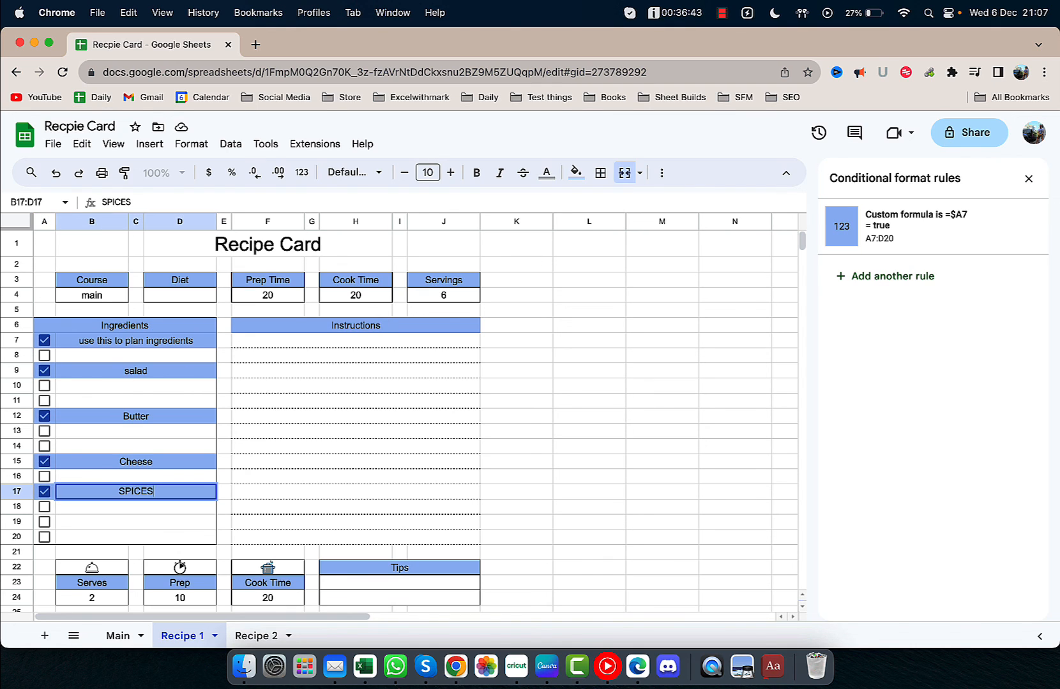
pyautogui.press('Return')
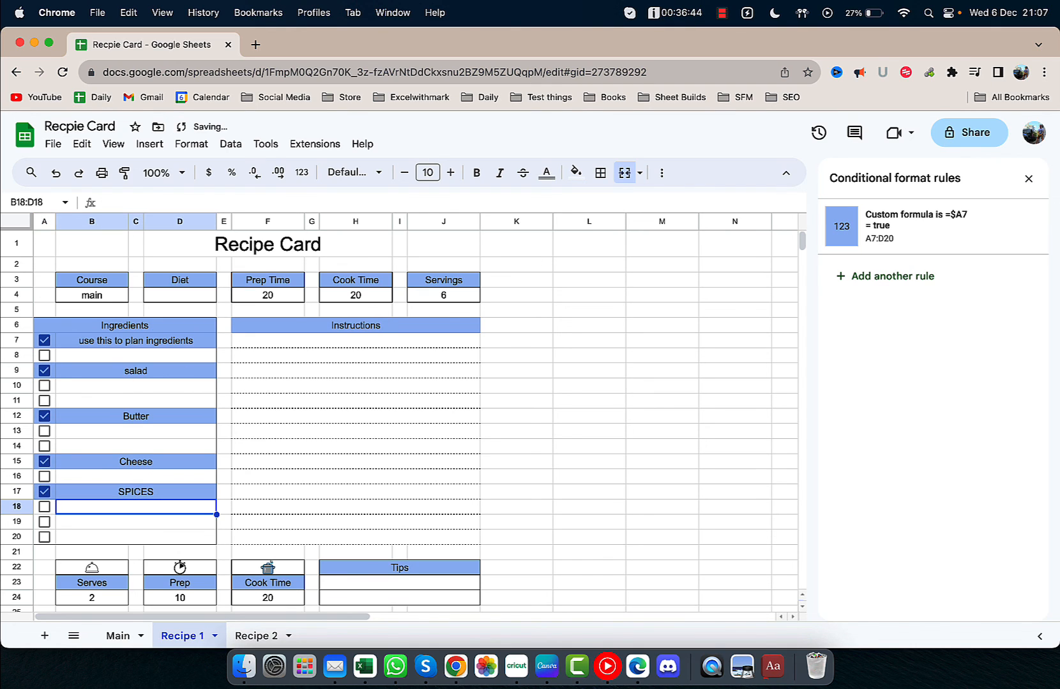
# Untick and re-tick the Butter checkbox to test the row highlighting, and close the conditional format rules
pyautogui.click(284, 251)
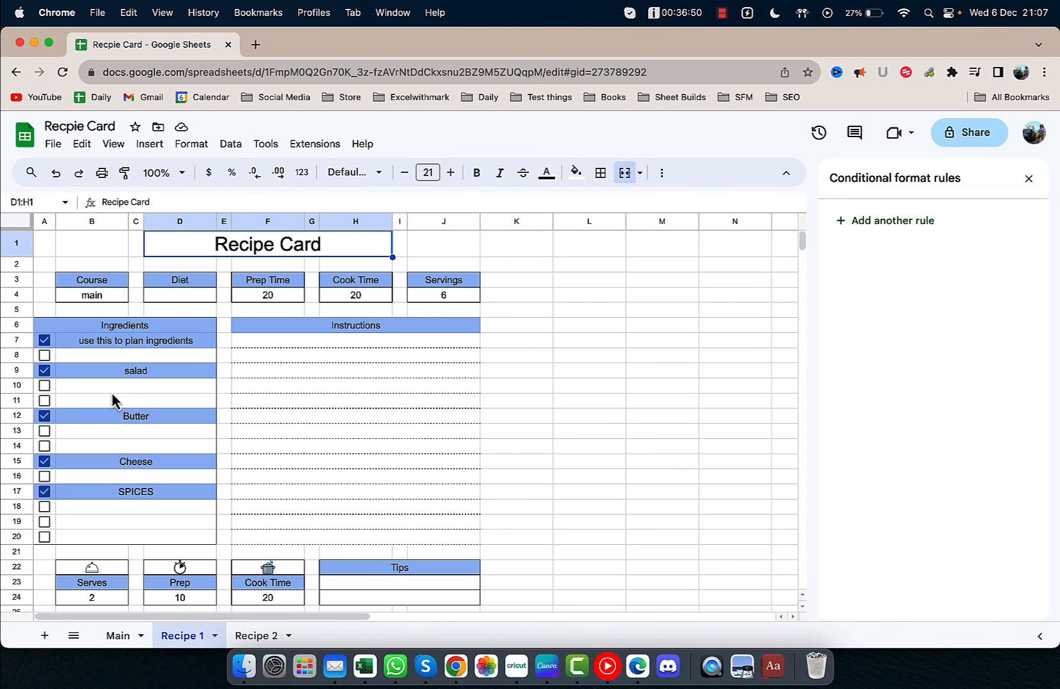
pyautogui.click(46, 418)
pyautogui.click(47, 419)
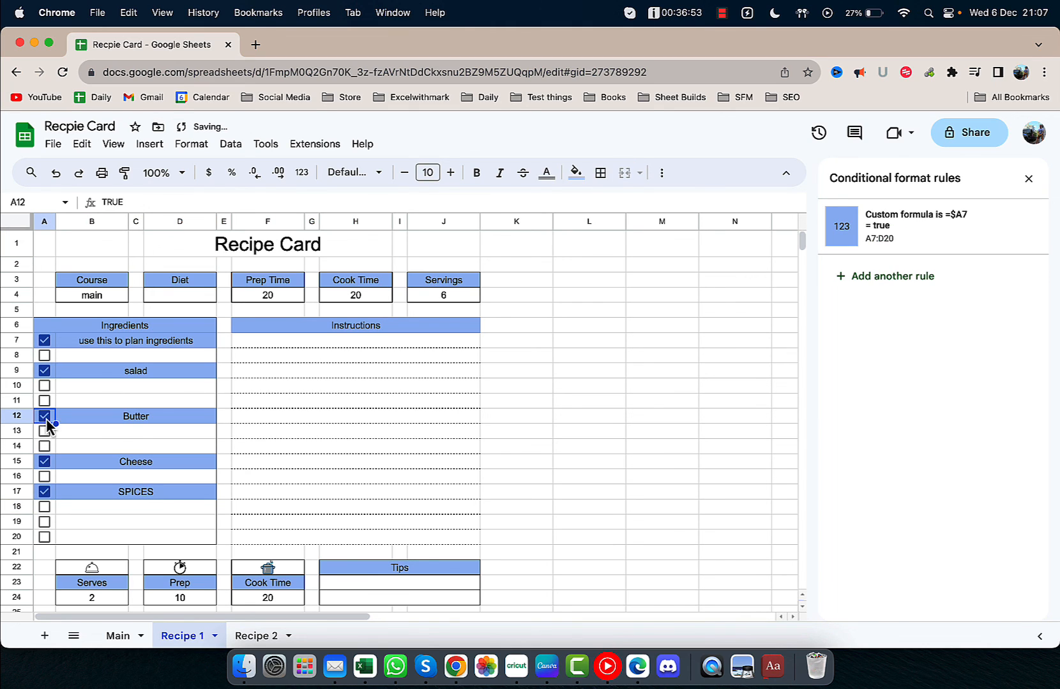
pyautogui.click(1028, 178)
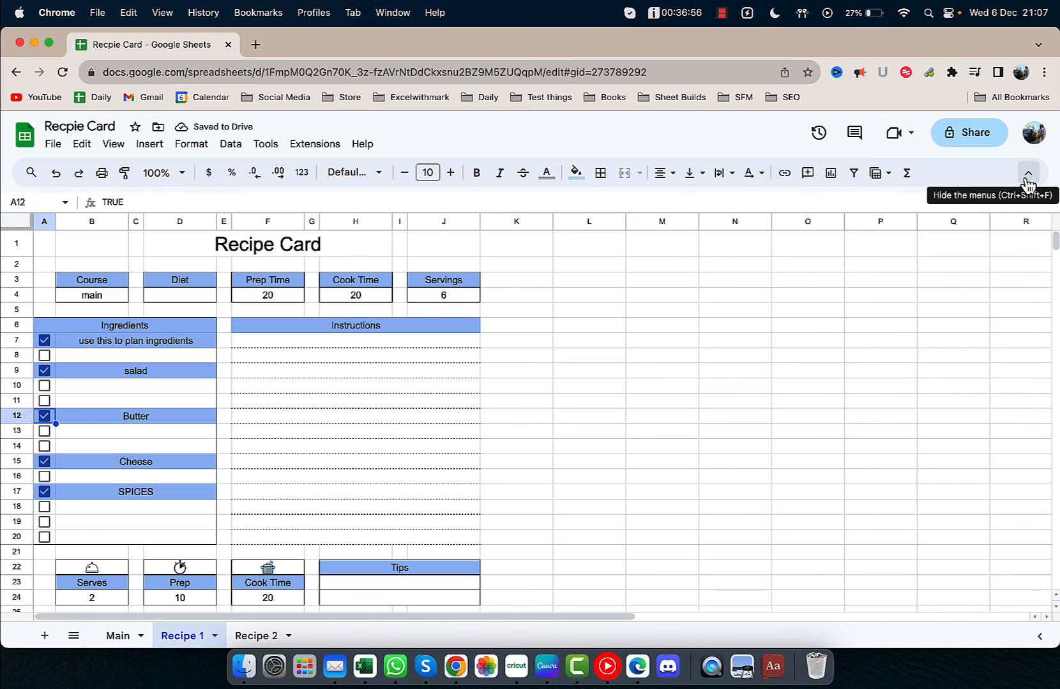